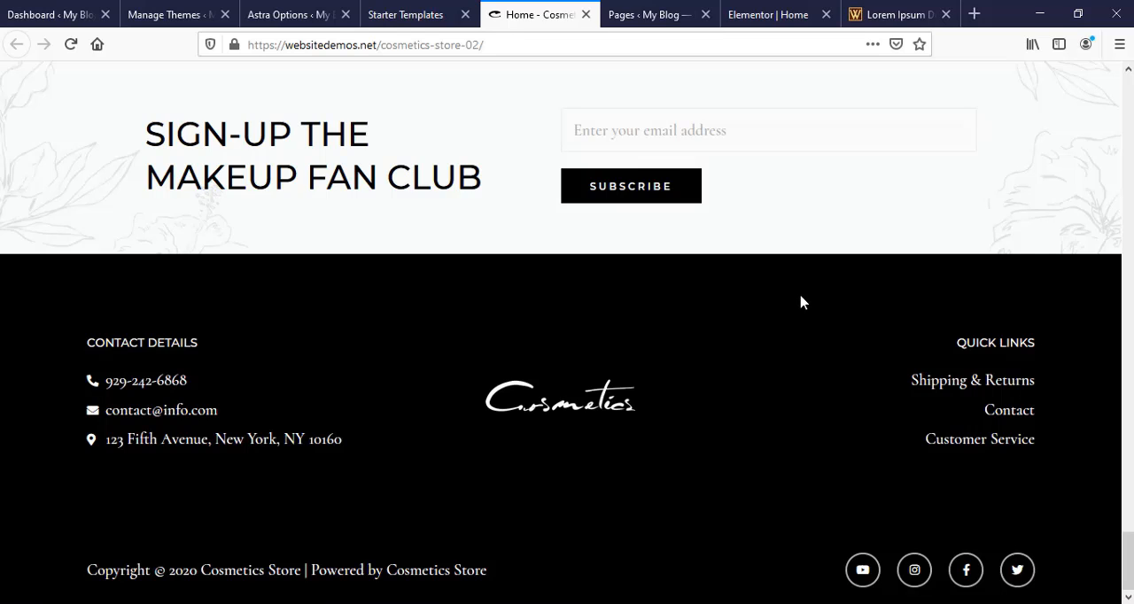
# - Go from the WordPress dashboard through the themes and Astra options to the Starter Templates library
pyautogui.hotkey('ctrl', '1')
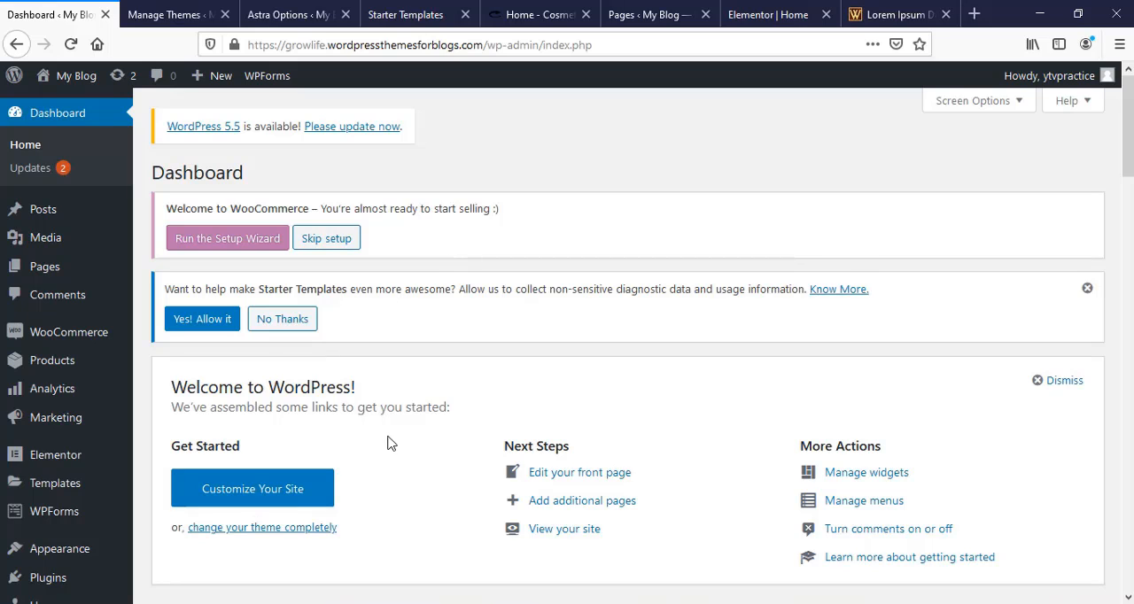
pyautogui.moveTo(53, 542)
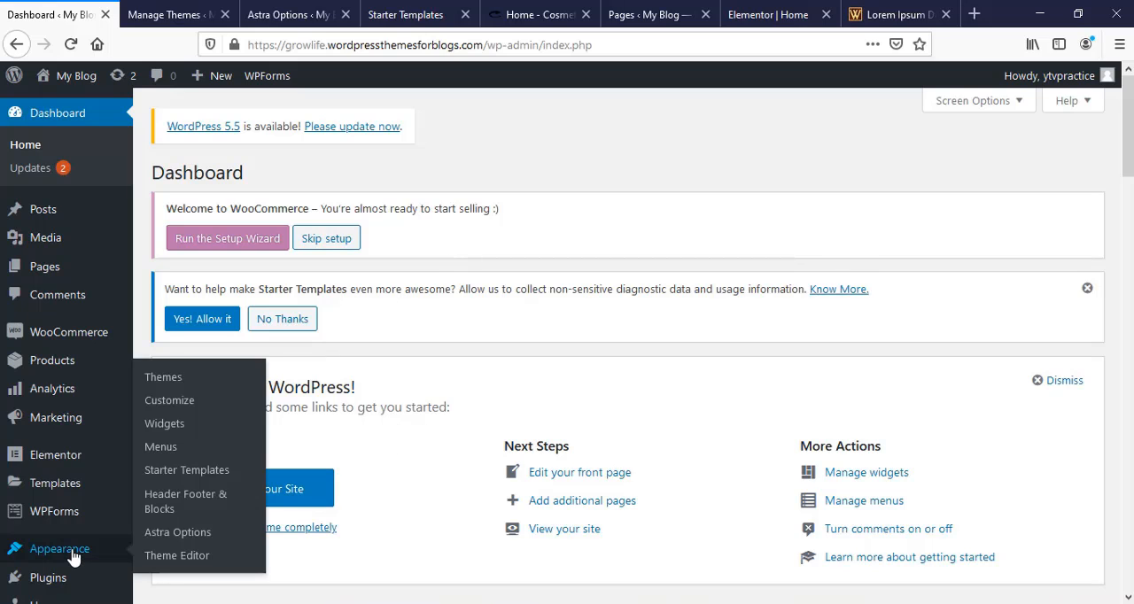
pyautogui.click(166, 388)
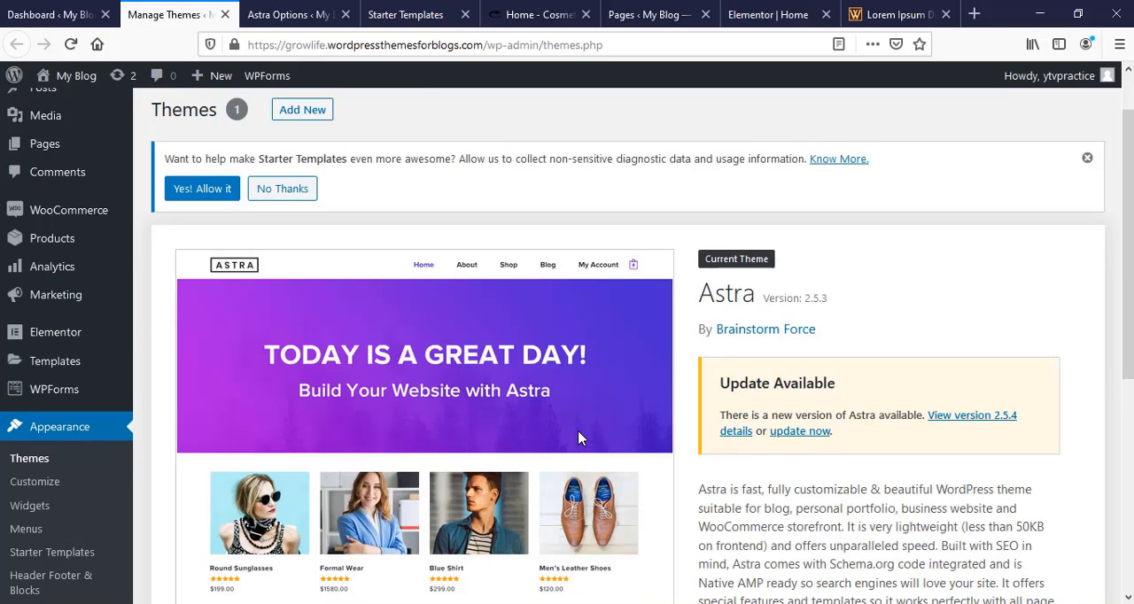
pyautogui.scroll(-3, 474, 447)
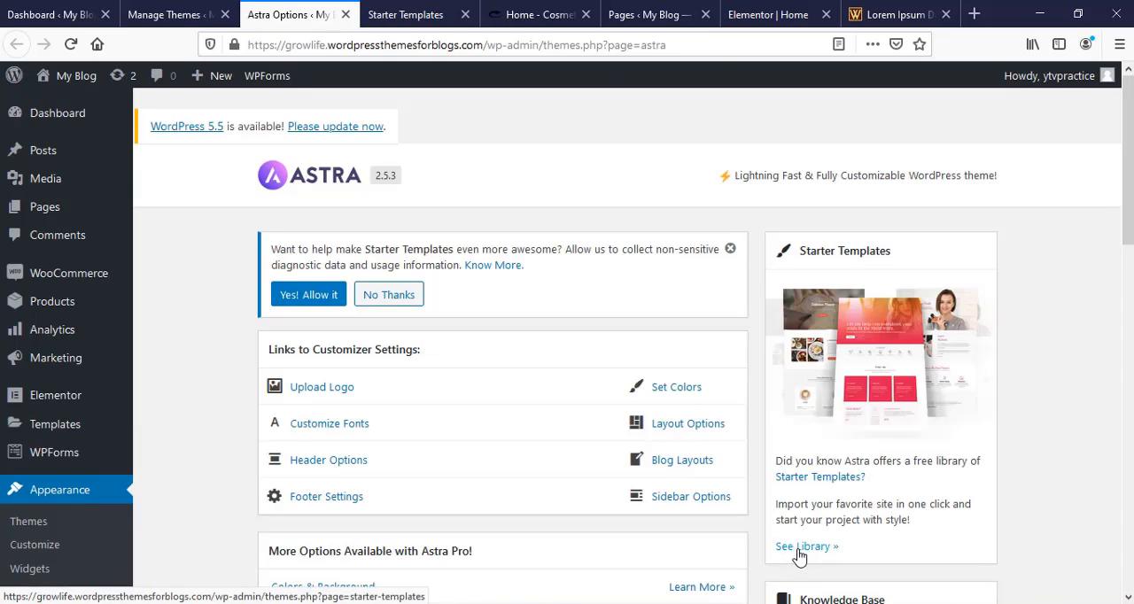
pyautogui.click(432, 14)
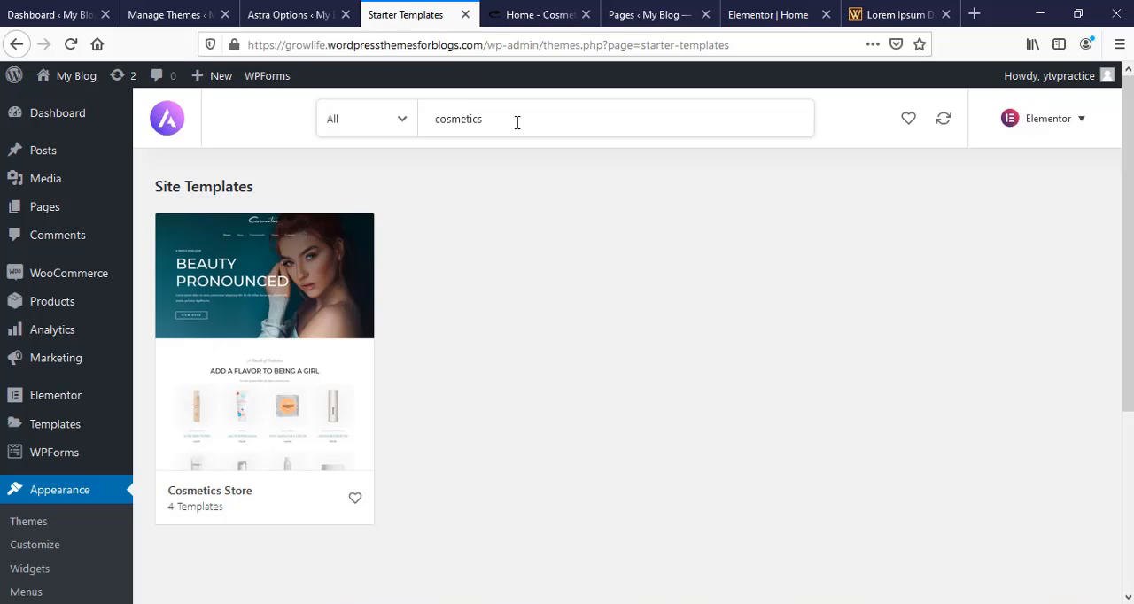
# - Review the complete-site import options of the Cosmetics Store template, including Delete Previously Imported Site, and close the dialog without importing
pyautogui.click(312, 381)
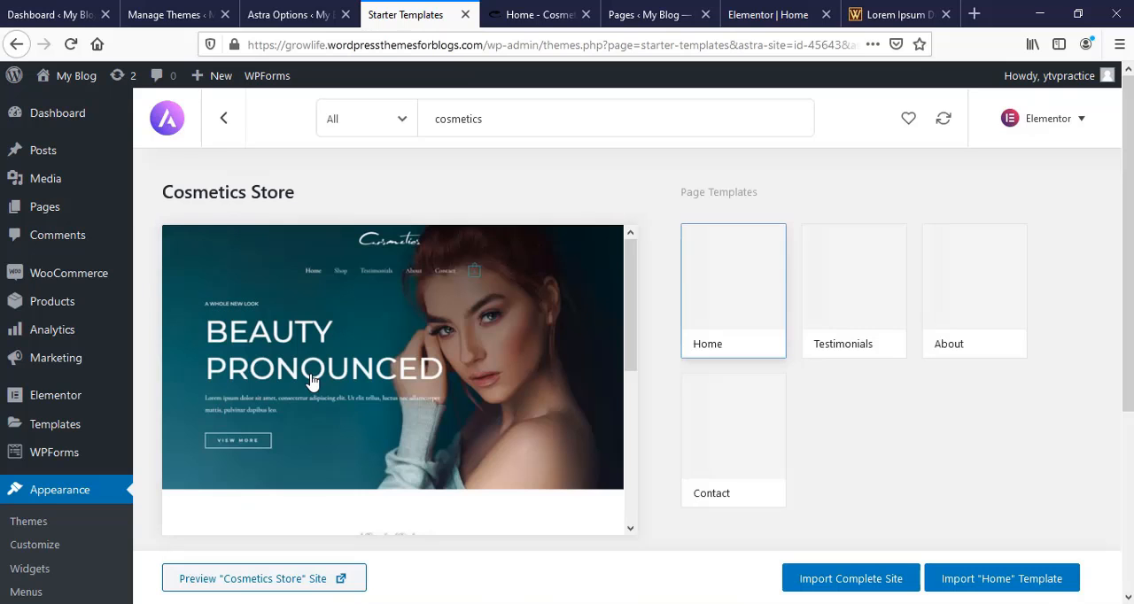
pyautogui.click(845, 585)
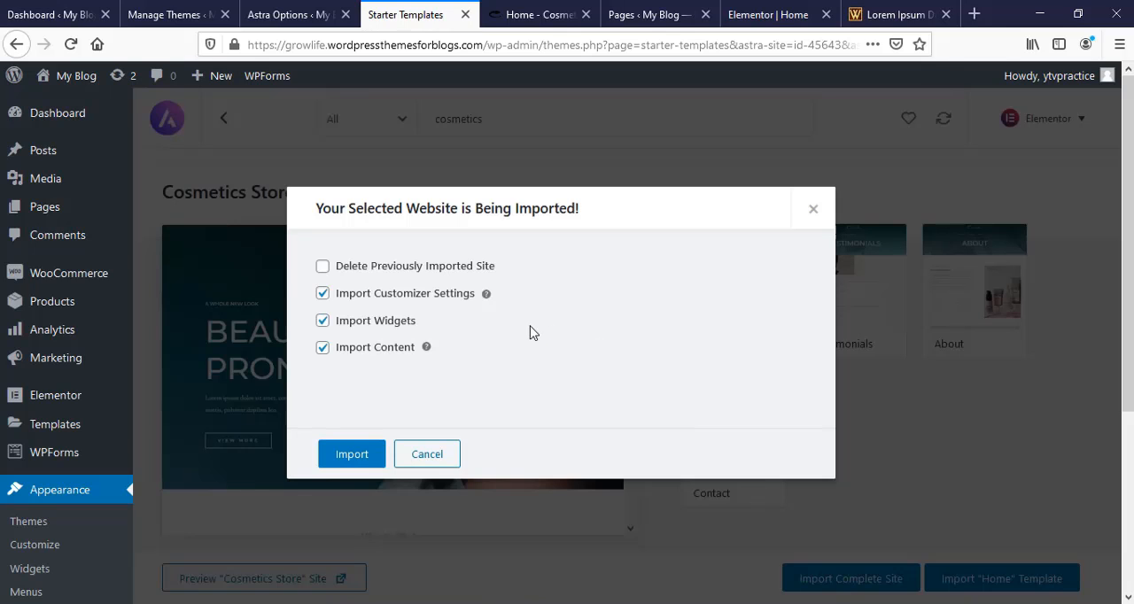
pyautogui.click(322, 268)
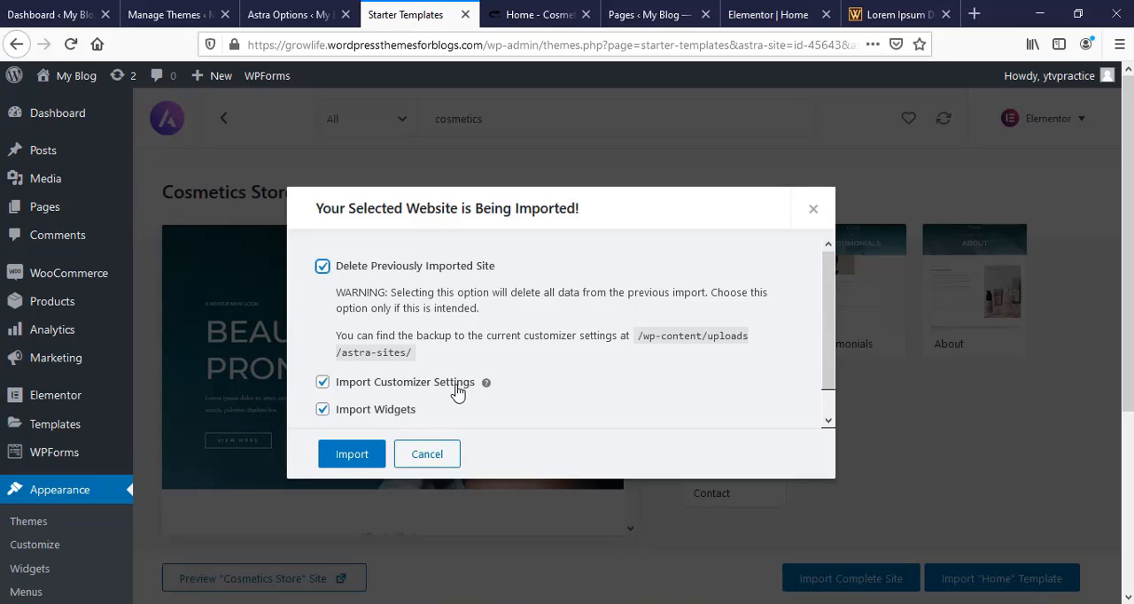
pyautogui.click(812, 211)
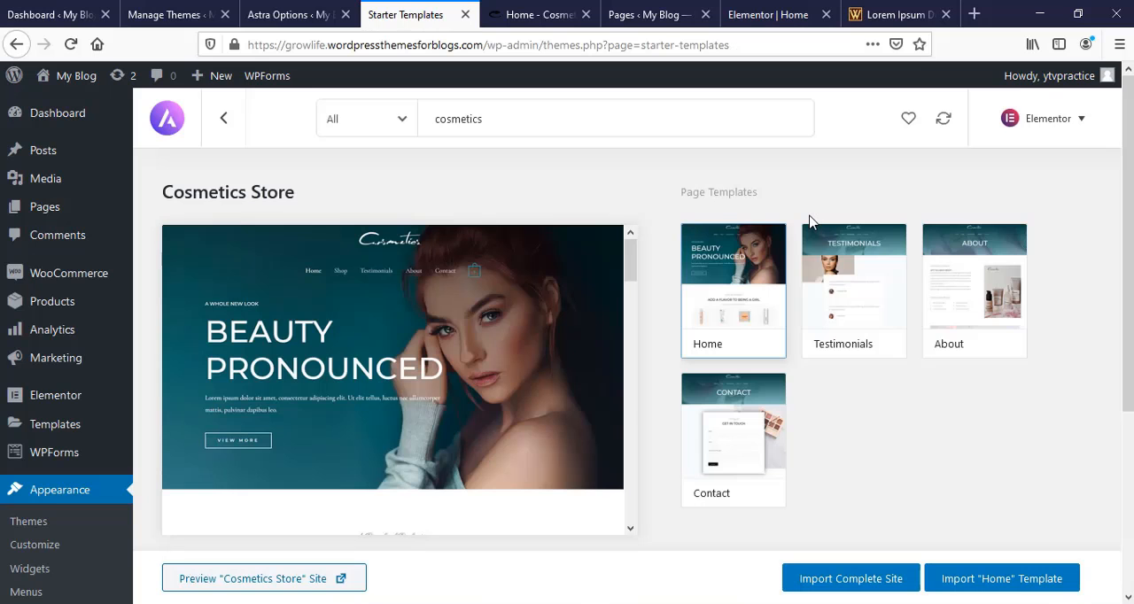
# - Open the site's Home page for editing with Elementor and look through its sections
pyautogui.moveTo(80, 207)
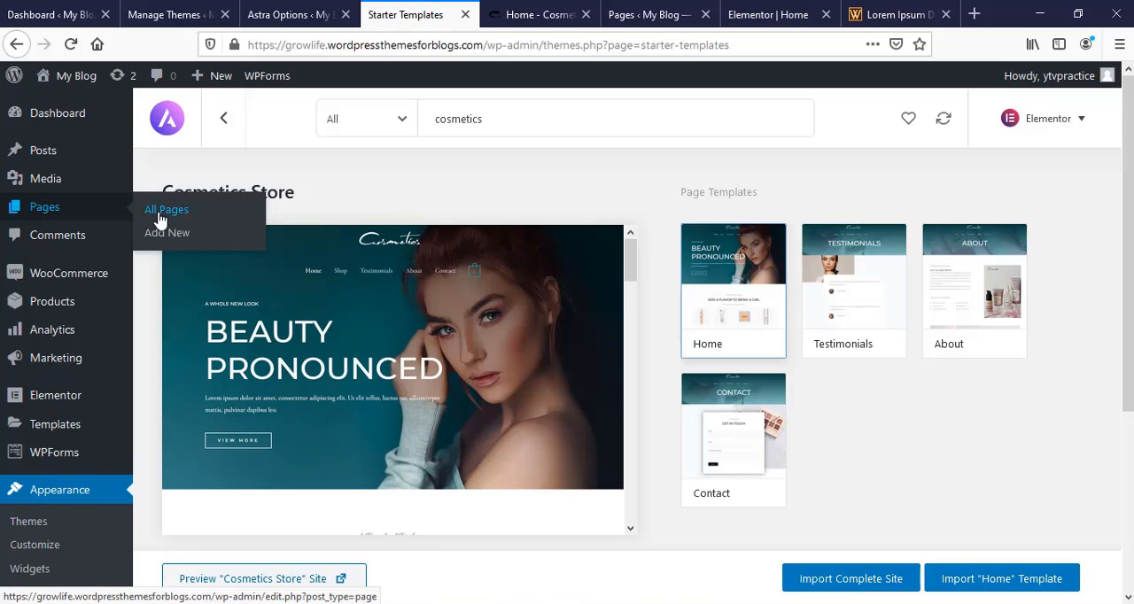
pyautogui.click(162, 214)
pyautogui.scroll(-3, 431, 352)
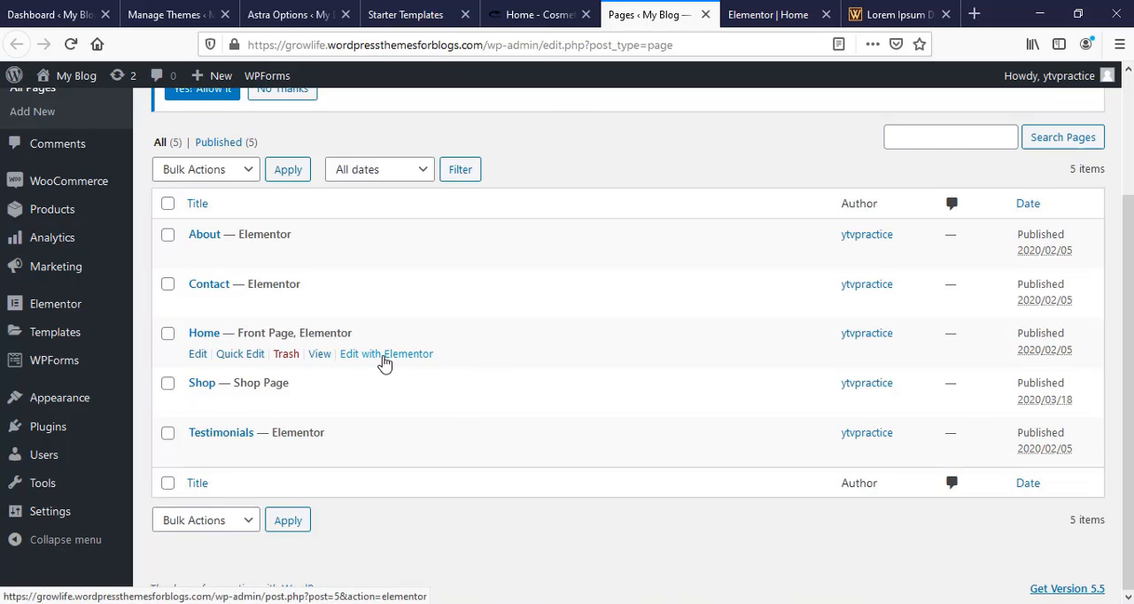
pyautogui.click(384, 356)
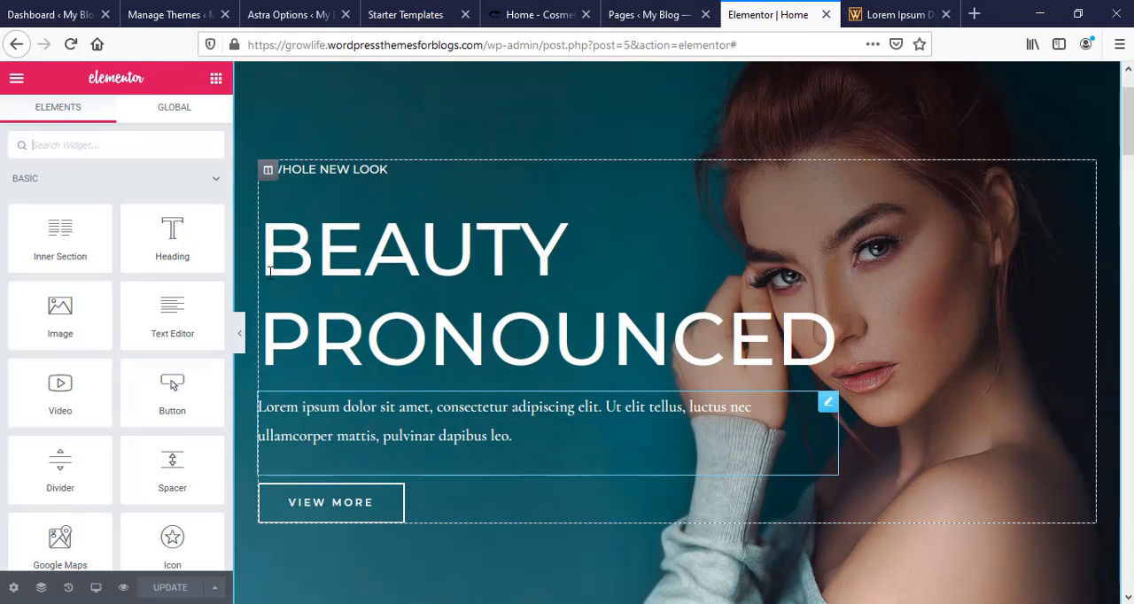
pyautogui.scroll(-5, 764, 384)
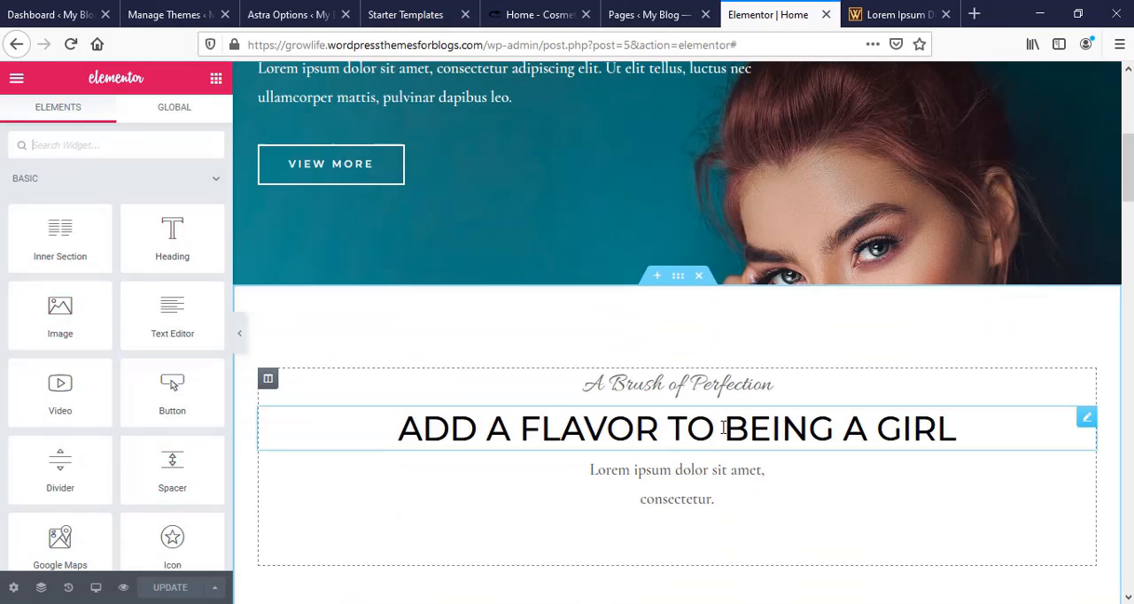
pyautogui.scroll(-6, 833, 474)
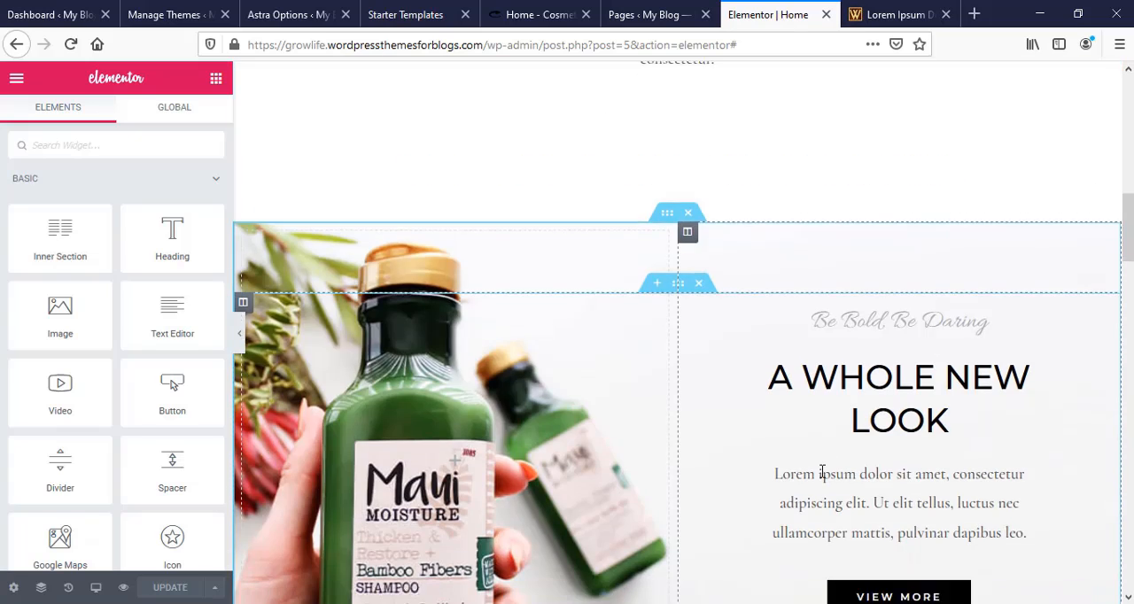
pyautogui.scroll(-13, 822, 474)
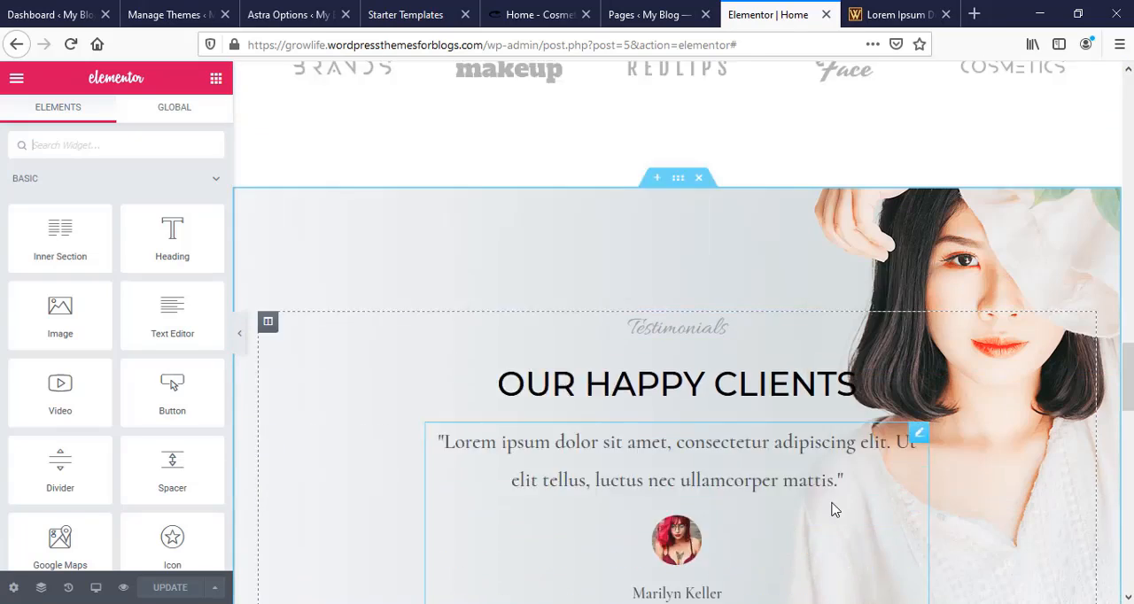
pyautogui.scroll(-15, 832, 509)
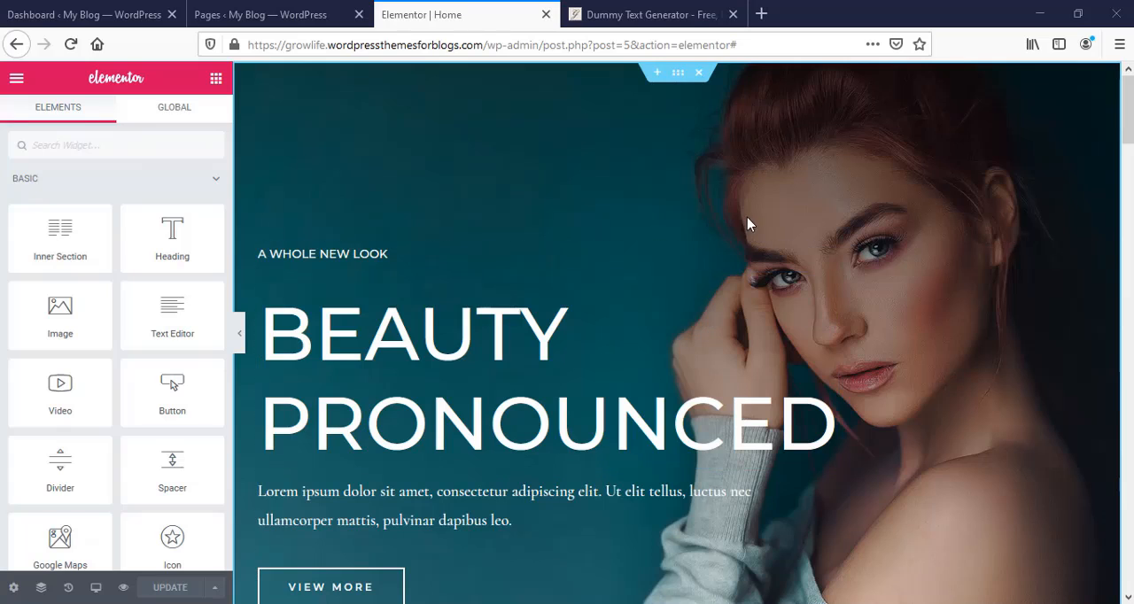
# - Upload pexels-Venus-HD-Make-up-&-Perfume-1722868.jpg from Downloads and insert it as the hero section's background image
pyautogui.click(675, 87)
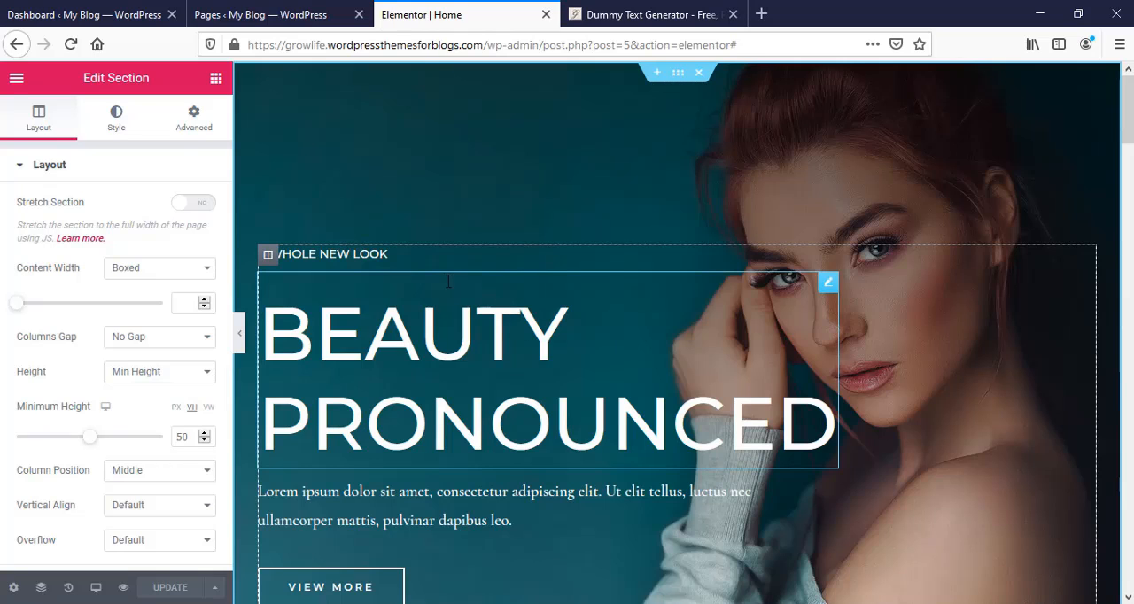
pyautogui.click(107, 131)
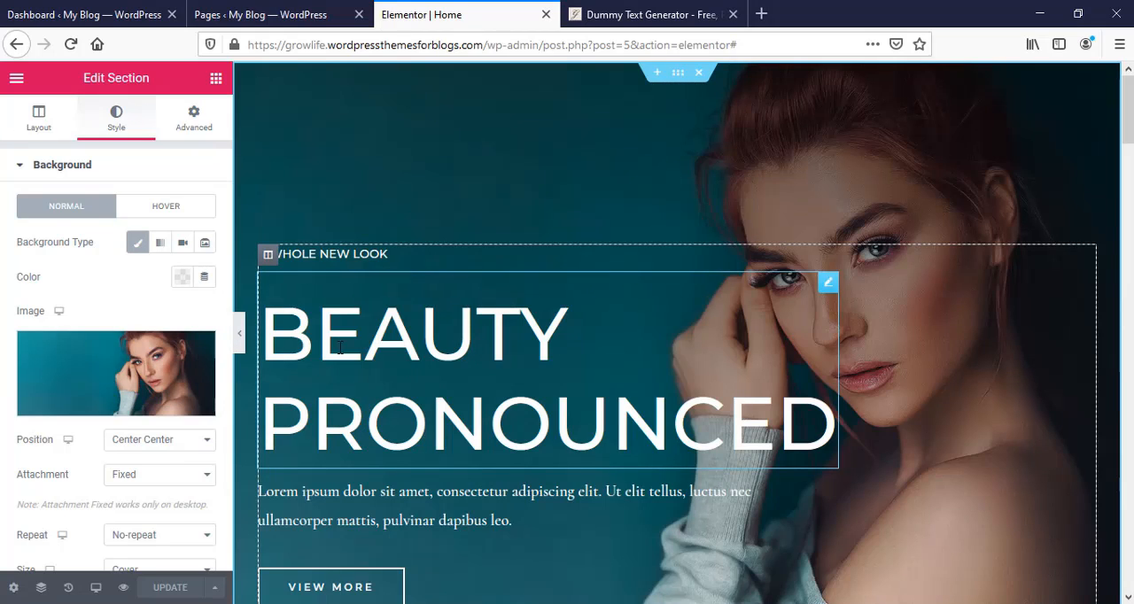
pyautogui.click(147, 381)
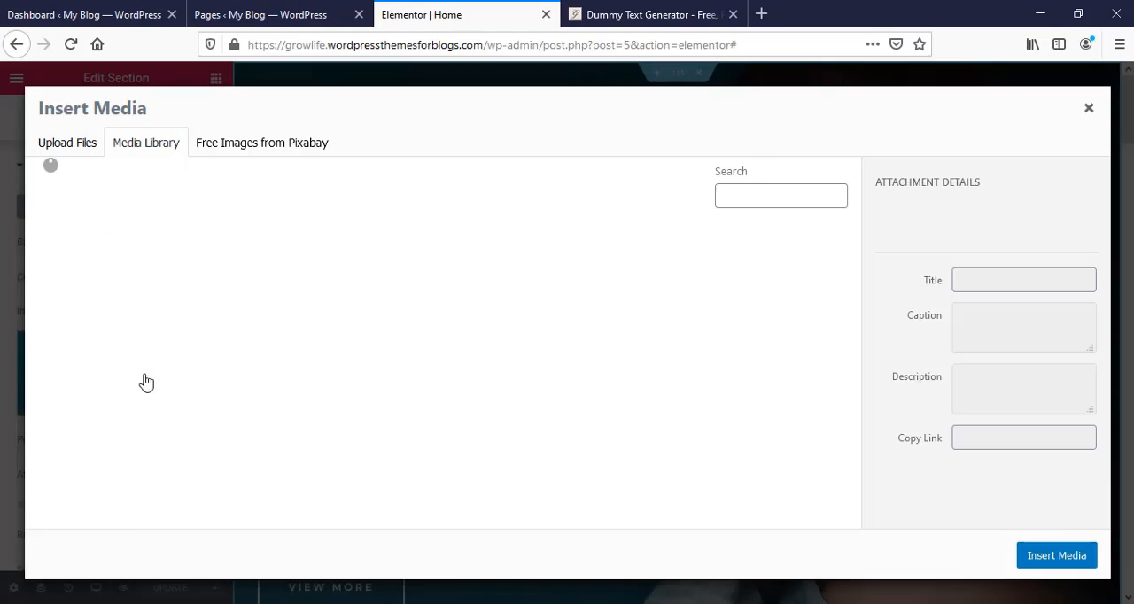
pyautogui.click(64, 146)
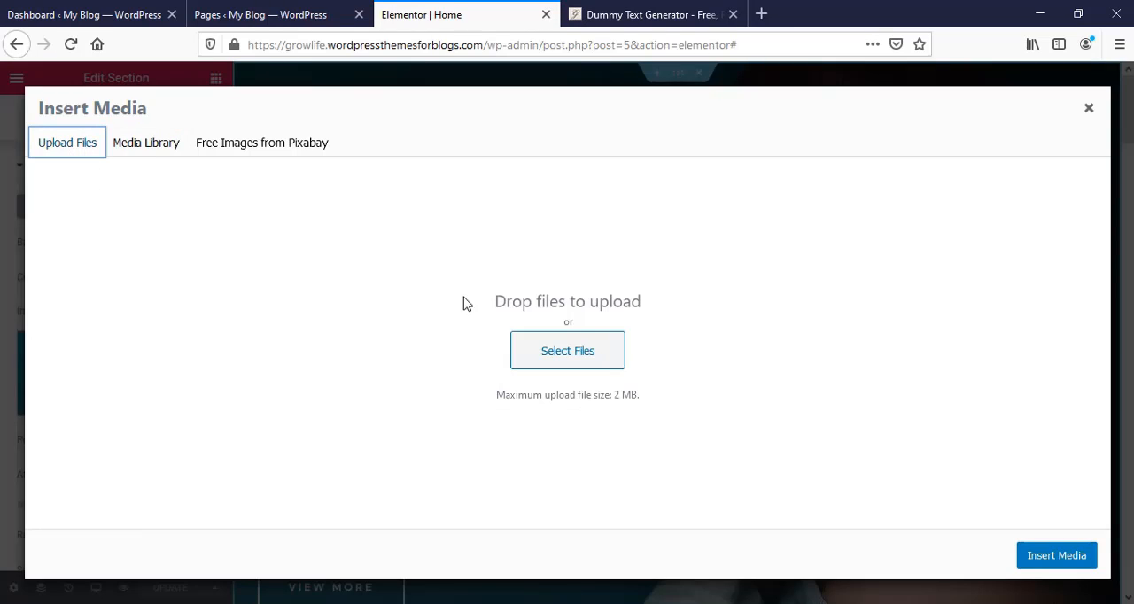
pyautogui.click(589, 354)
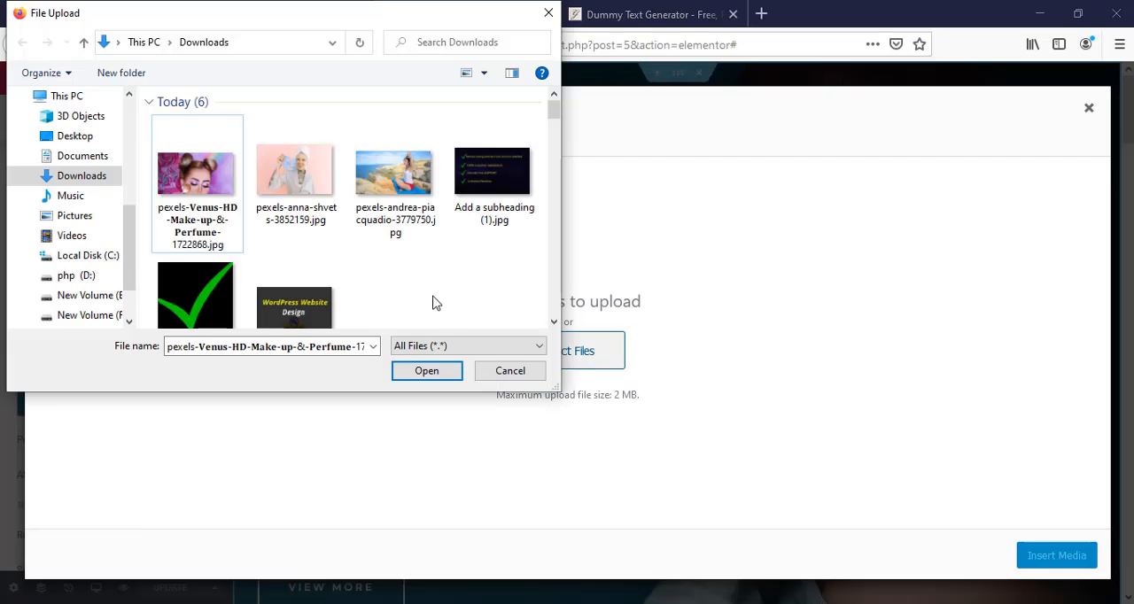
pyautogui.click(187, 202)
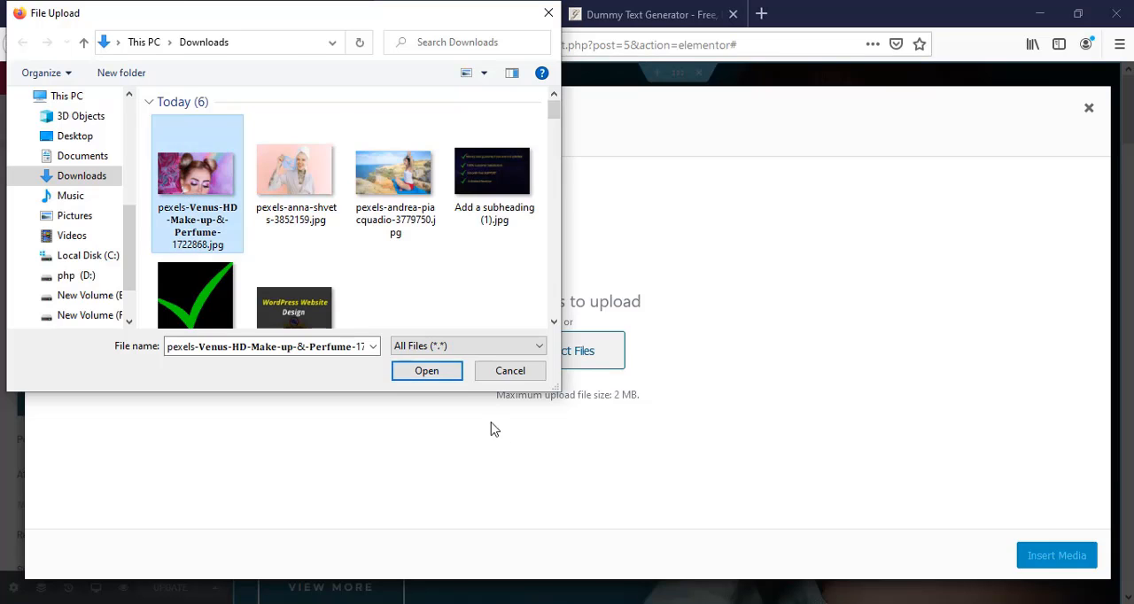
pyautogui.click(432, 373)
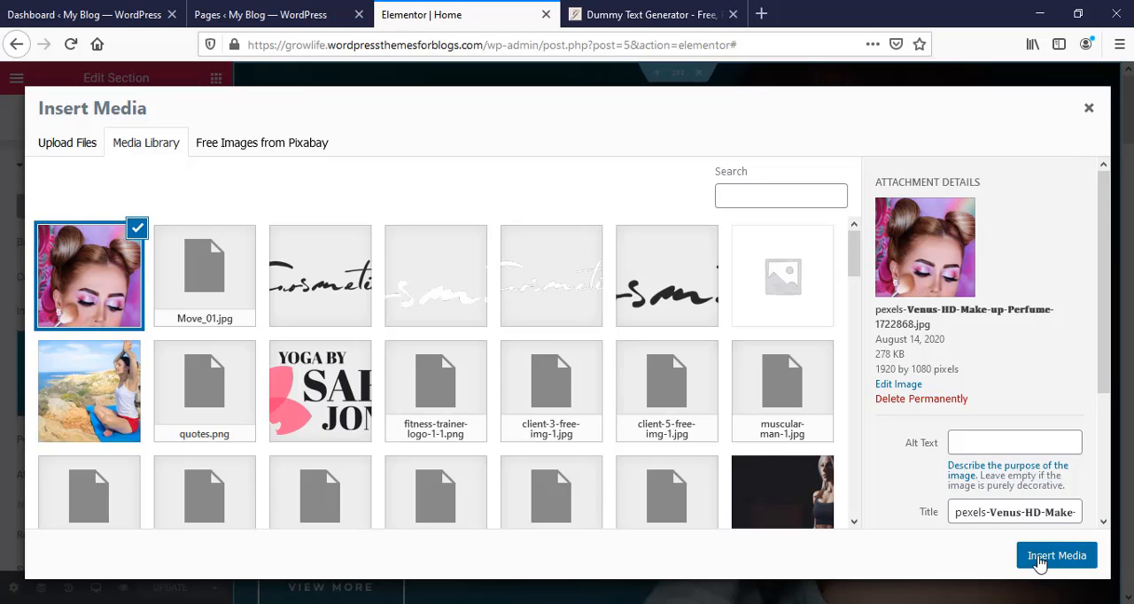
pyautogui.click(1055, 555)
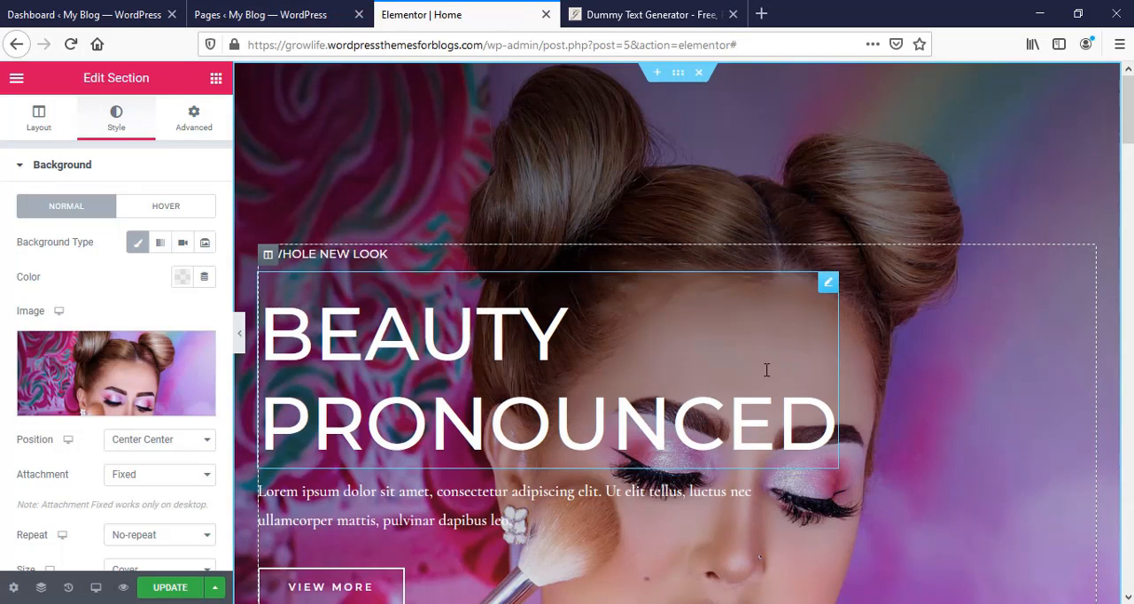
# - Try the Center Left position for the hero section's background image and settle on Top Center
pyautogui.click(183, 443)
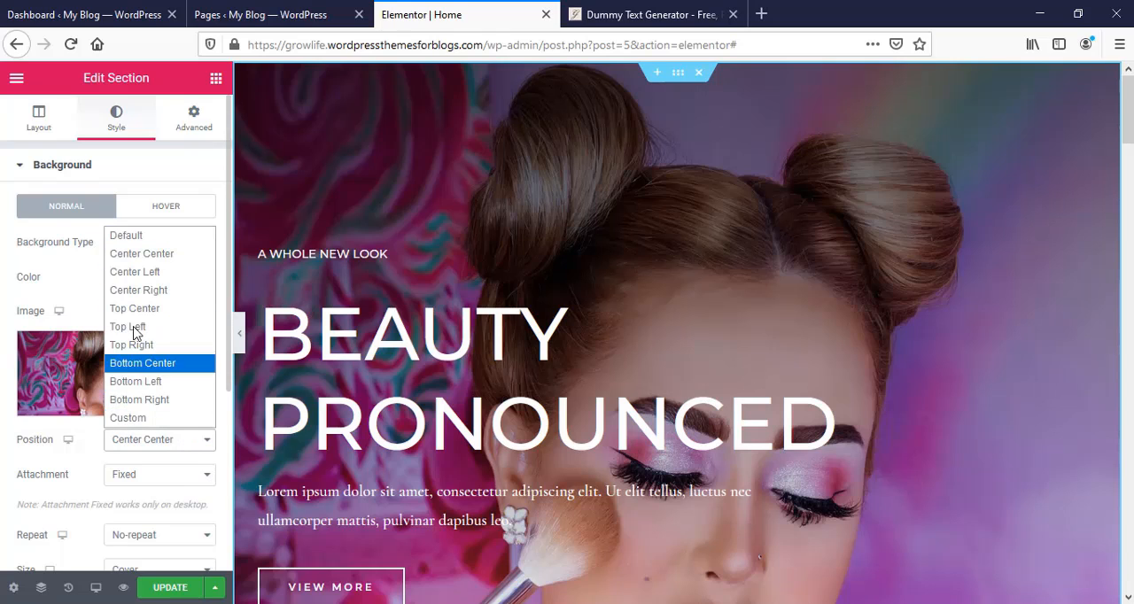
pyautogui.click(143, 275)
pyautogui.click(182, 445)
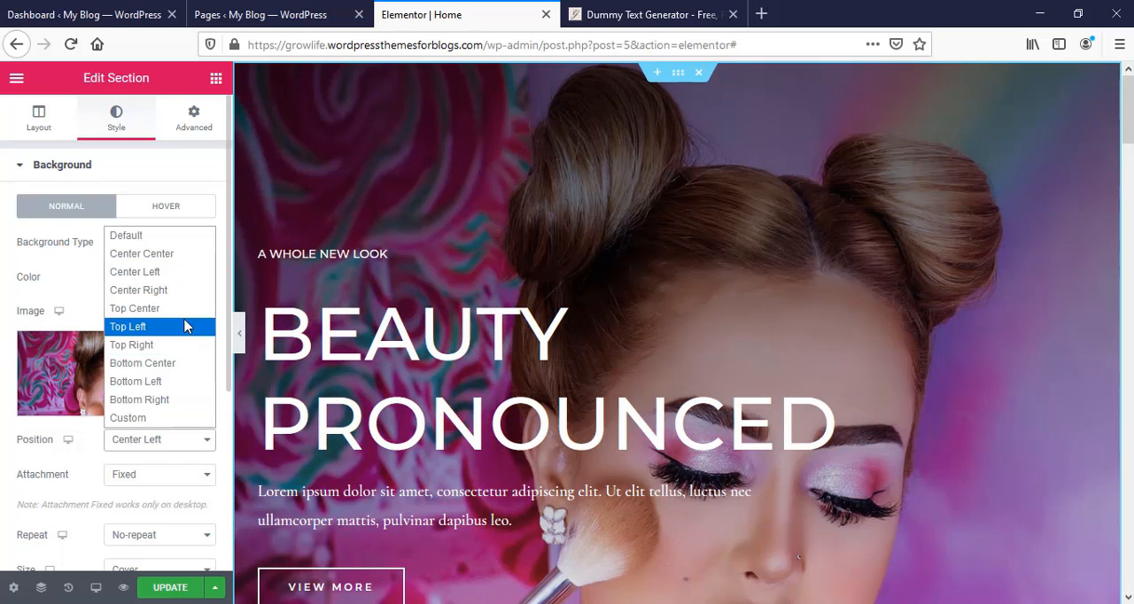
pyautogui.click(165, 402)
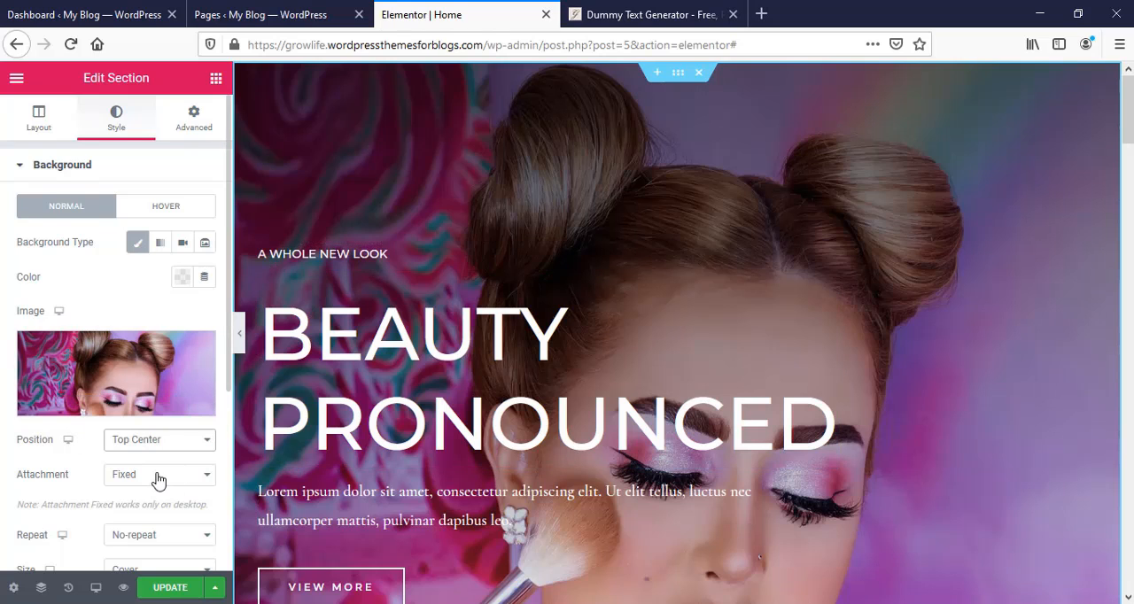
# - Change the hero section's background overlay color to dark navy blue and set the overlay opacity to 0.77
pyautogui.scroll(-1, 157, 478)
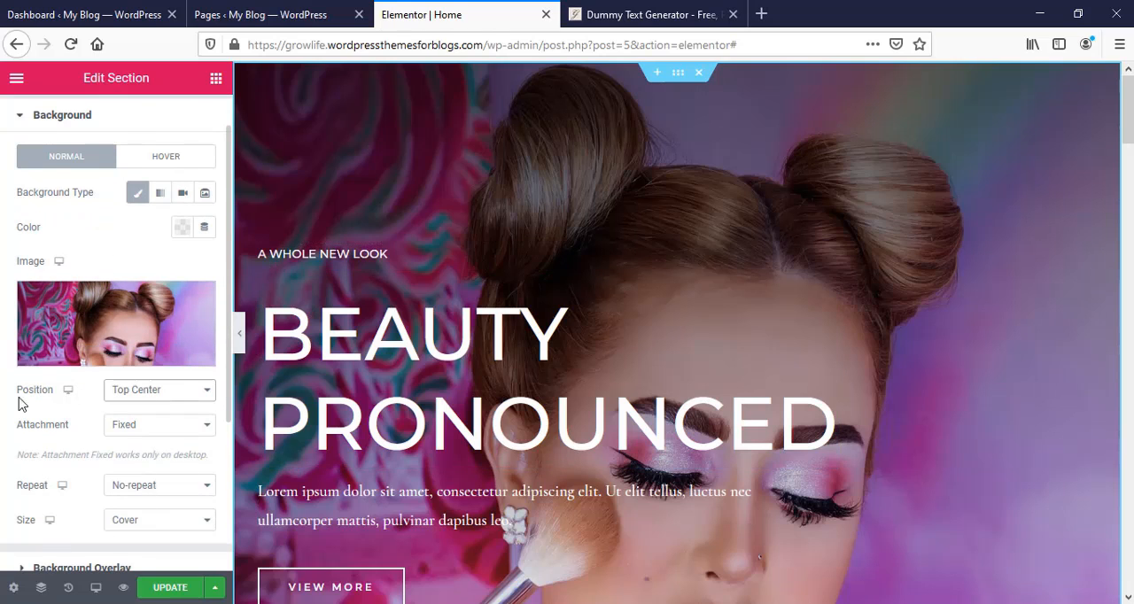
pyautogui.scroll(1, 159, 298)
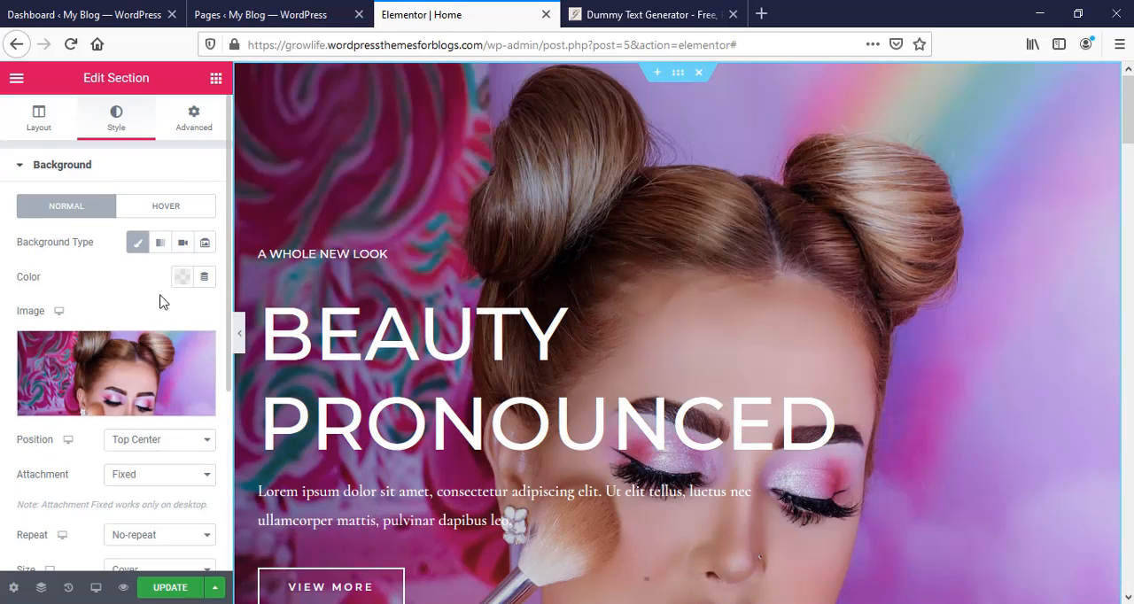
pyautogui.scroll(-3, 177, 336)
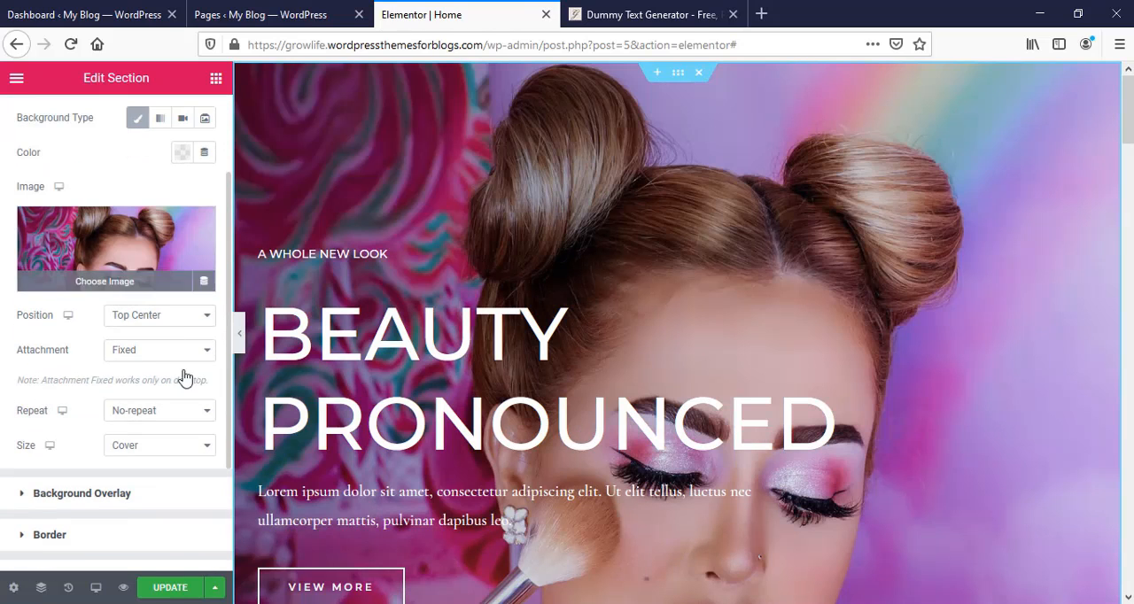
pyautogui.click(81, 494)
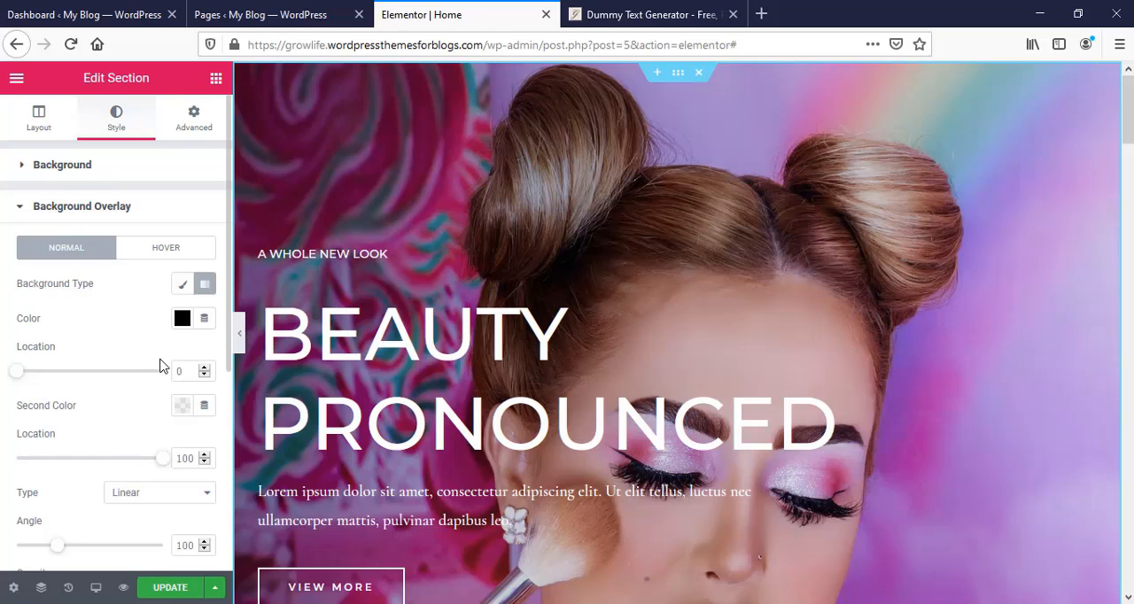
pyautogui.click(181, 318)
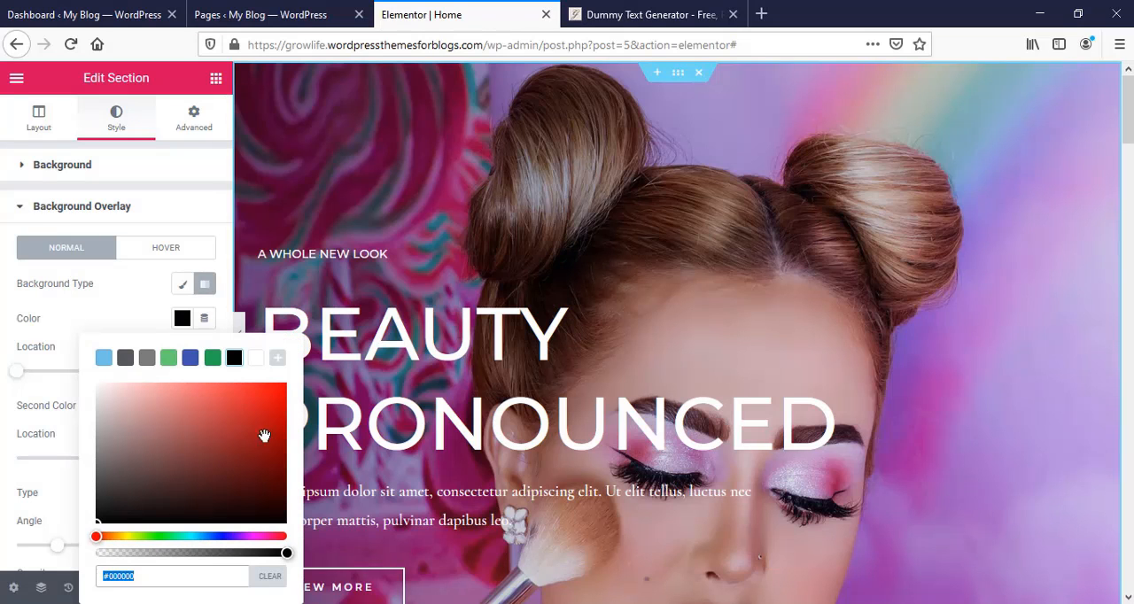
pyautogui.click(225, 536)
pyautogui.moveTo(271, 410); pyautogui.dragTo(271, 489)
pyautogui.click(66, 512)
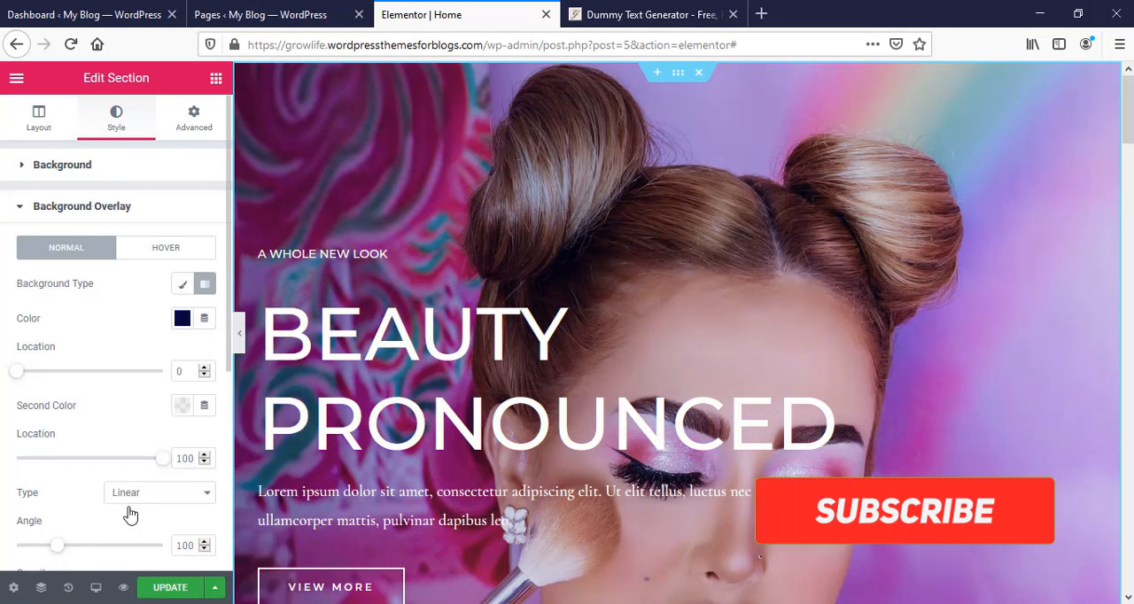
pyautogui.scroll(-3, 128, 492)
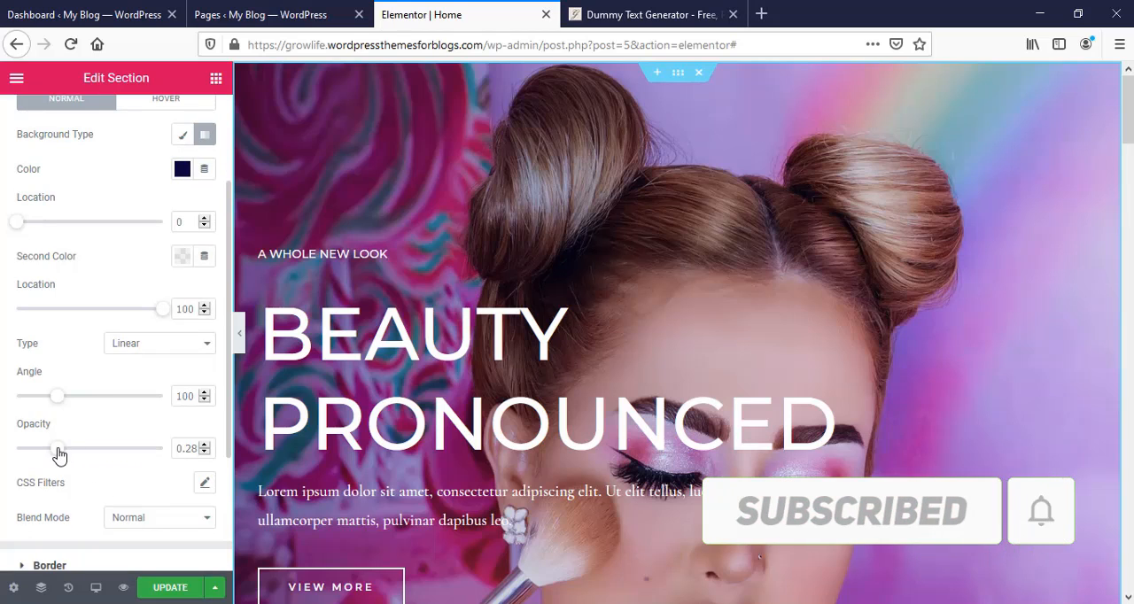
pyautogui.moveTo(58, 454); pyautogui.dragTo(130, 484)
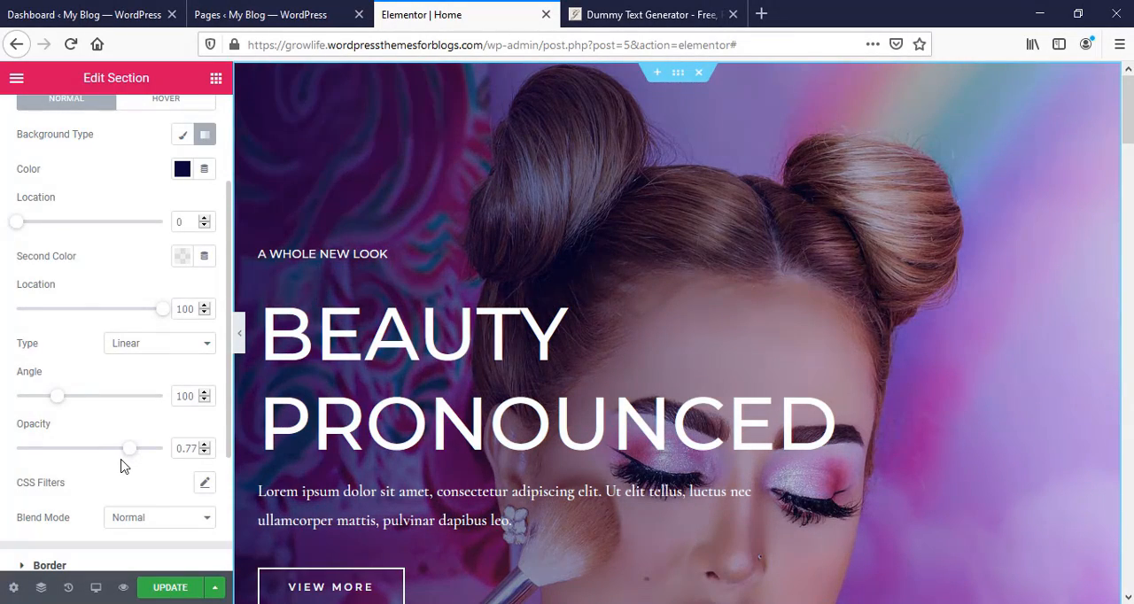
# - Look through the hero section's remaining style settings and its advanced settings, including margin, padding and motion effects
pyautogui.scroll(-2, 121, 471)
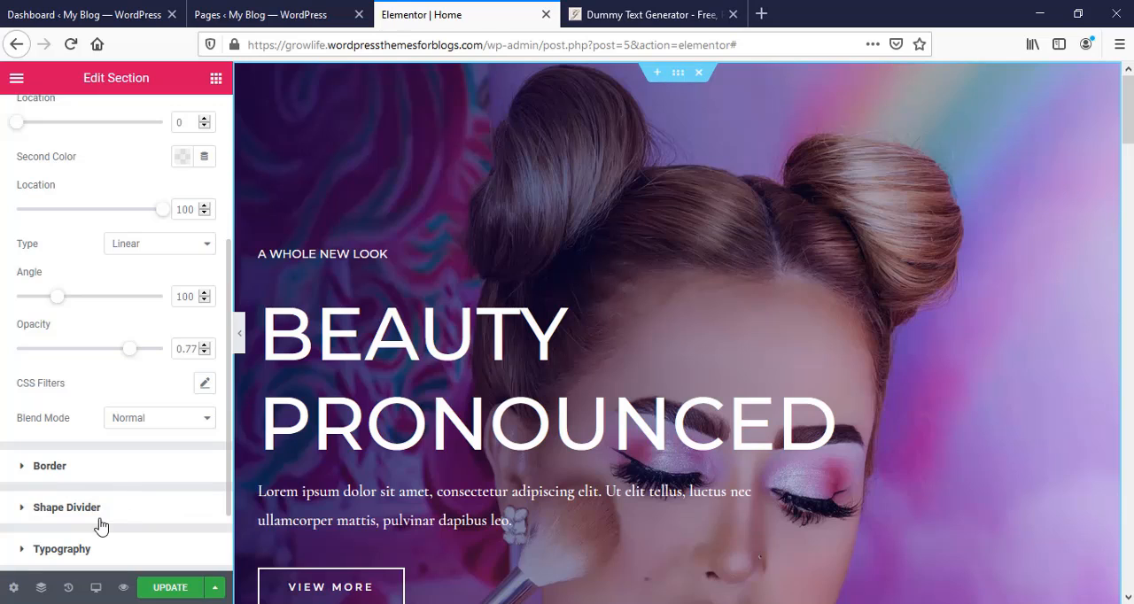
pyautogui.scroll(4, 115, 394)
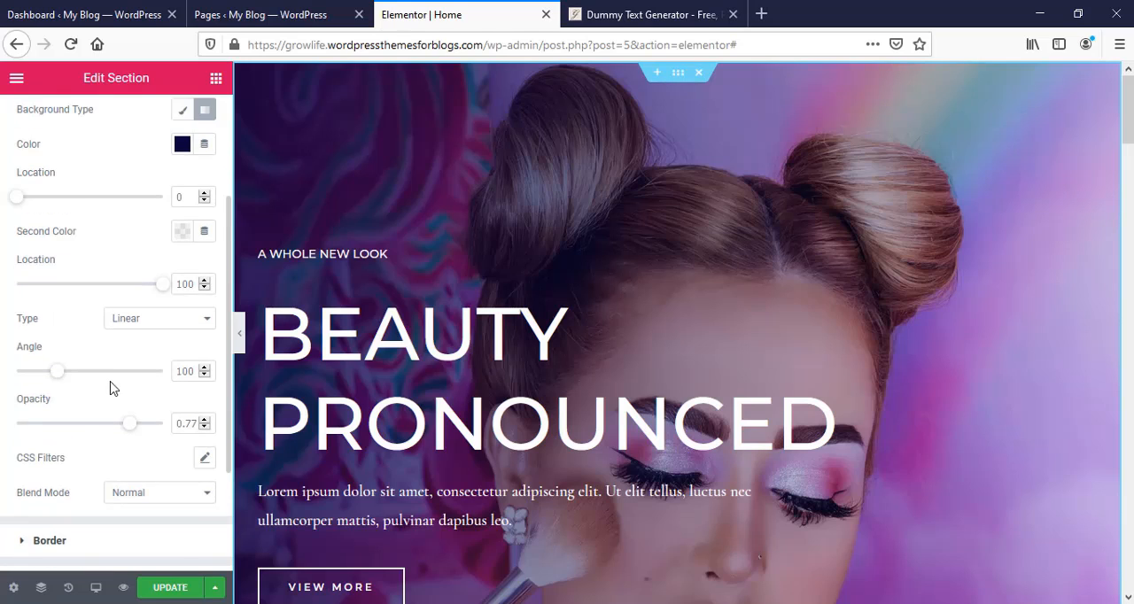
pyautogui.scroll(2, 124, 402)
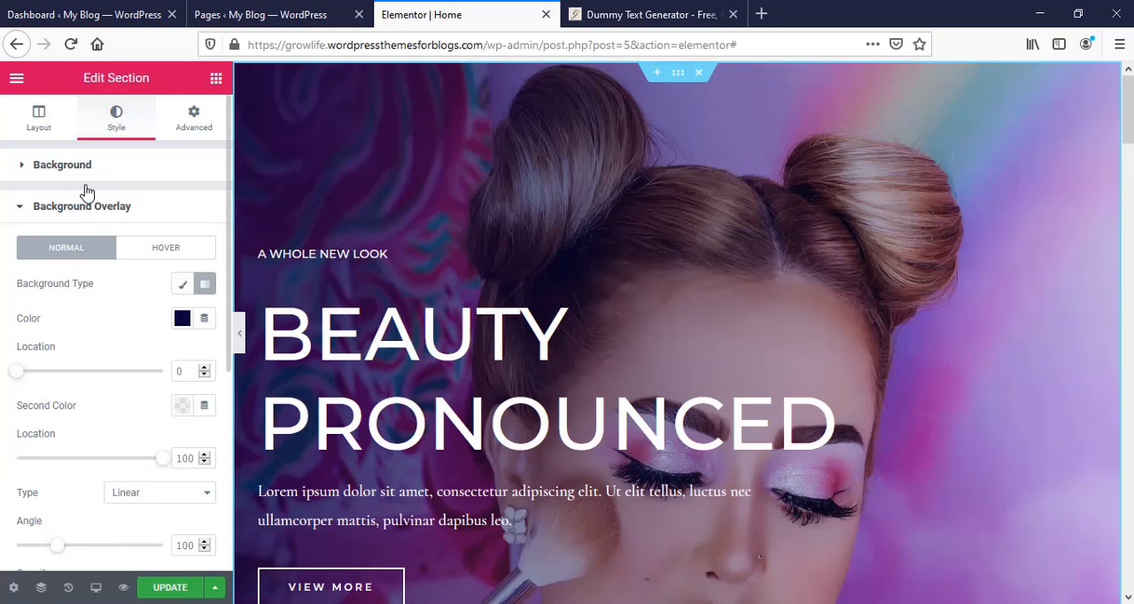
pyautogui.click(186, 131)
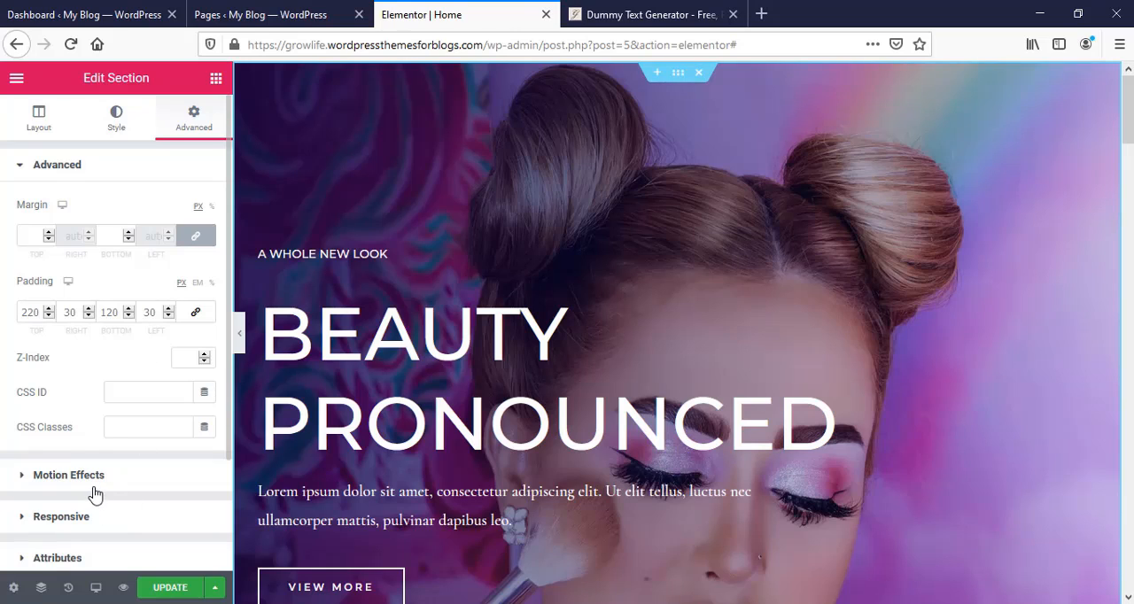
pyautogui.scroll(-2, 122, 476)
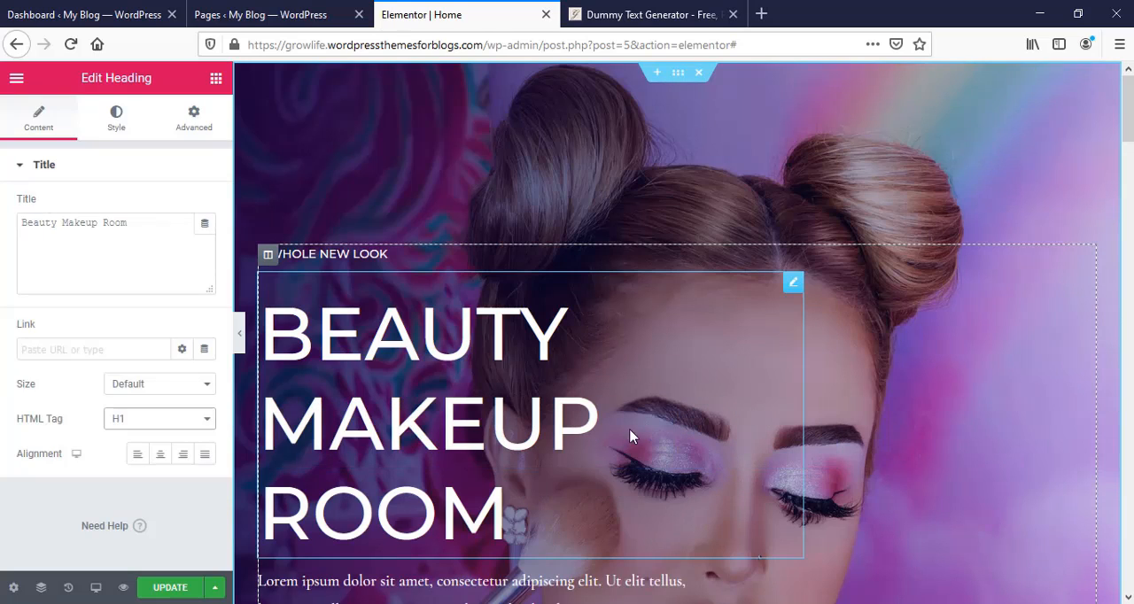
# - Set the HTML tag of the "Beauty Makeup Room" heading to H2
pyautogui.click(159, 421)
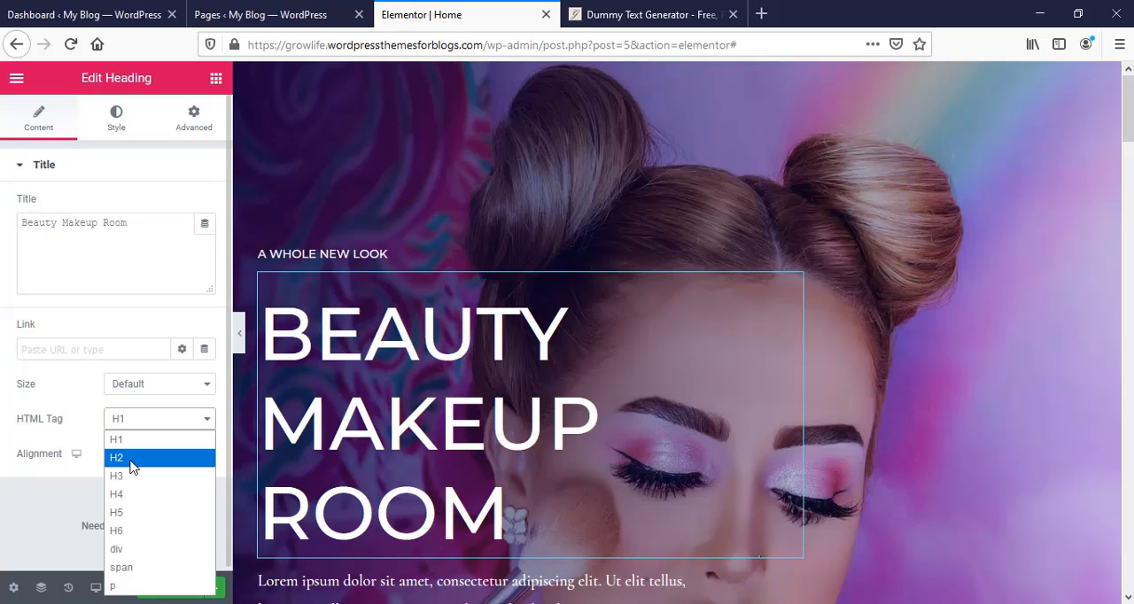
pyautogui.click(130, 458)
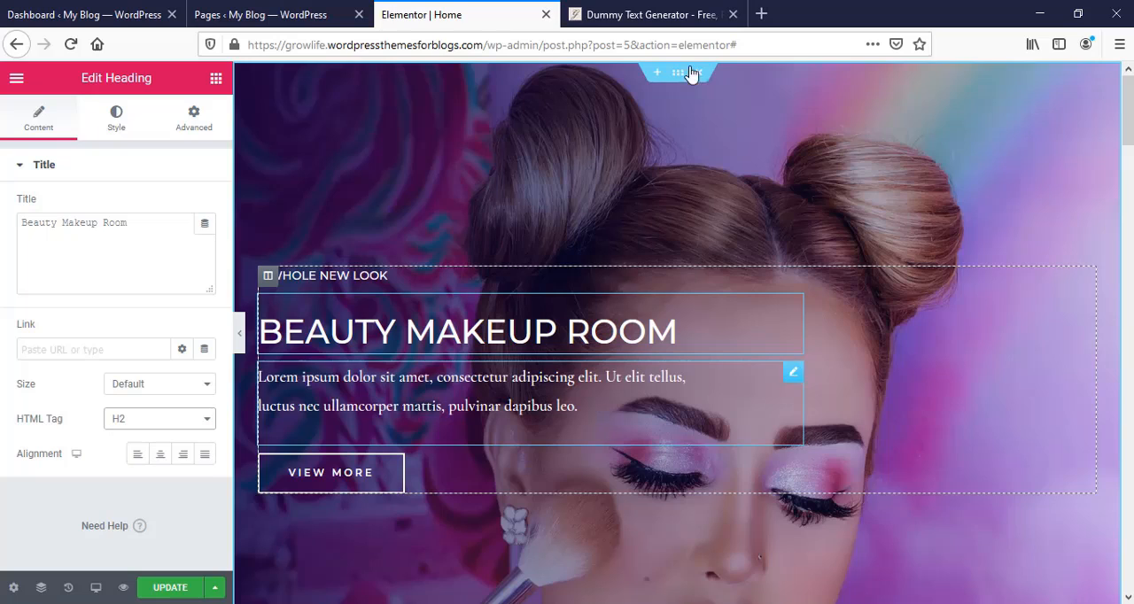
# - Copy the opening sentences from the Dummy Text Generator page and replace the hero section's paragraph with them
pyautogui.hotkey('ctrl', 'Tab')
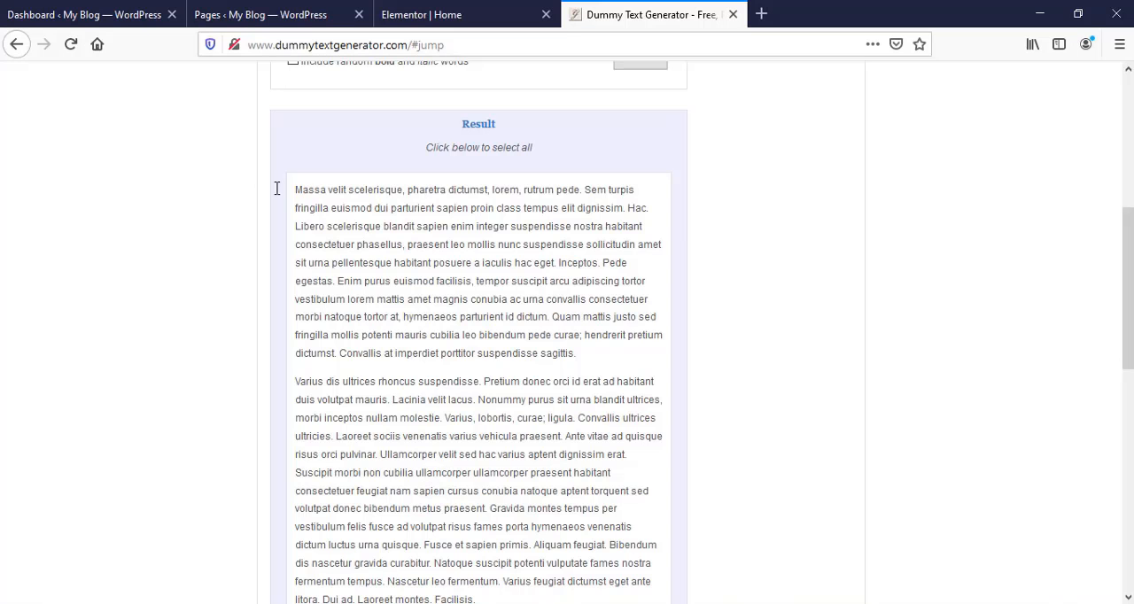
pyautogui.moveTo(299, 188); pyautogui.dragTo(670, 230)
pyautogui.hotkey('ctrl', 'shift', 'Tab')
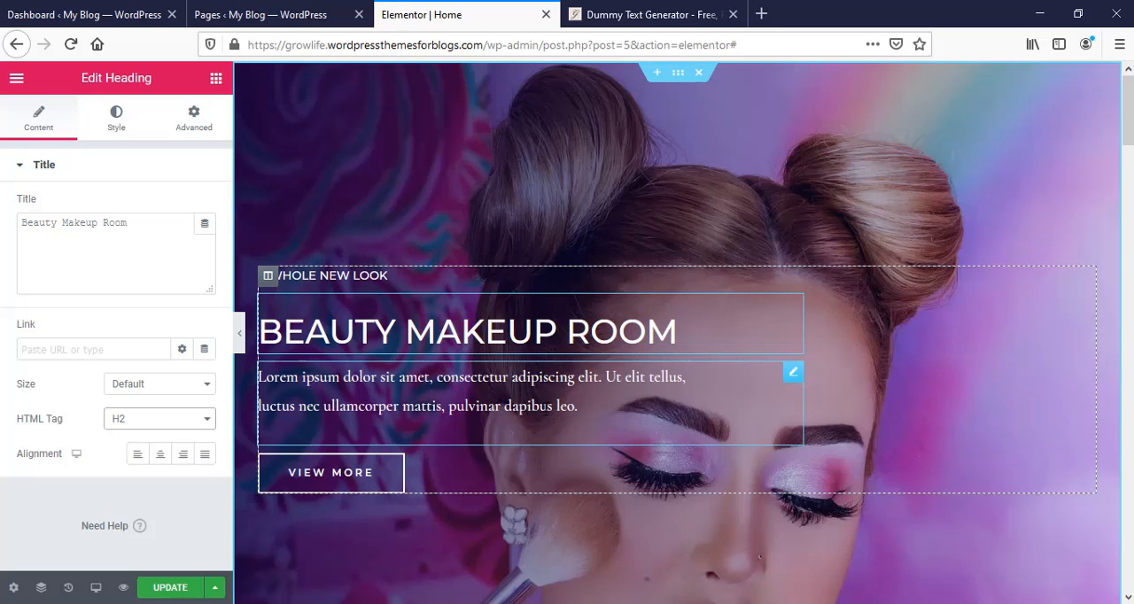
pyautogui.click(759, 384)
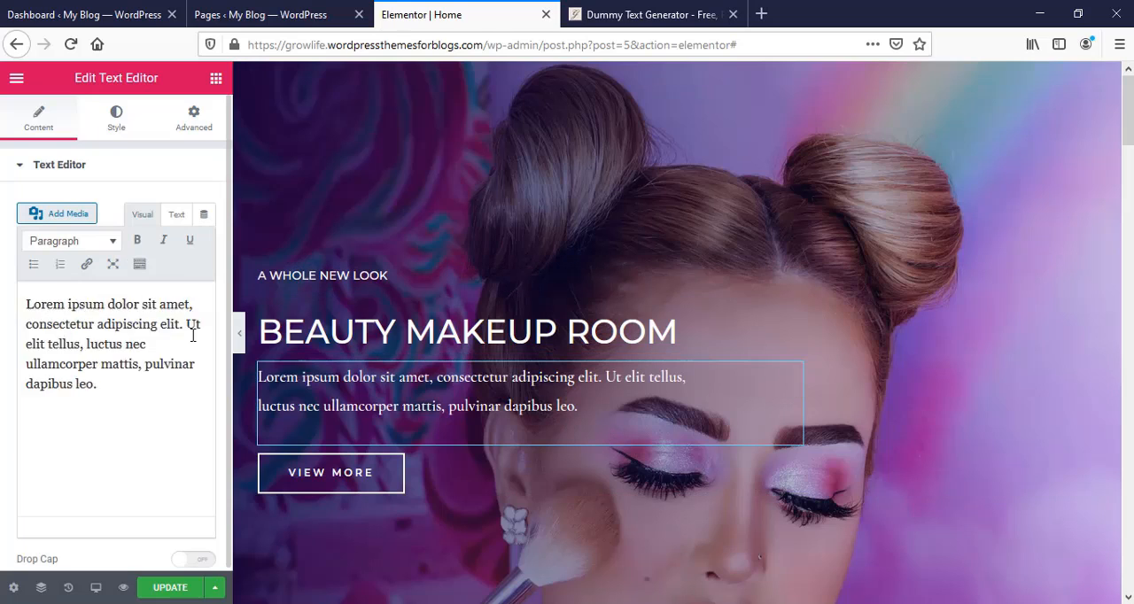
pyautogui.hotkey('ctrl', 'a')
pyautogui.write('Massa velit scelerisque, pharetra dictumst, lorem, rutrum pede. Sem turpis fringilla euismod dui parturient sapien proin class tempus elit dignissim.')
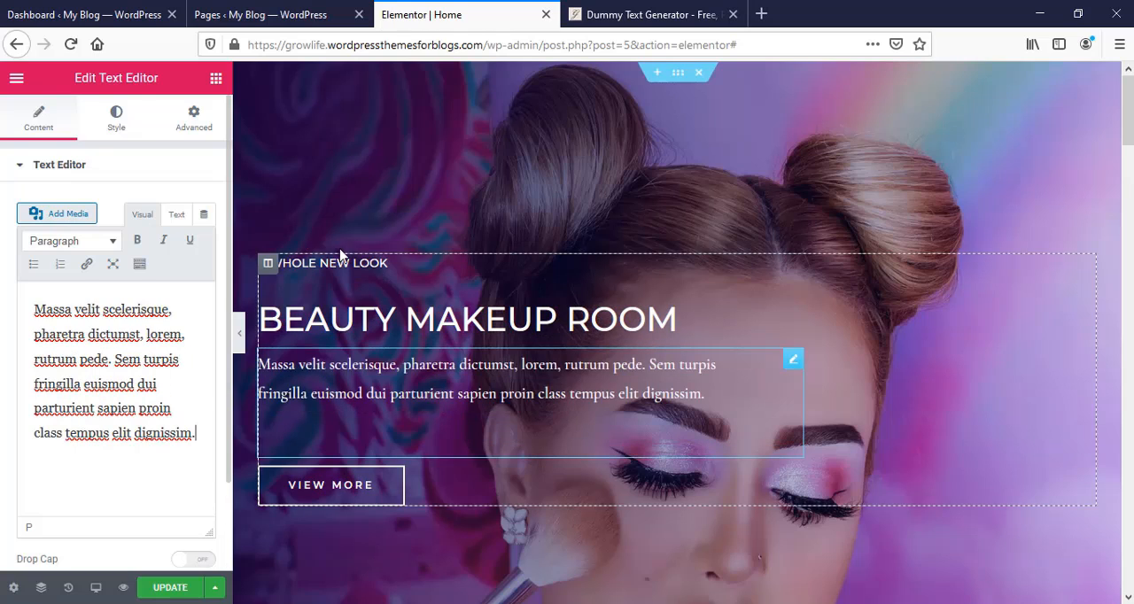
# - Delete the hero section's "A Whole New Look" heading and change its button text to "Read More"
pyautogui.click(405, 269)
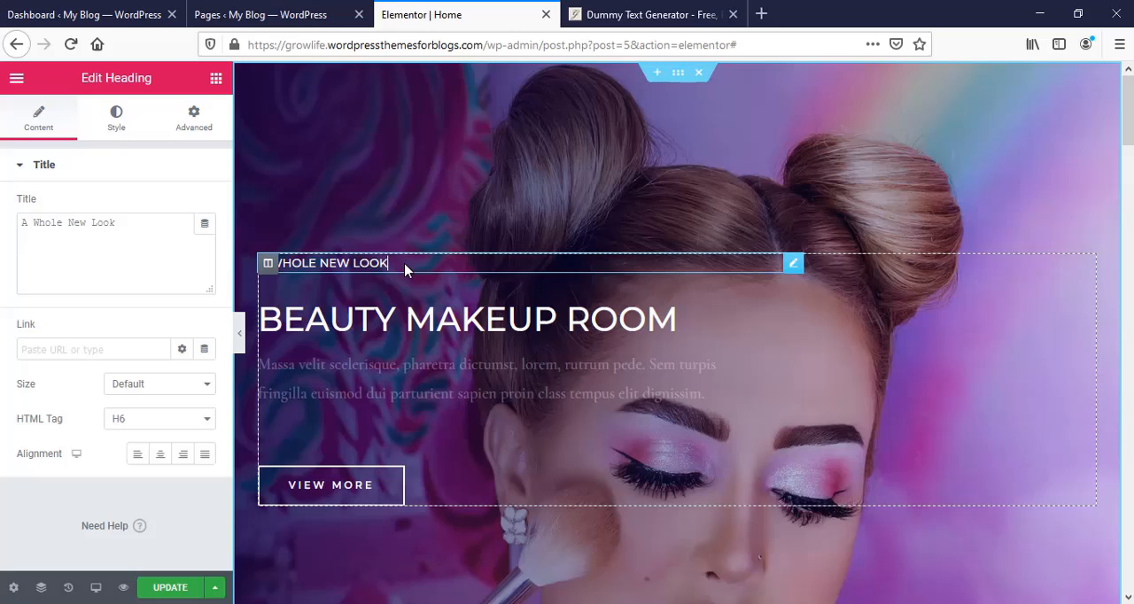
pyautogui.rightClick(794, 268)
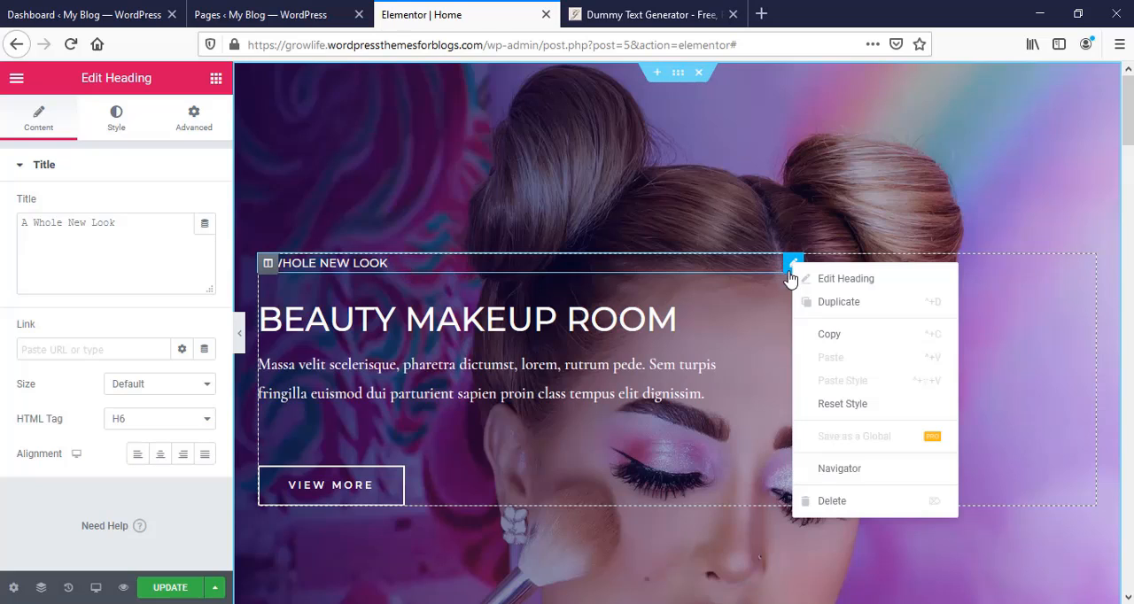
pyautogui.click(832, 502)
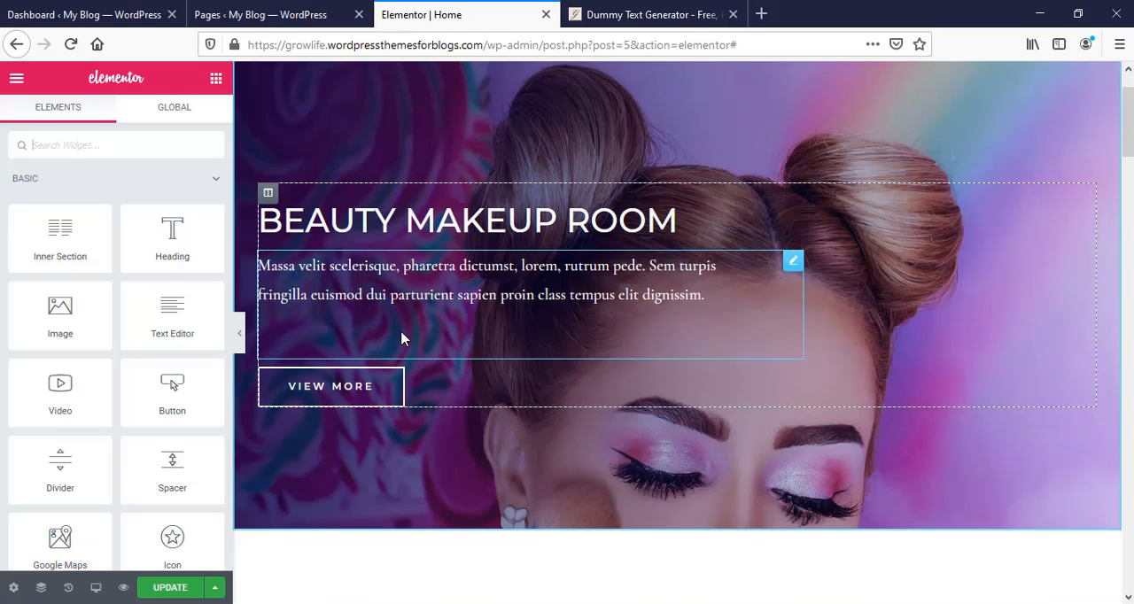
pyautogui.click(375, 396)
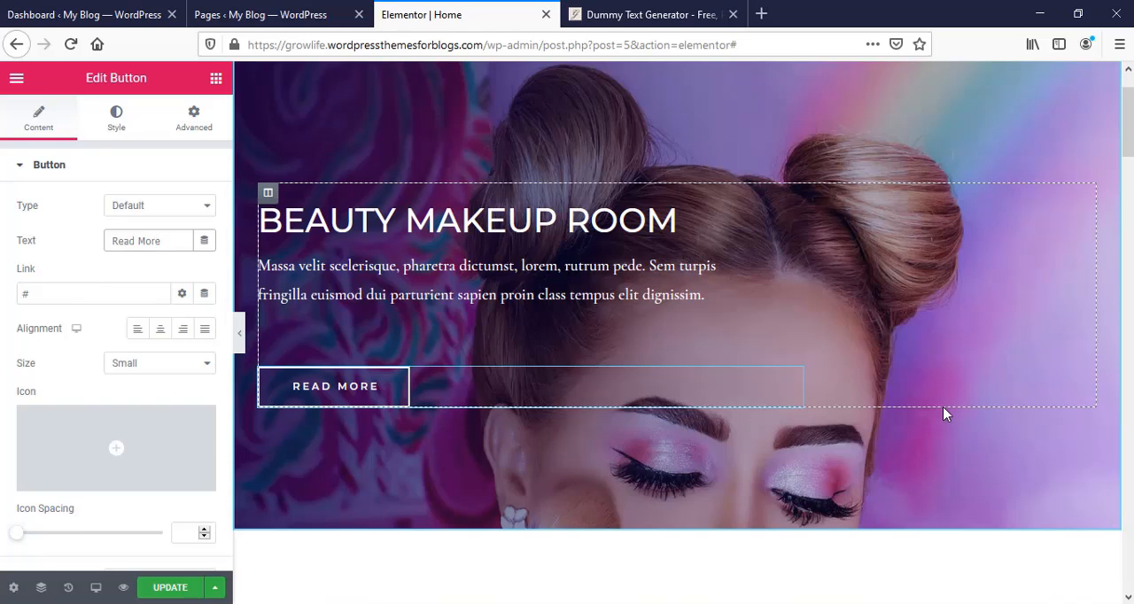
# - Examine the section with the shampoo bottle and view its background image options in the media library without replacing the image
pyautogui.scroll(-5, 943, 413)
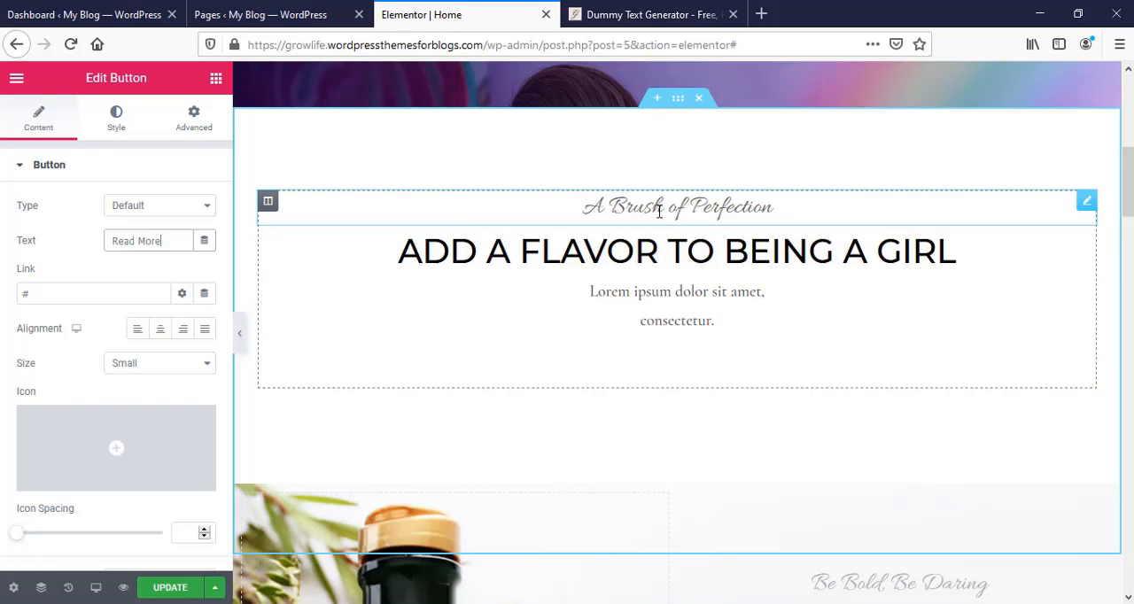
pyautogui.scroll(-4, 731, 496)
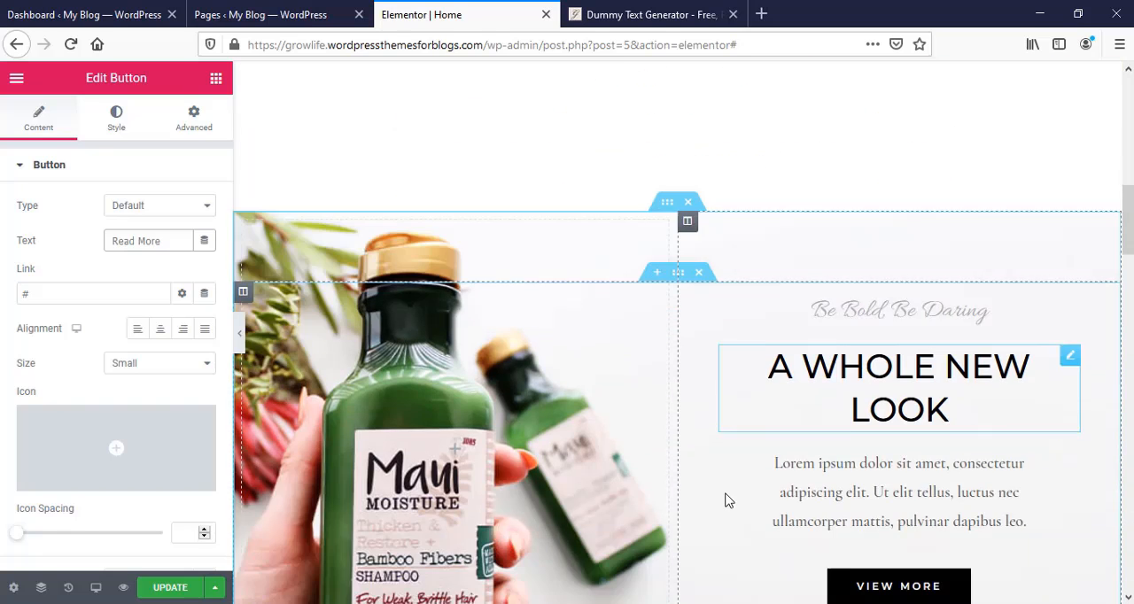
pyautogui.scroll(1, 723, 501)
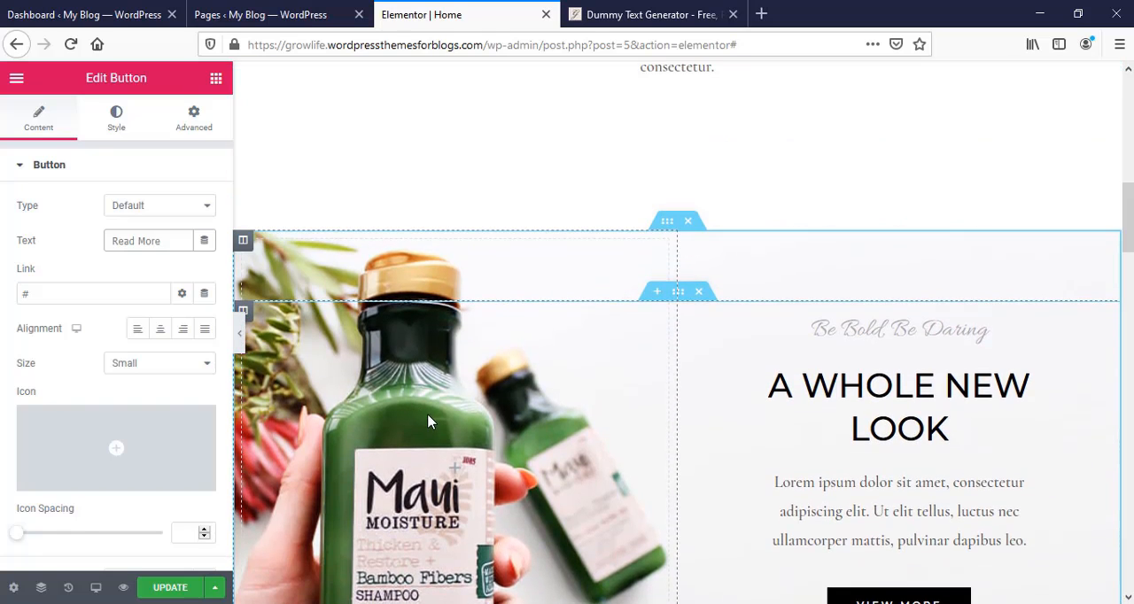
pyautogui.scroll(-1, 956, 479)
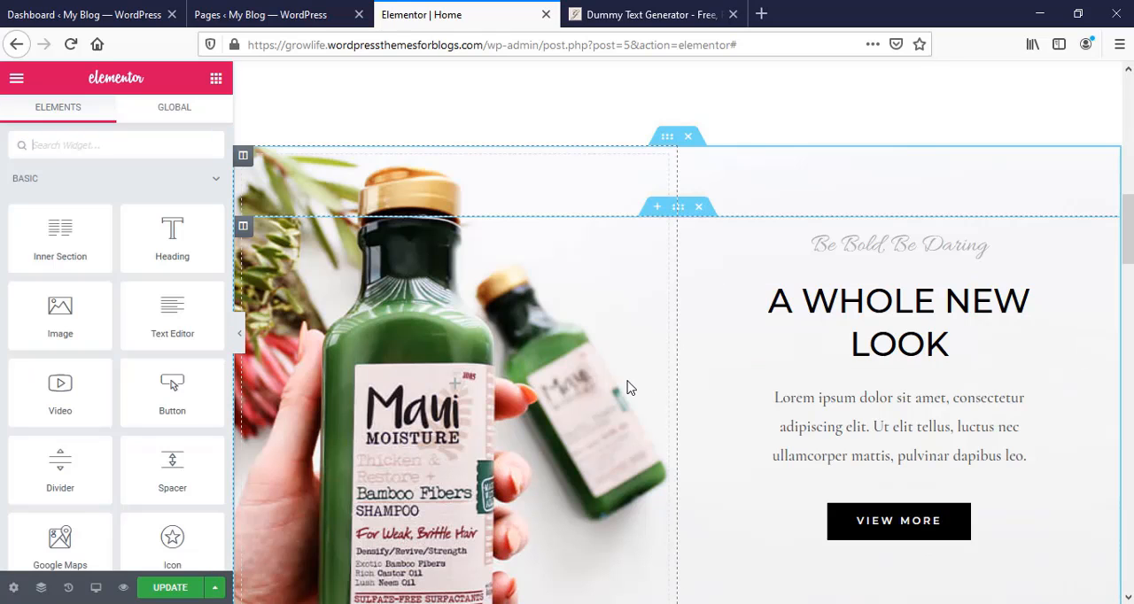
pyautogui.click(668, 140)
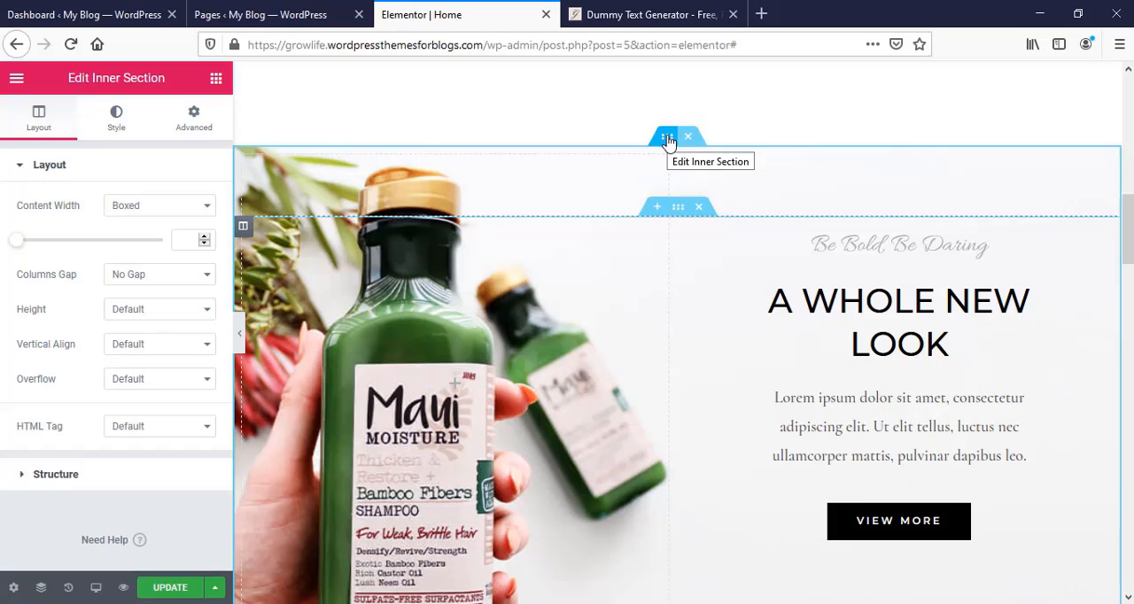
pyautogui.click(116, 120)
pyautogui.moveTo(122, 356)
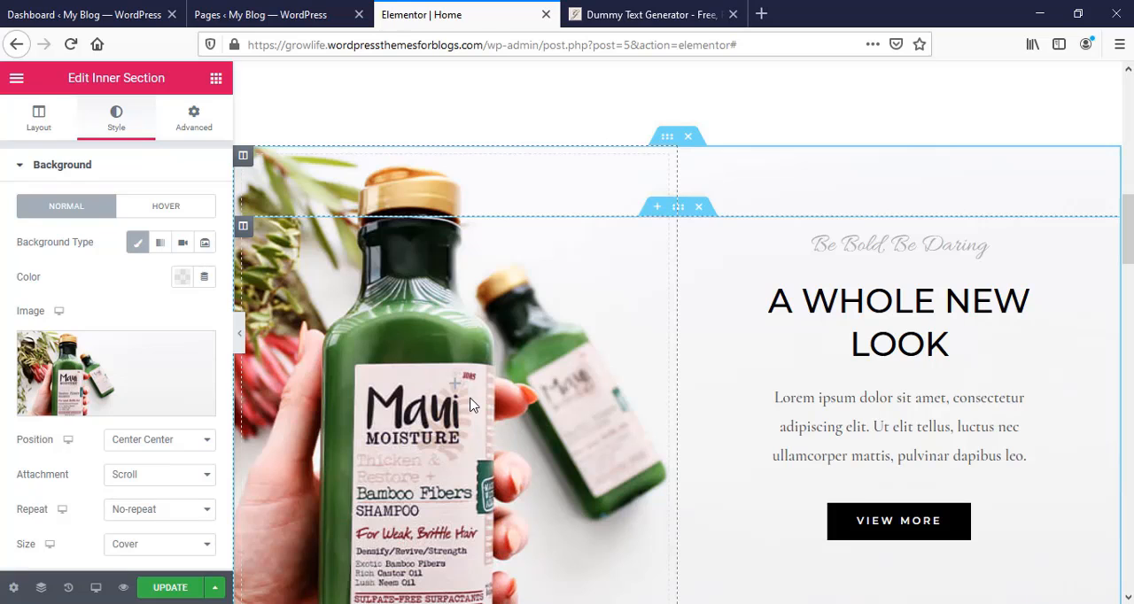
pyautogui.click(135, 383)
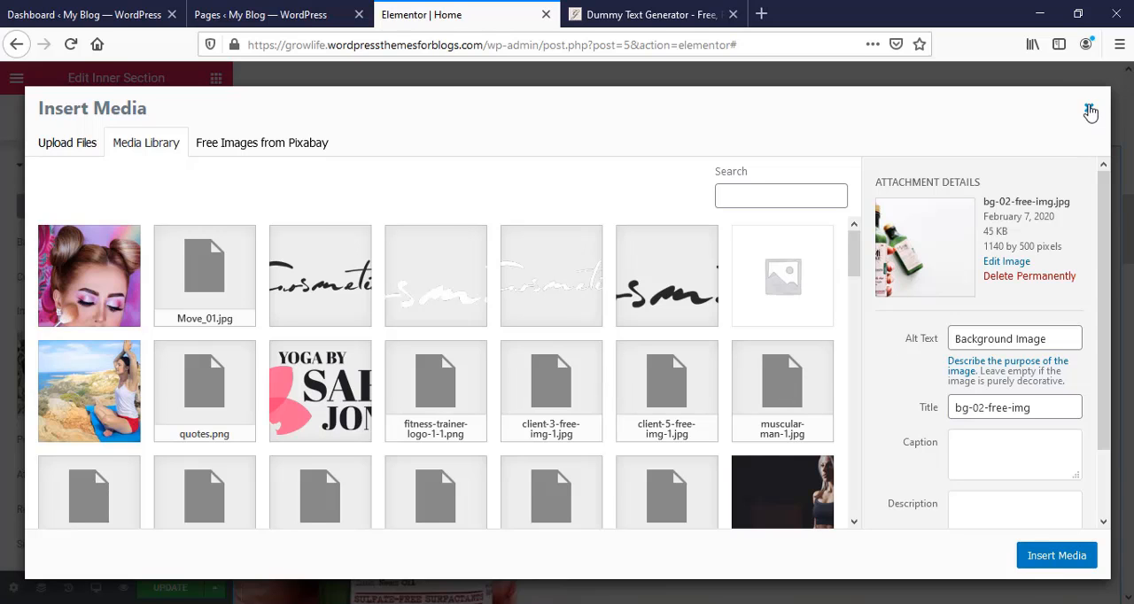
pyautogui.click(1089, 111)
# - Replace the descriptions under Season Sale, Free Shipping and Money Back with the copied dummy text
pyautogui.scroll(-5, 658, 400)
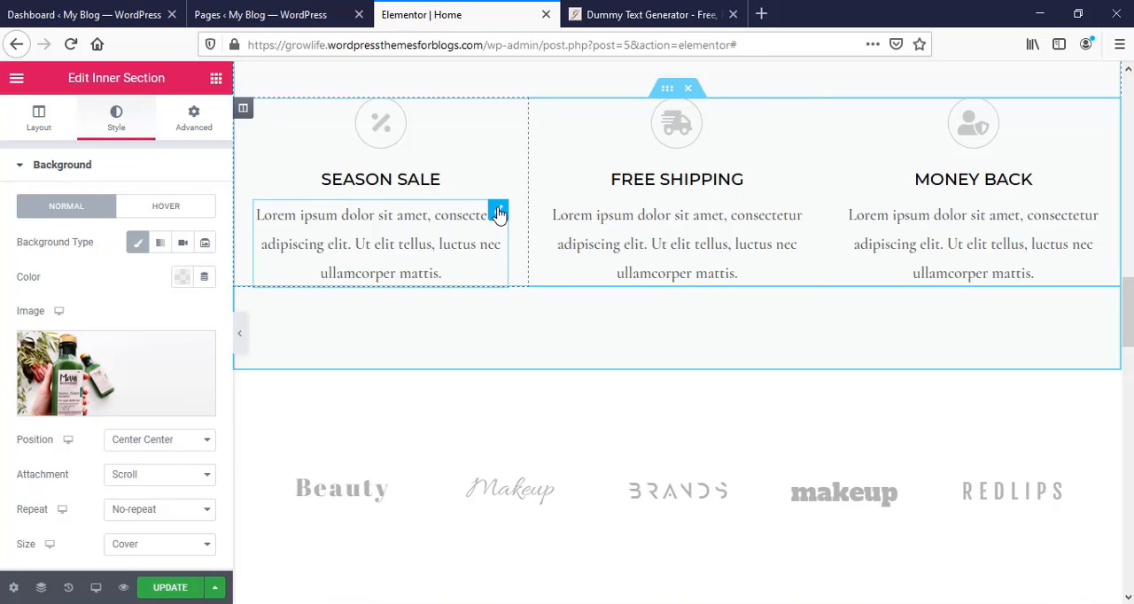
pyautogui.click(499, 214)
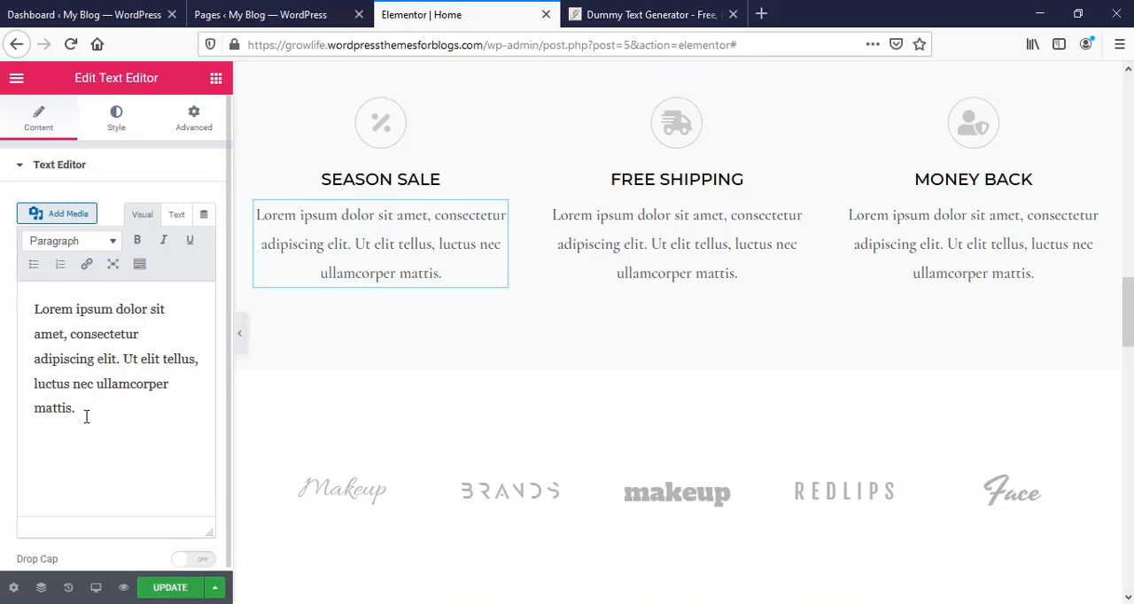
pyautogui.hotkey('ctrl', 'a')
pyautogui.write('Massa velit scelerisque, pharetra dictumst, lorem, rutrum pede. Sem turpis fringilla euismod dui parturient sapien proin class tempus elit dignissim.')
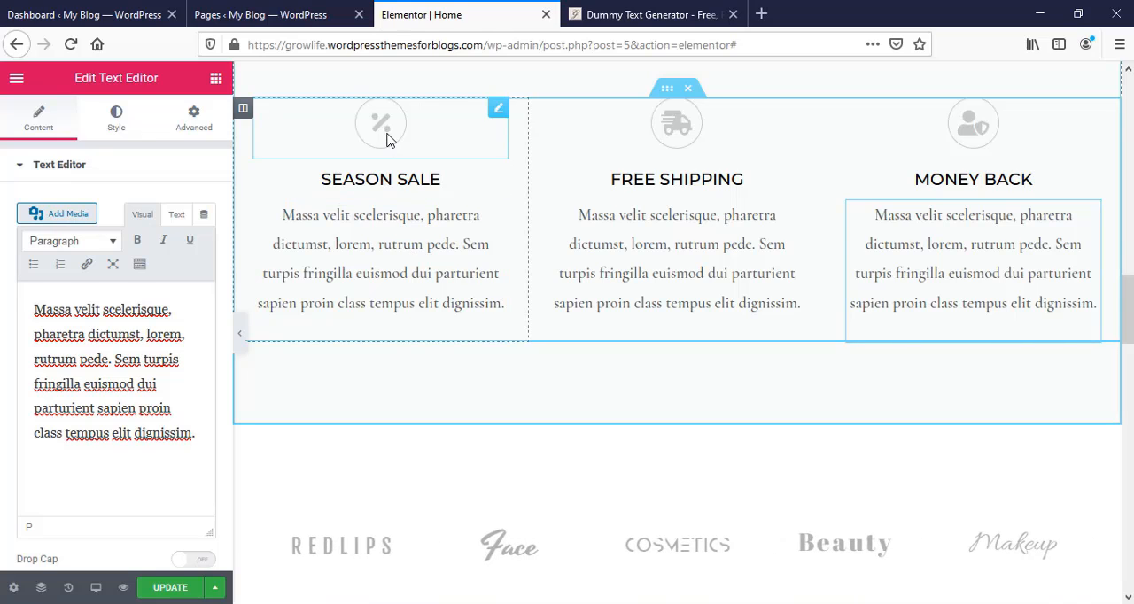
# - Replace the percent icon above Season Sale with the crossed-out T icon from the icon library
pyautogui.click(498, 108)
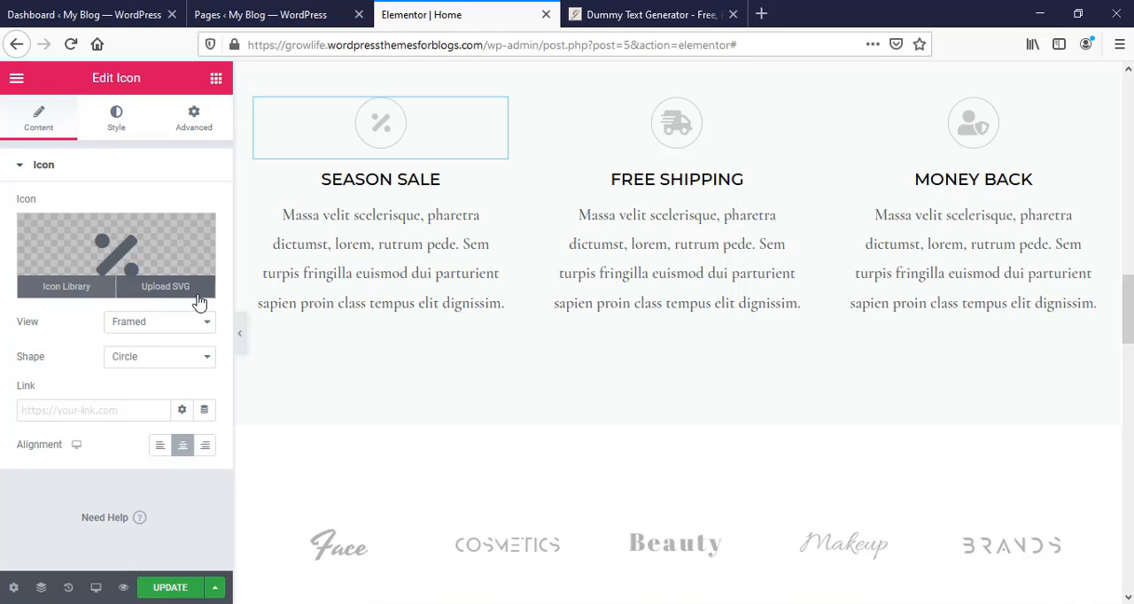
pyautogui.click(147, 262)
pyautogui.scroll(-5, 771, 362)
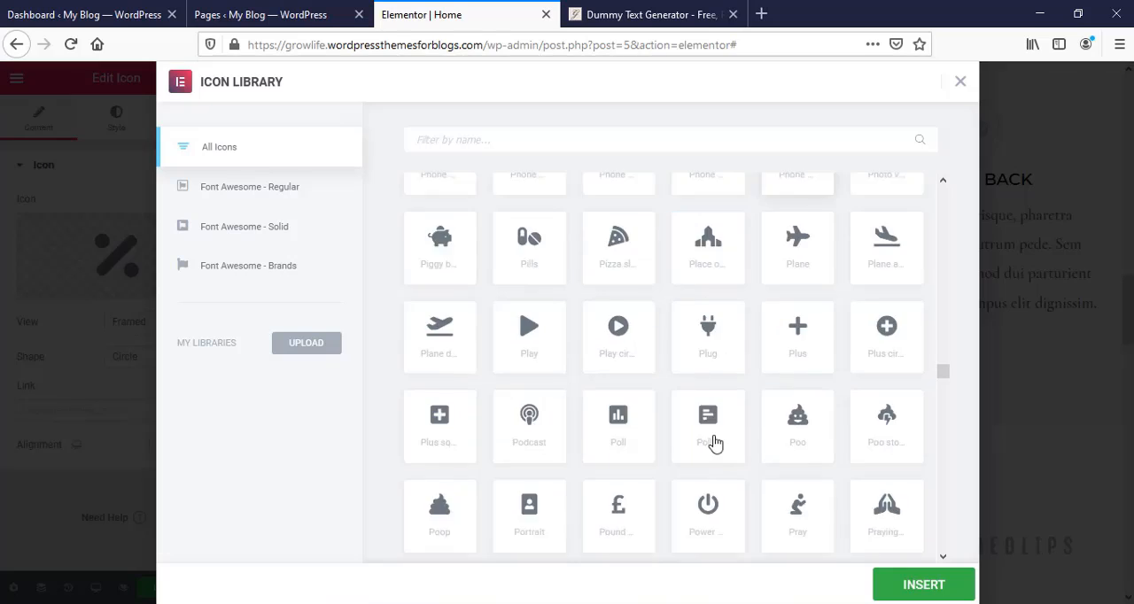
pyautogui.scroll(-1, 684, 427)
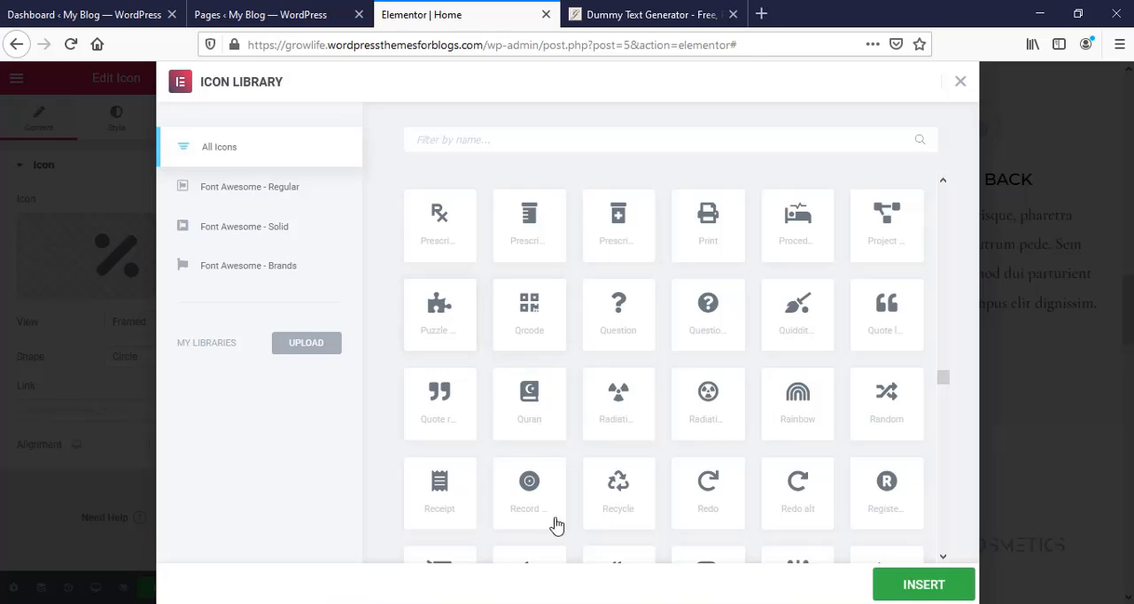
pyautogui.scroll(-3, 552, 518)
pyautogui.scroll(-1, 549, 513)
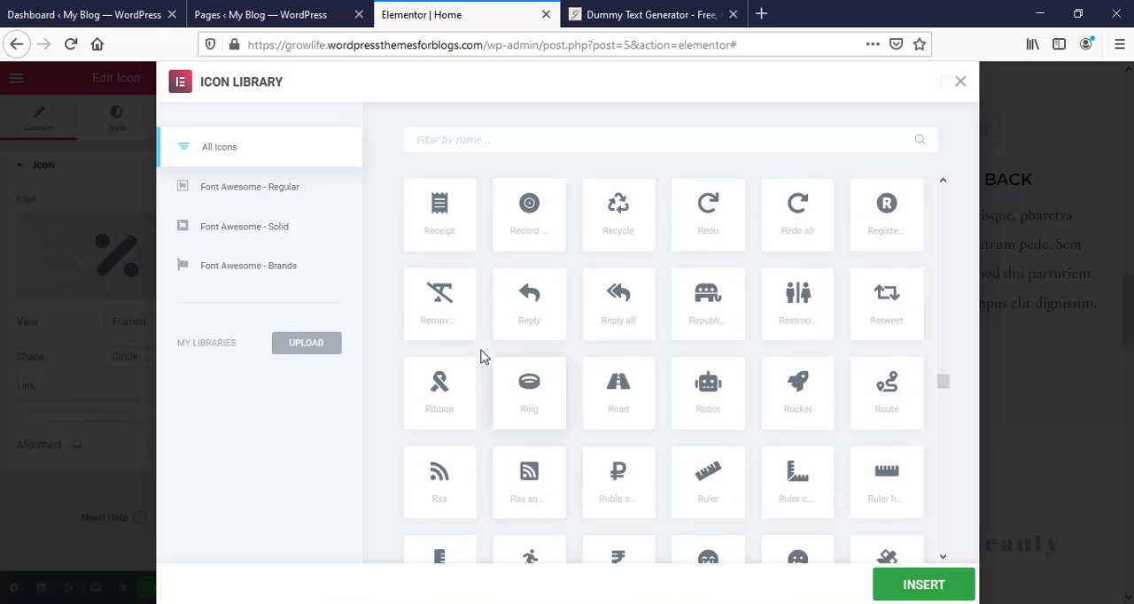
pyautogui.click(434, 299)
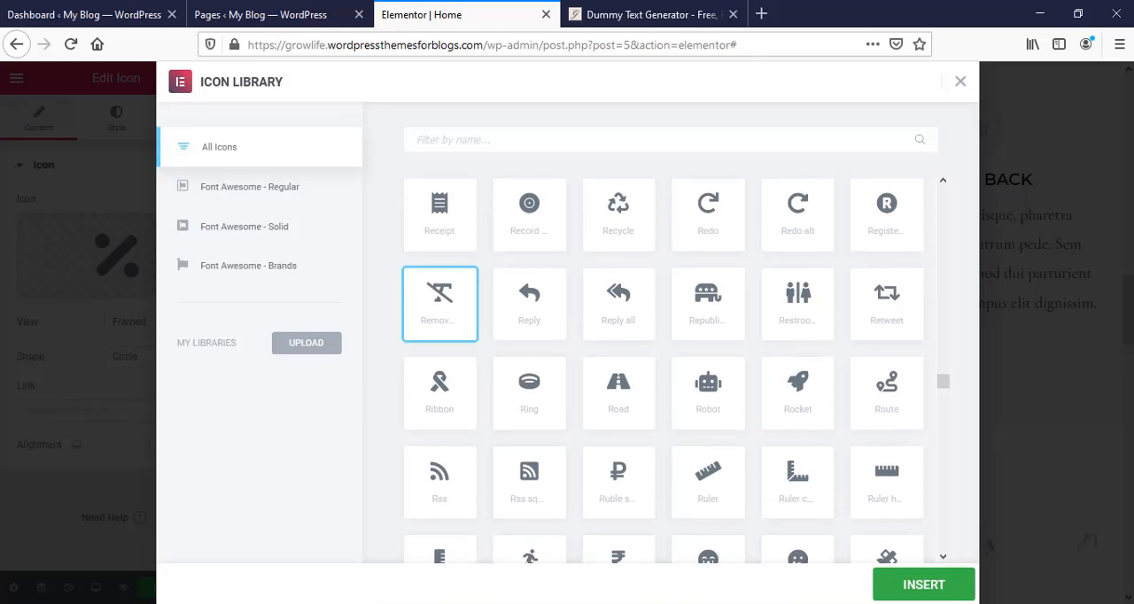
pyautogui.click(907, 588)
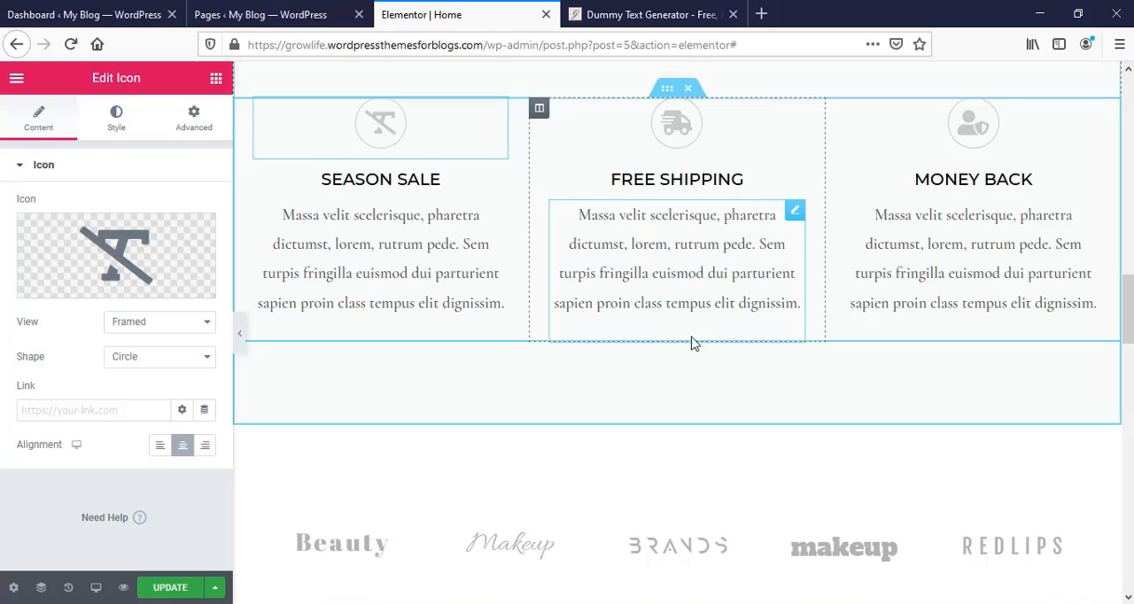
# - Delete the brand logos section located above the testimonials
pyautogui.scroll(-3, 695, 344)
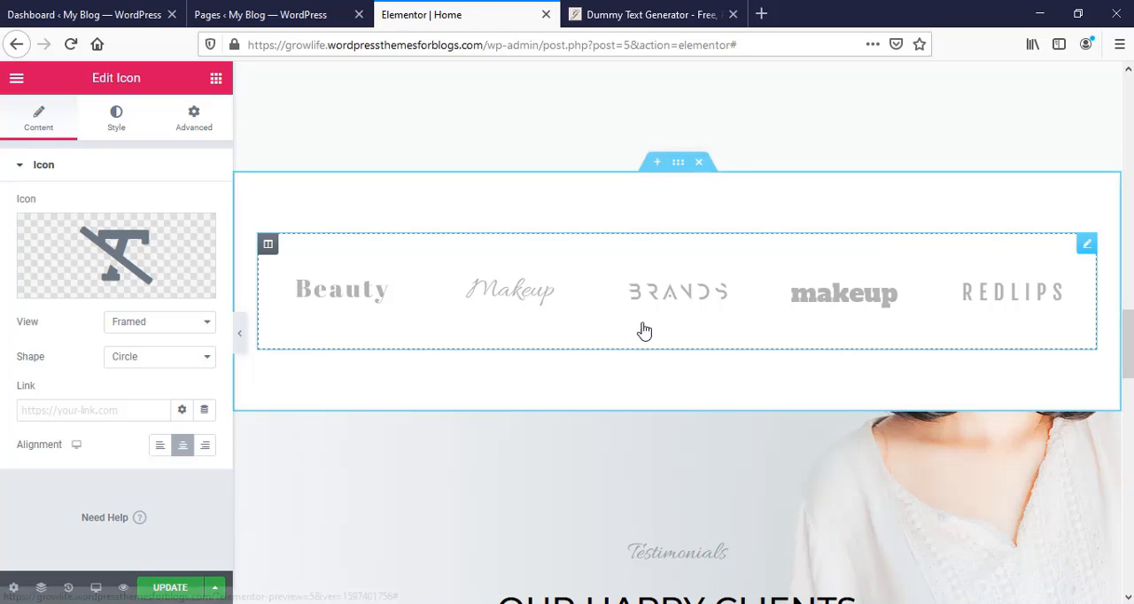
pyautogui.click(699, 164)
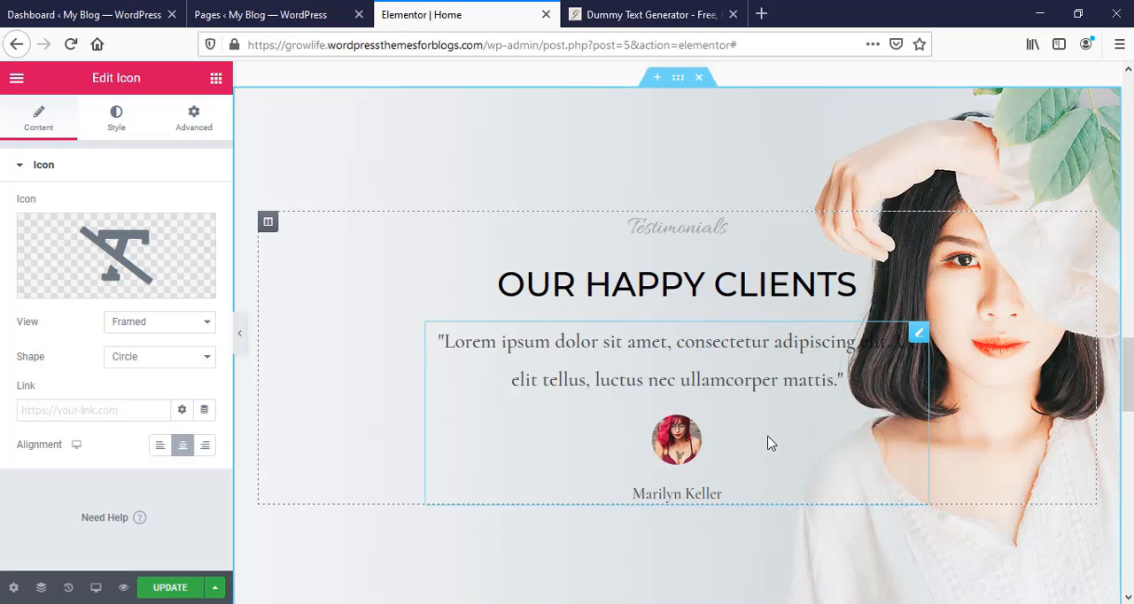
# - Open the client testimonial under Our Happy Clients for editing and examine its content, image, name, title and link settings
pyautogui.scroll(-2, 768, 443)
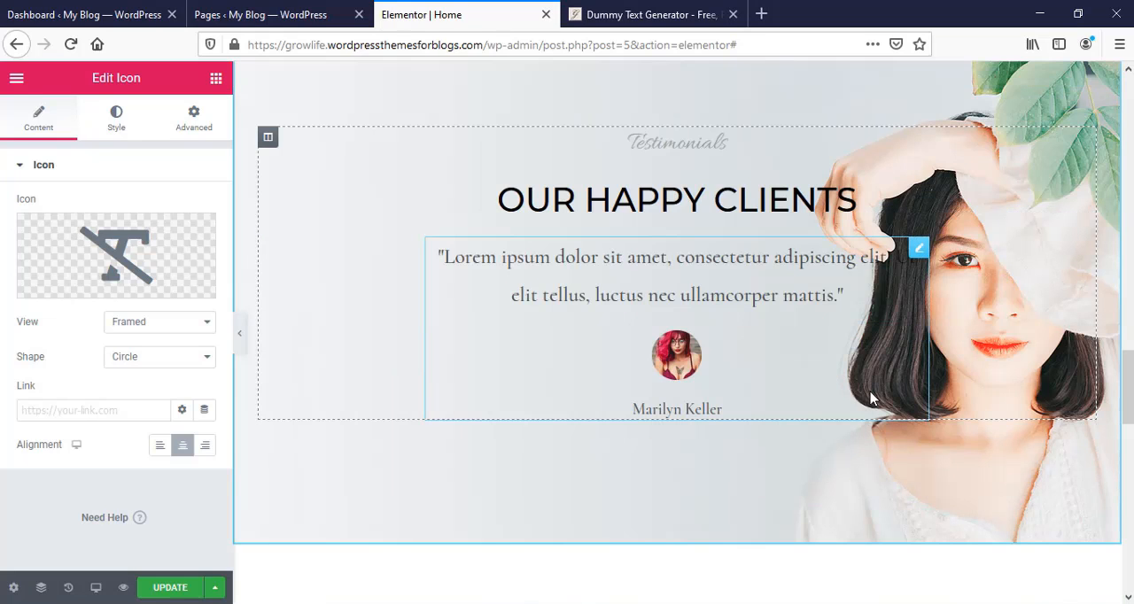
pyautogui.click(919, 250)
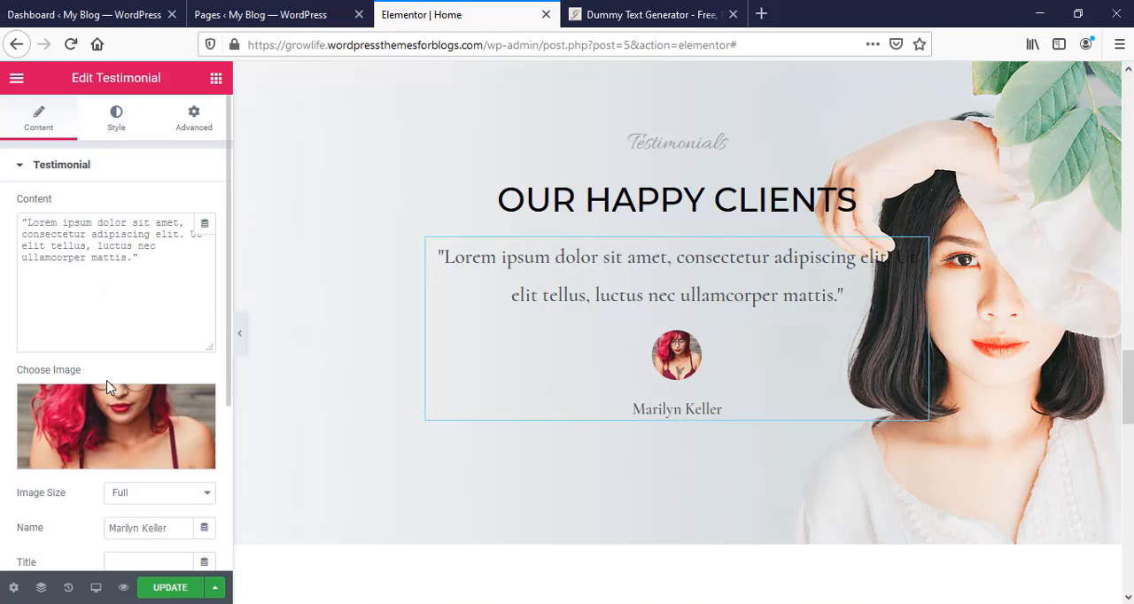
pyautogui.scroll(-1, 107, 425)
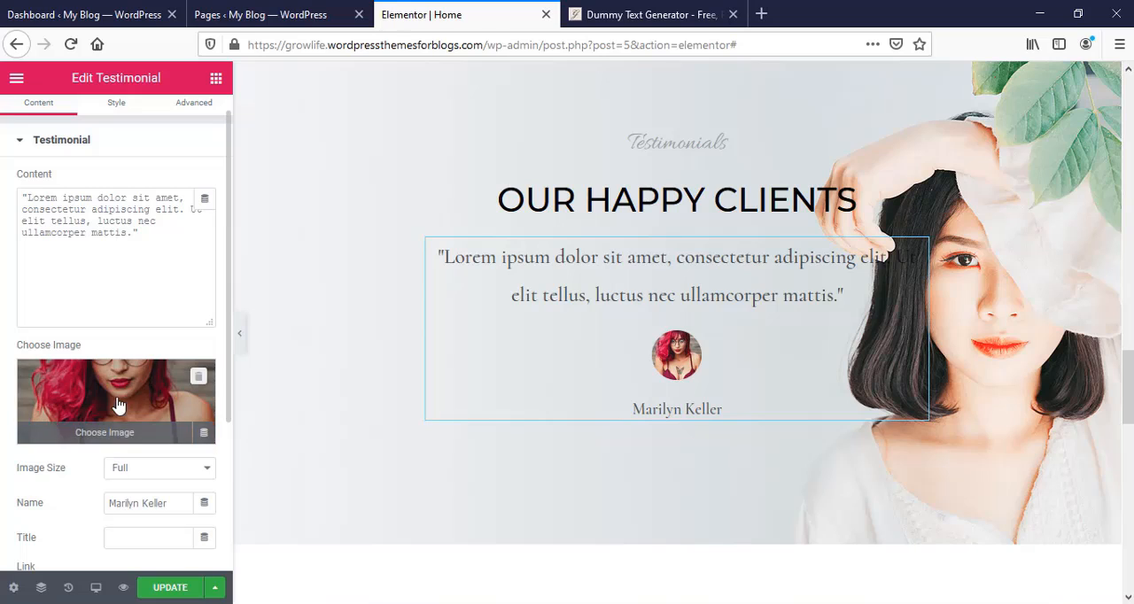
pyautogui.scroll(-1, 124, 442)
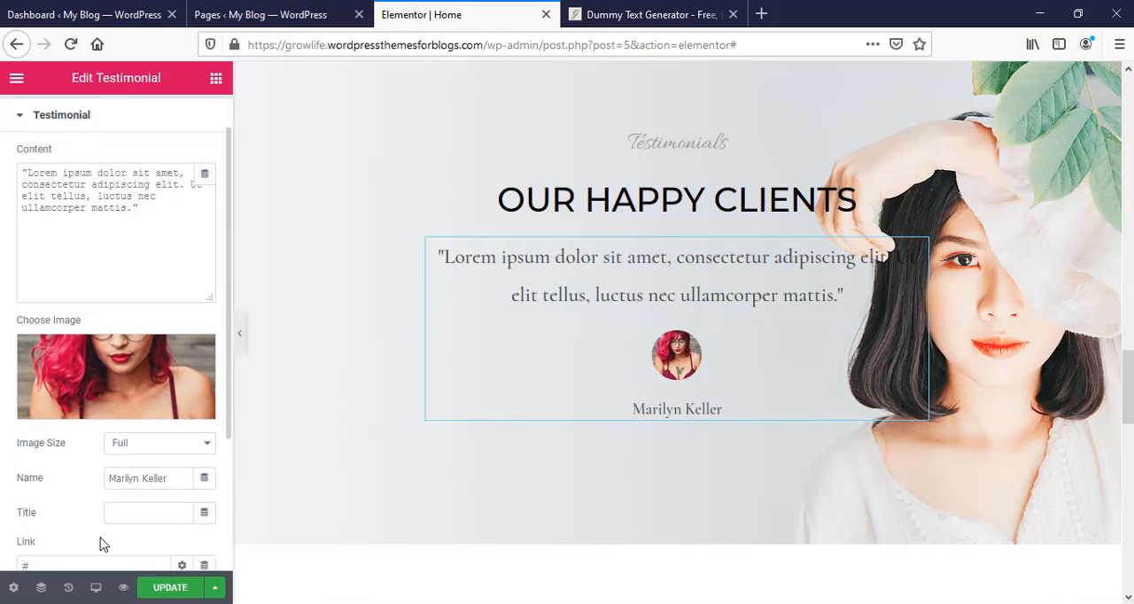
pyautogui.scroll(-1, 93, 527)
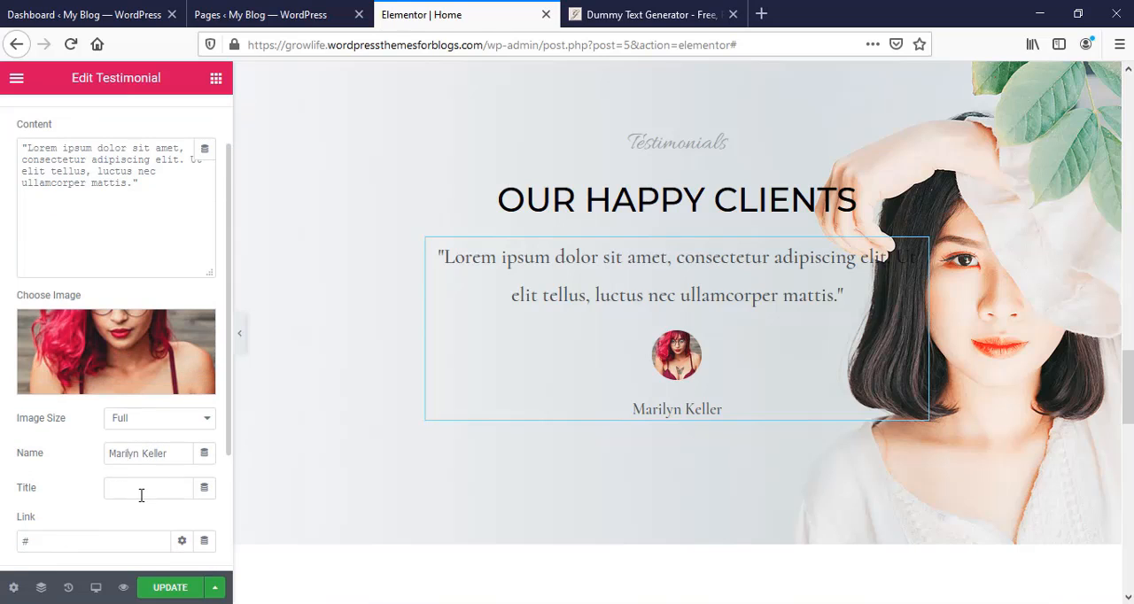
pyautogui.scroll(-1, 53, 515)
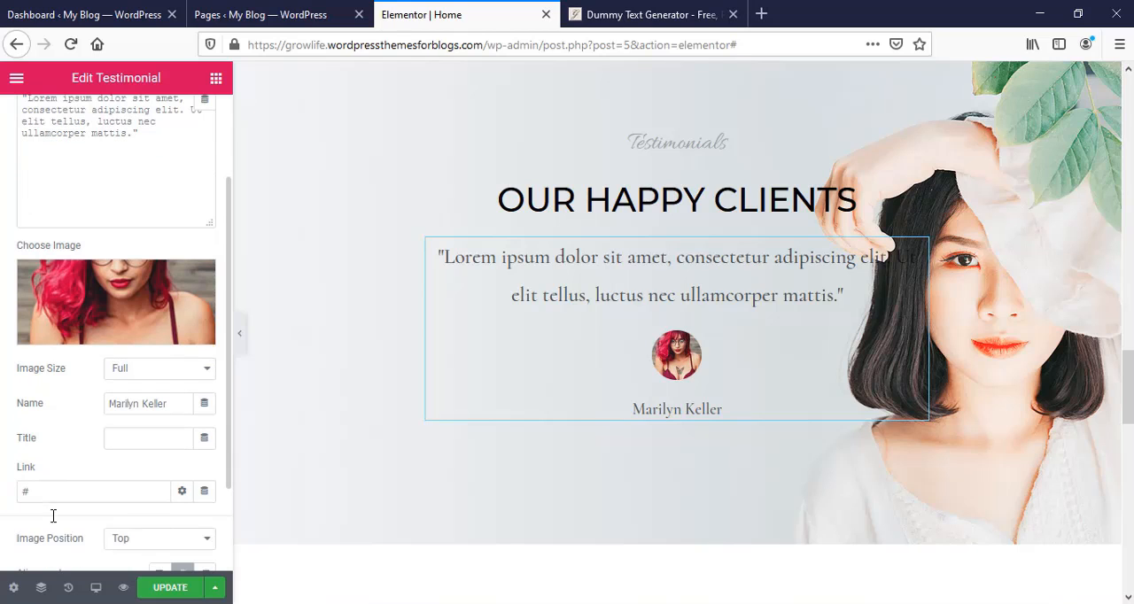
pyautogui.scroll(-2, 530, 462)
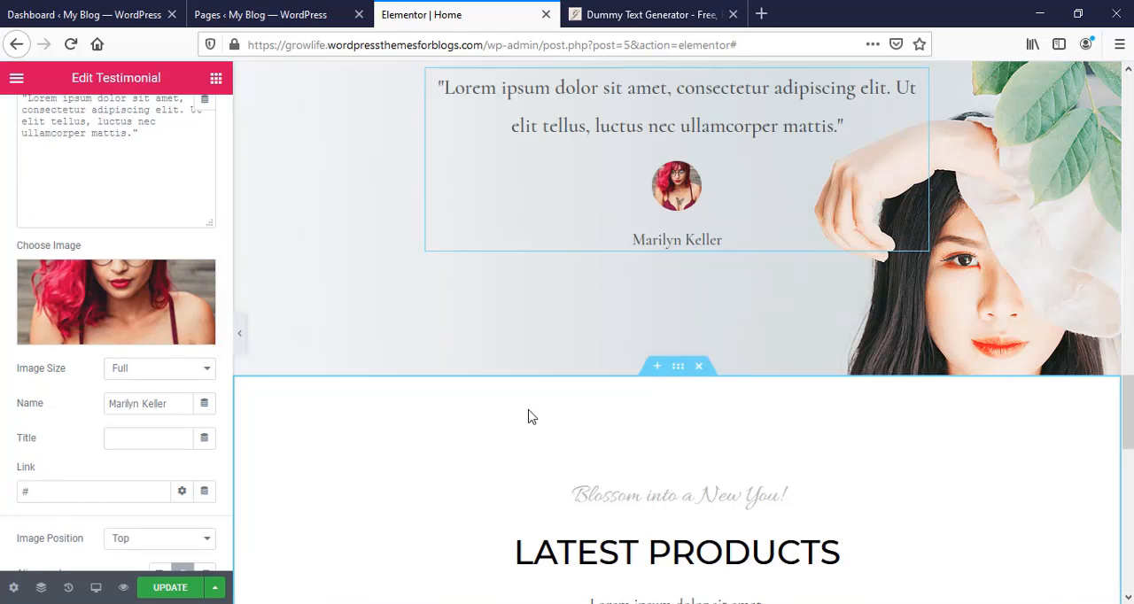
# - Delete the "Blossom into a New You!" heading above Latest Products
pyautogui.scroll(-3, 532, 377)
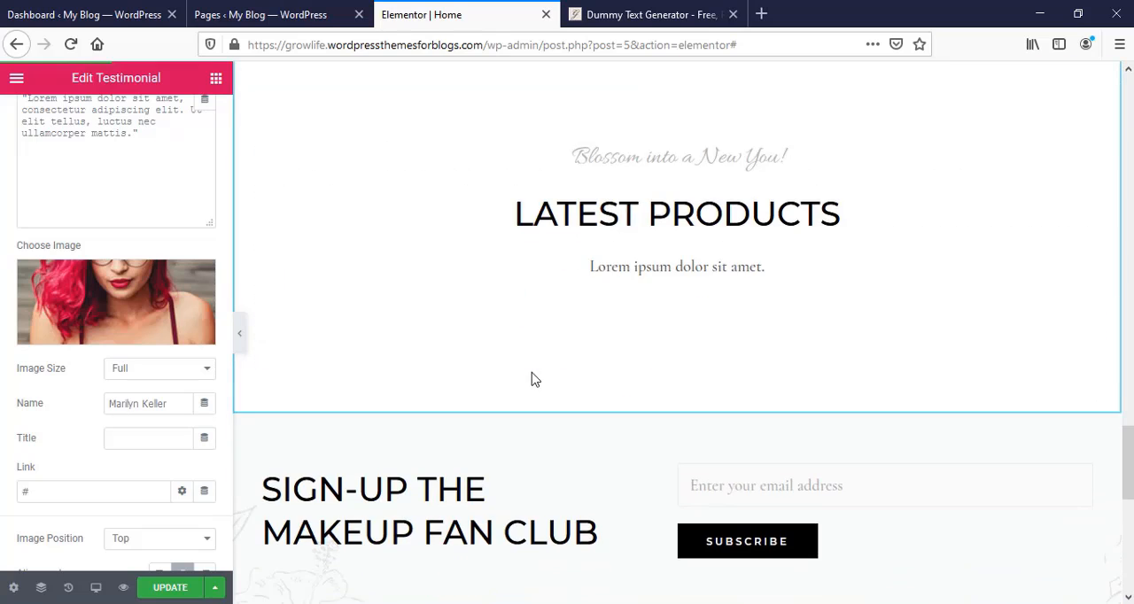
pyautogui.scroll(1, 532, 379)
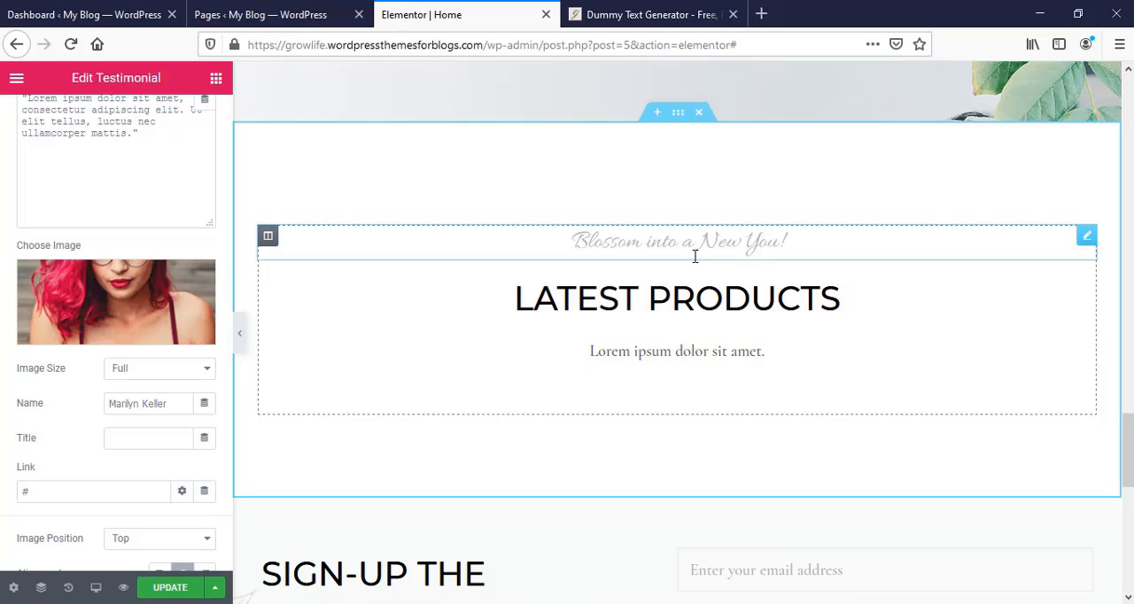
pyautogui.click(778, 246)
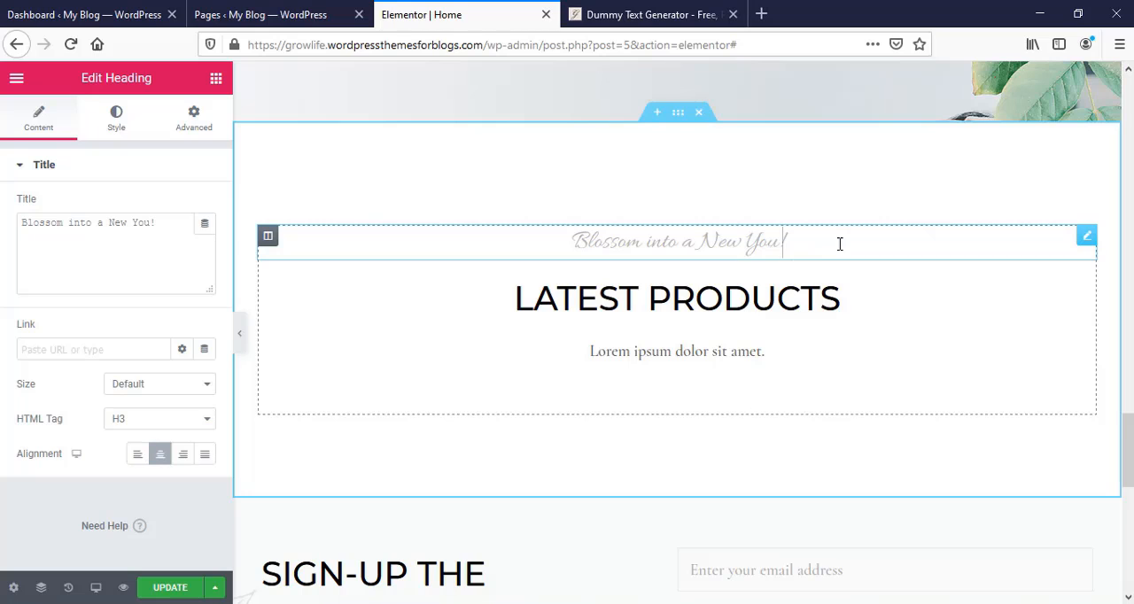
pyautogui.rightClick(1076, 245)
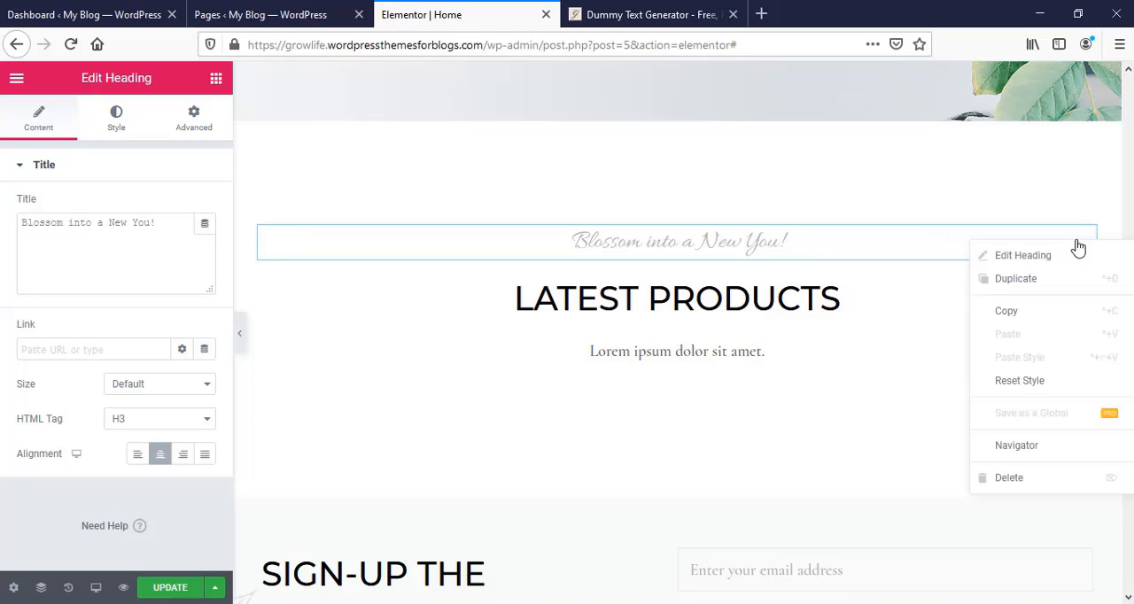
pyautogui.click(1005, 480)
# - Examine the title of the Makeup Fan Club sign-up heading and the shortcode of the subscribe form beside it
pyautogui.scroll(-3, 742, 460)
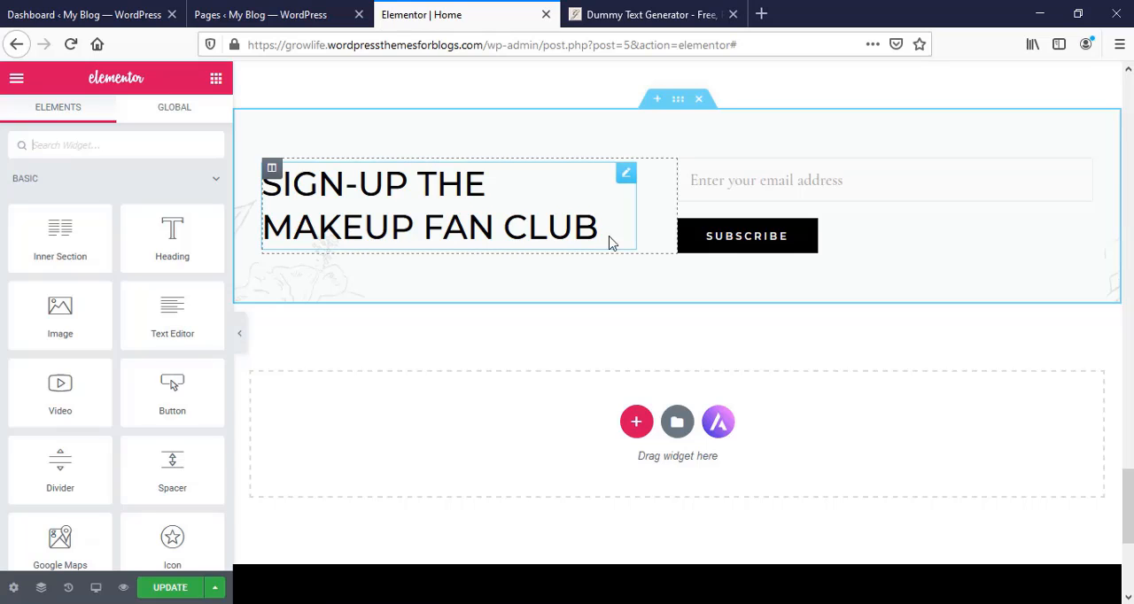
pyautogui.click(625, 173)
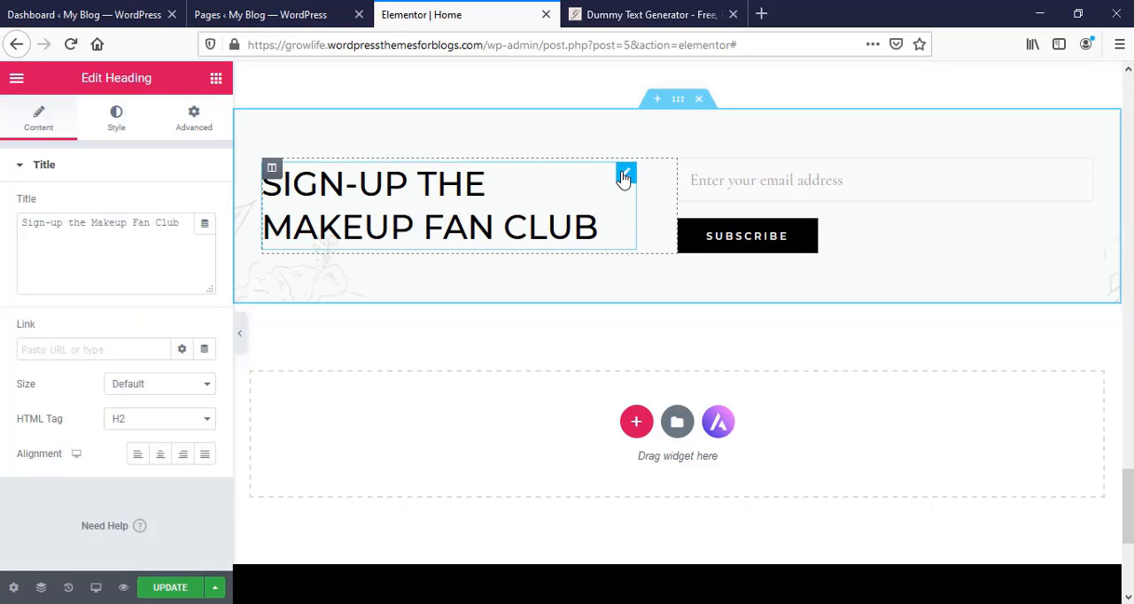
pyautogui.moveTo(23, 222); pyautogui.dragTo(63, 222)
pyautogui.moveTo(160, 222); pyautogui.dragTo(174, 221)
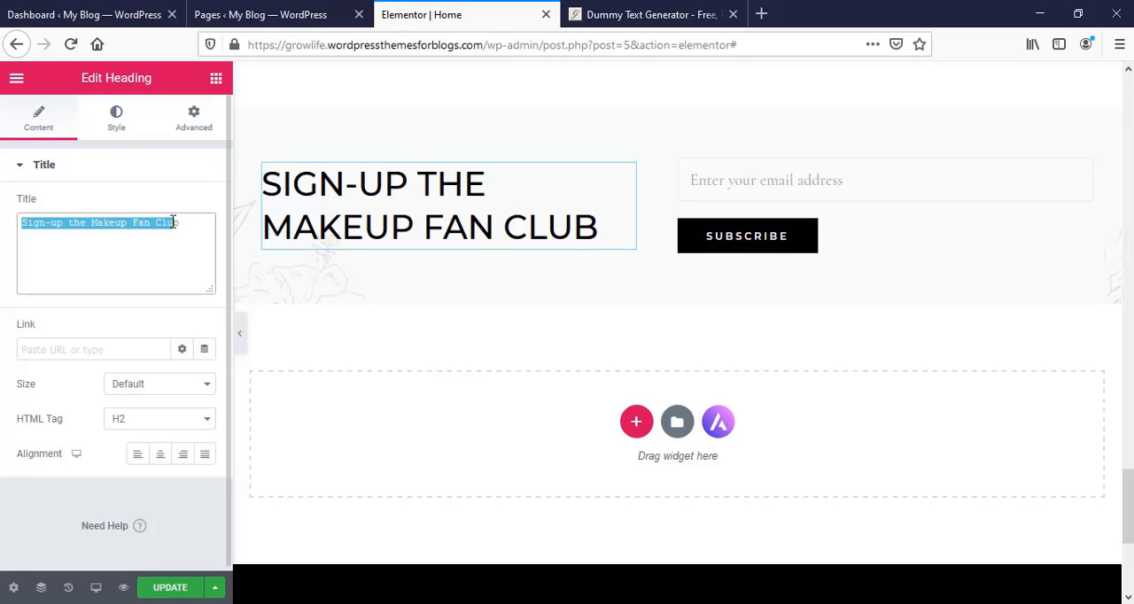
pyautogui.click(143, 241)
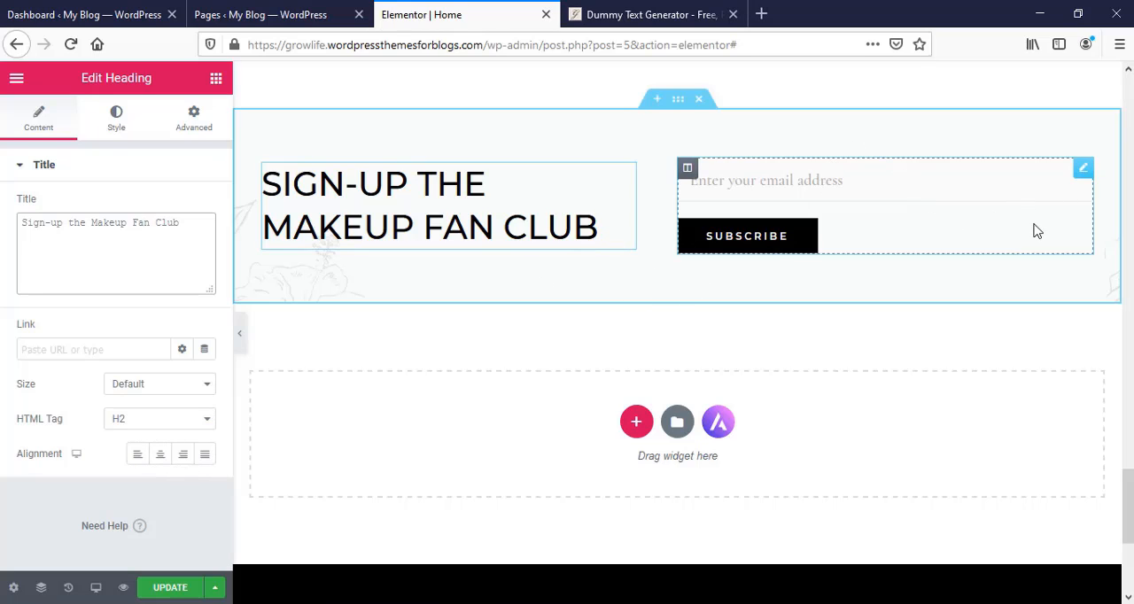
pyautogui.click(1084, 171)
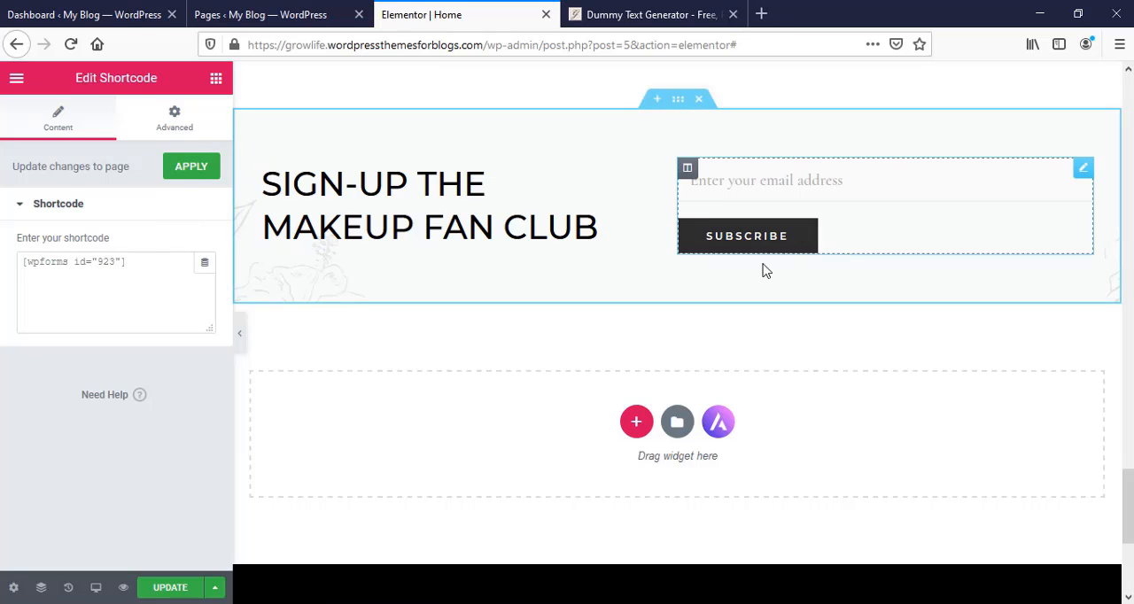
# - Review the Home page from the footer back up to the hero section and check the list of site pages
pyautogui.scroll(-3, 496, 313)
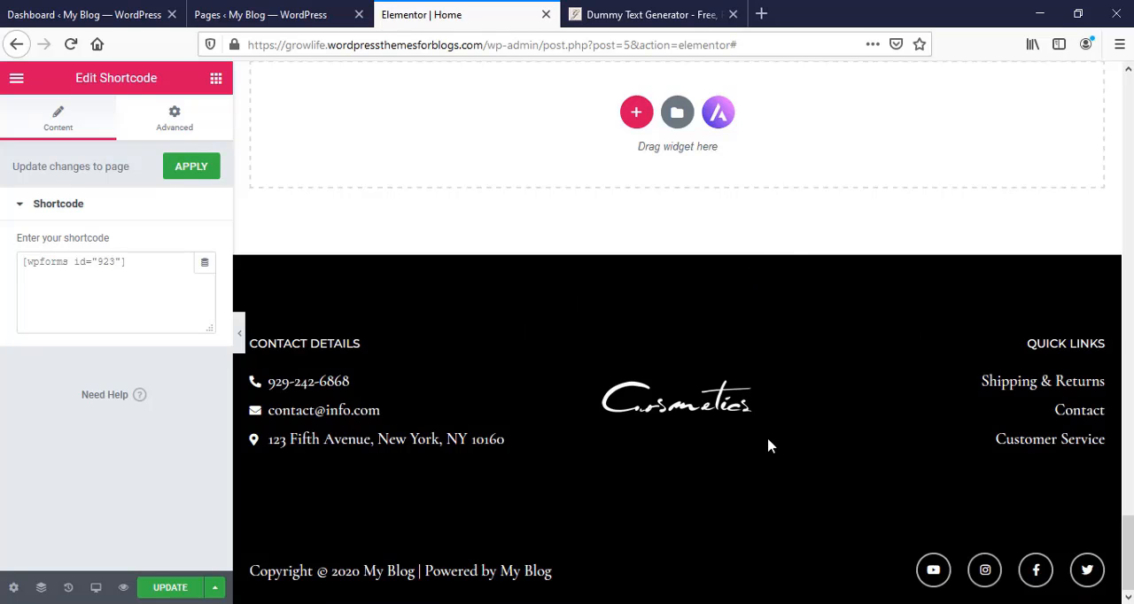
pyautogui.scroll(8, 769, 445)
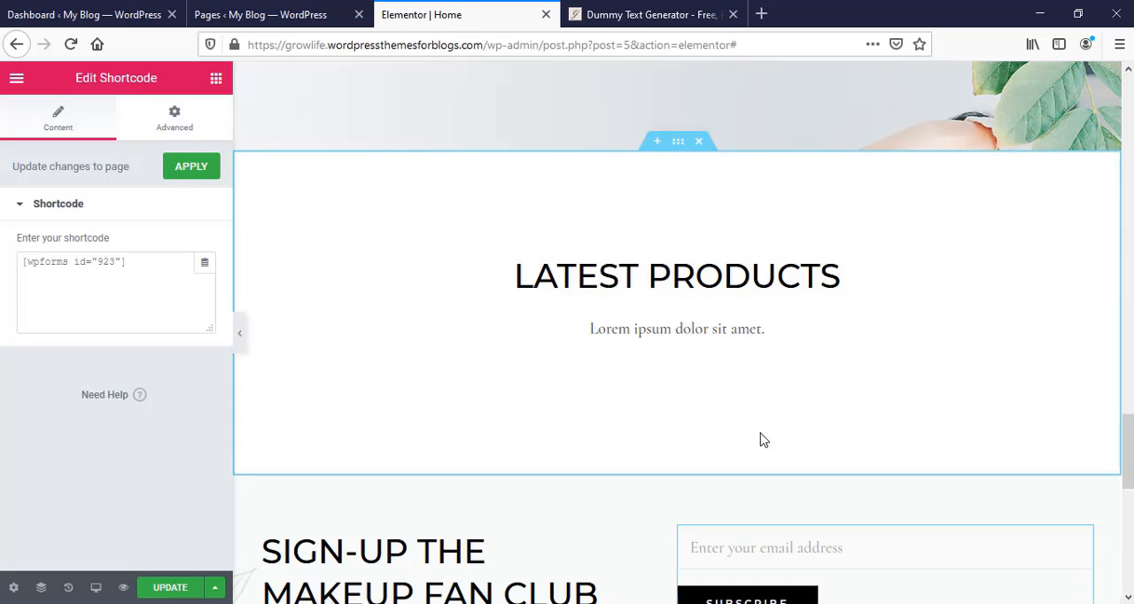
pyautogui.scroll(8, 763, 440)
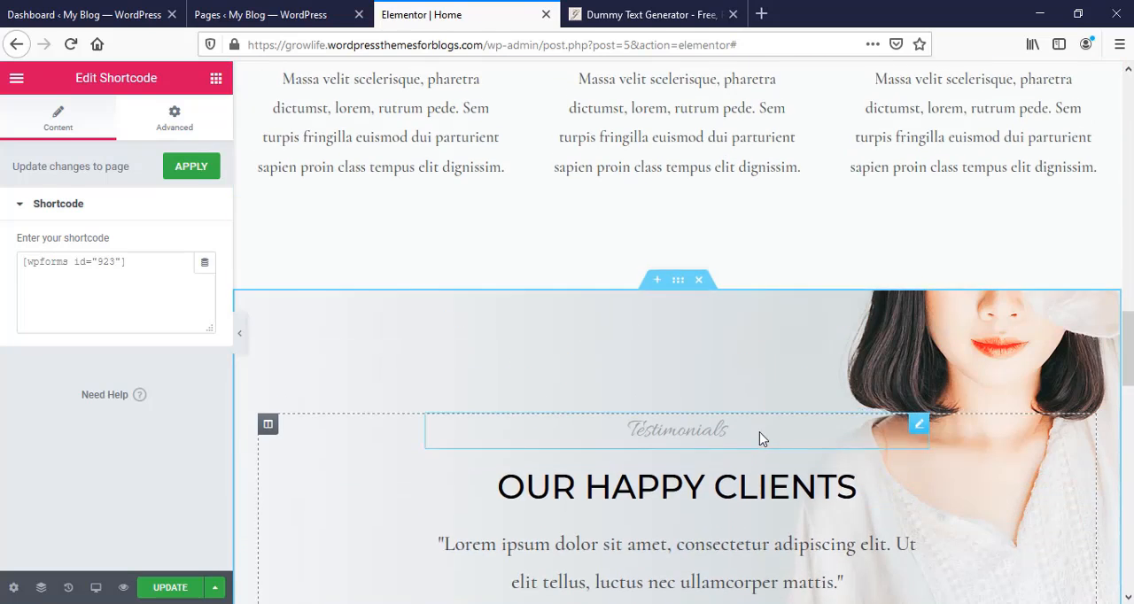
pyautogui.scroll(10, 759, 438)
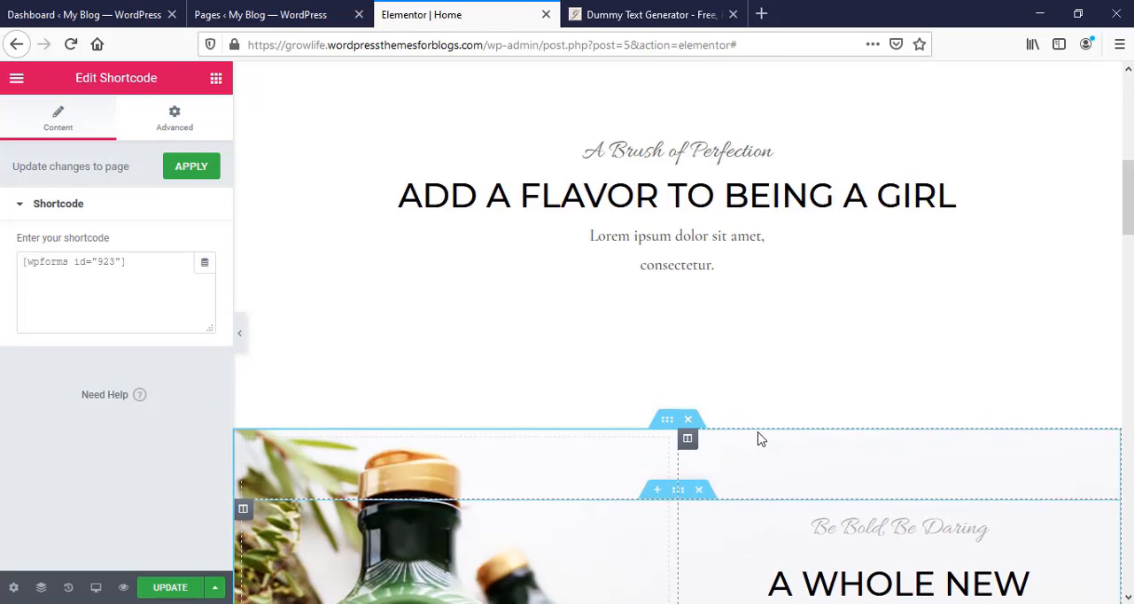
pyautogui.scroll(10, 758, 433)
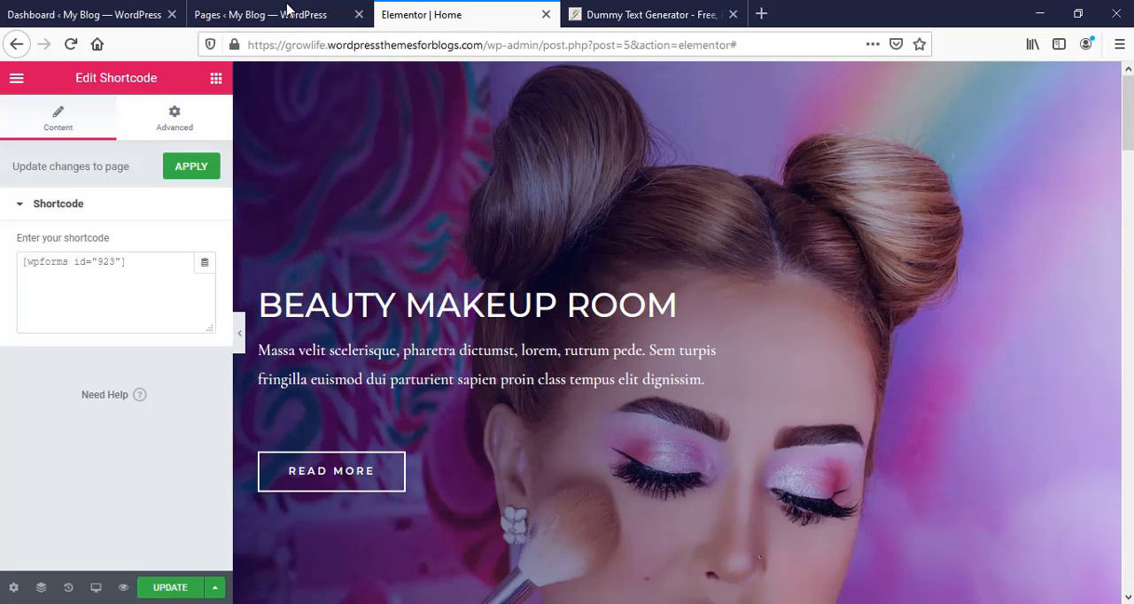
pyautogui.click(265, 15)
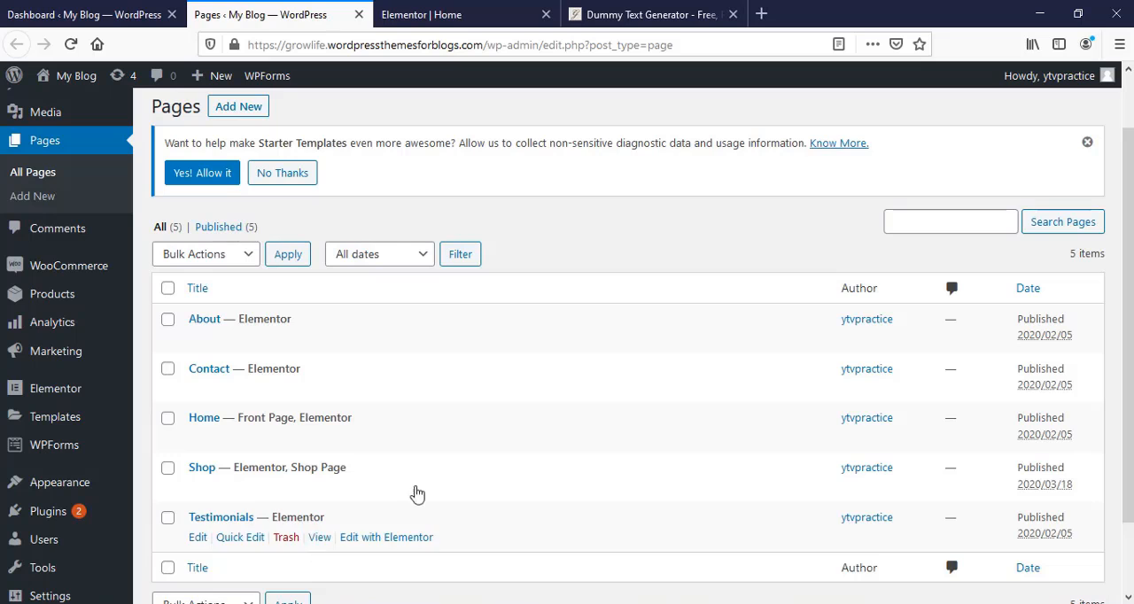
pyautogui.hotkey('ctrl', 'Tab')
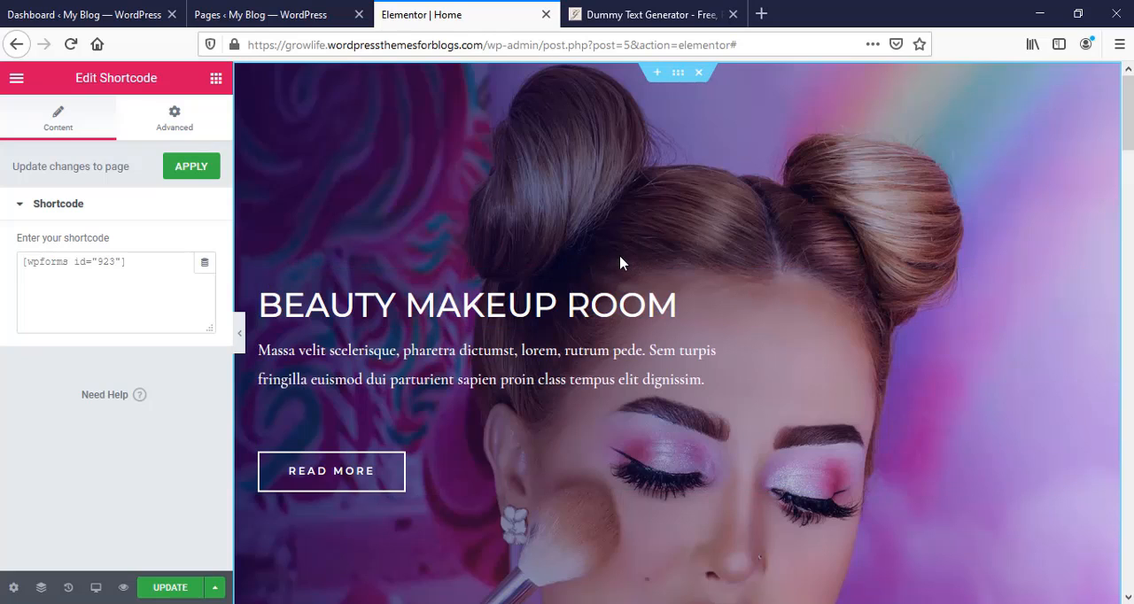
# - Open the theme Customizer from the WordPress dashboard and look through its list of sections
pyautogui.click(85, 14)
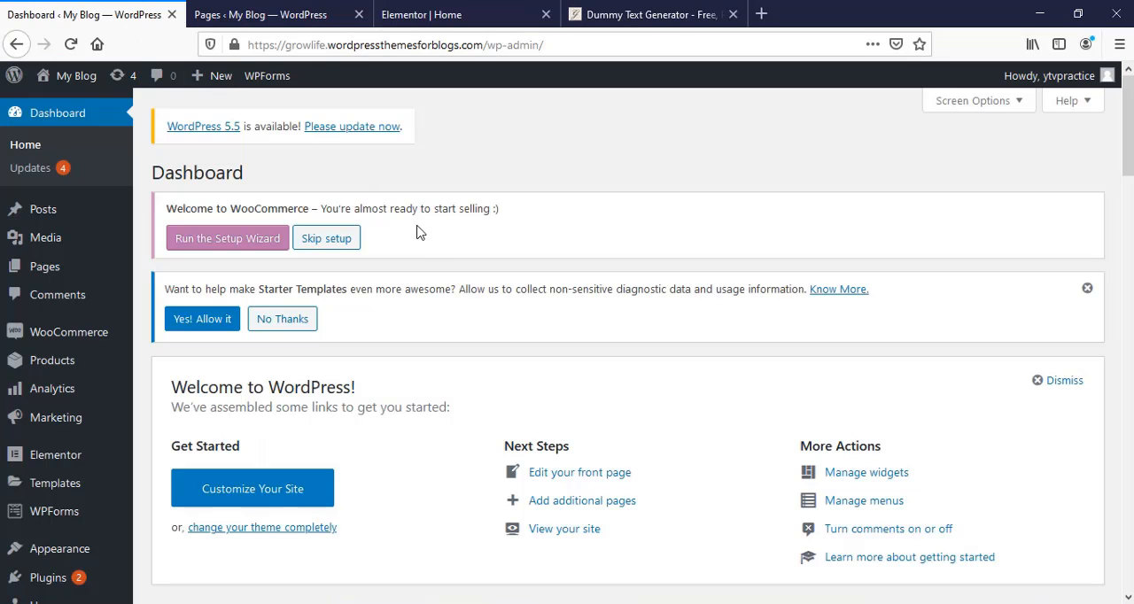
pyautogui.moveTo(80, 555)
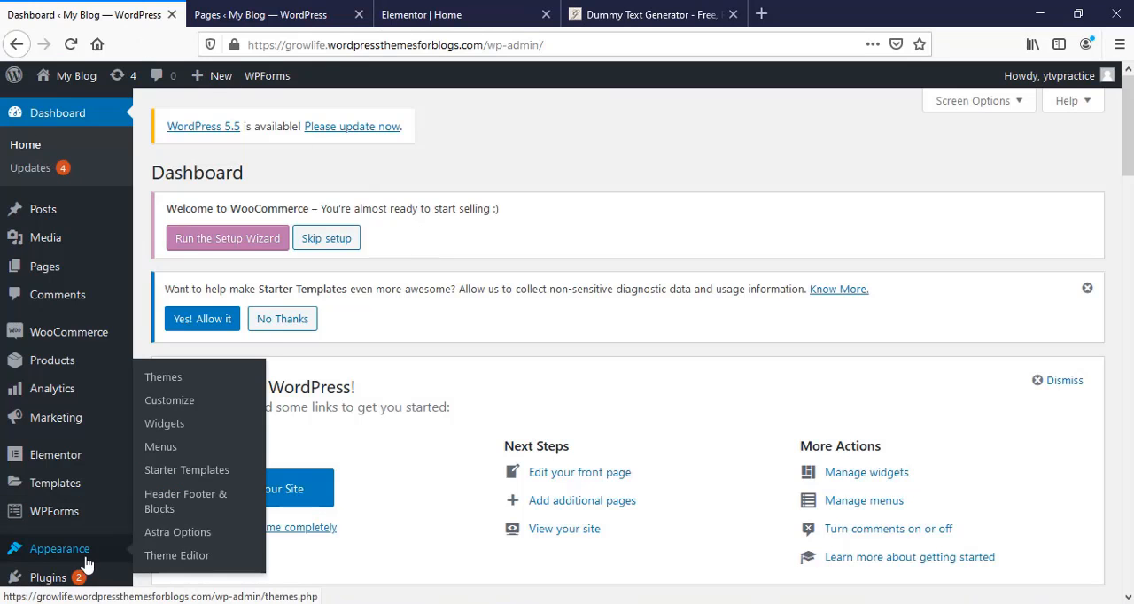
pyautogui.click(169, 403)
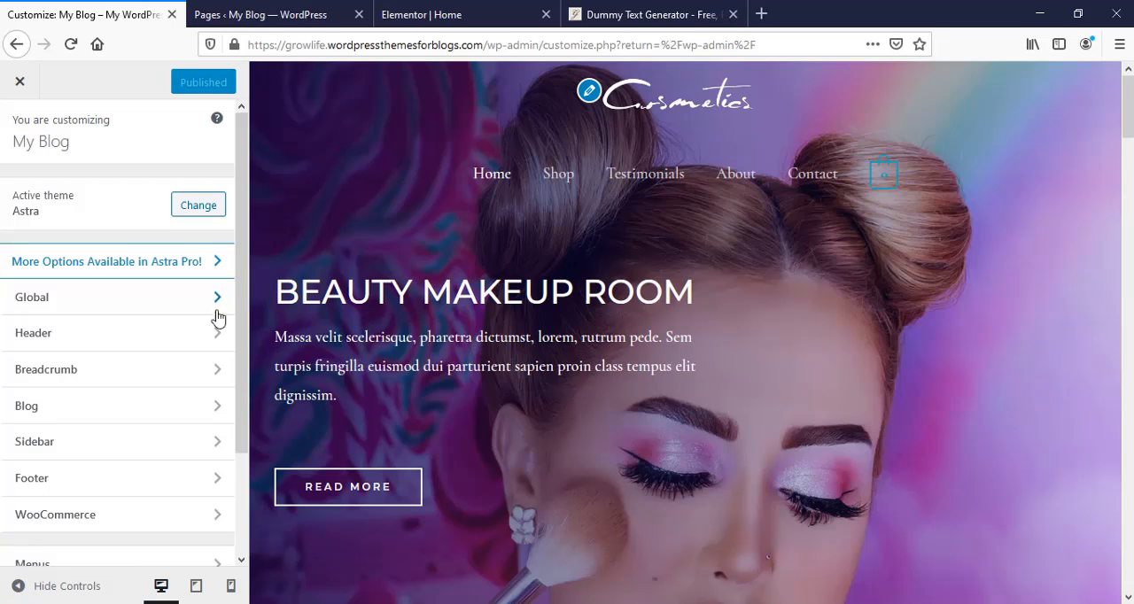
pyautogui.scroll(-3, 192, 370)
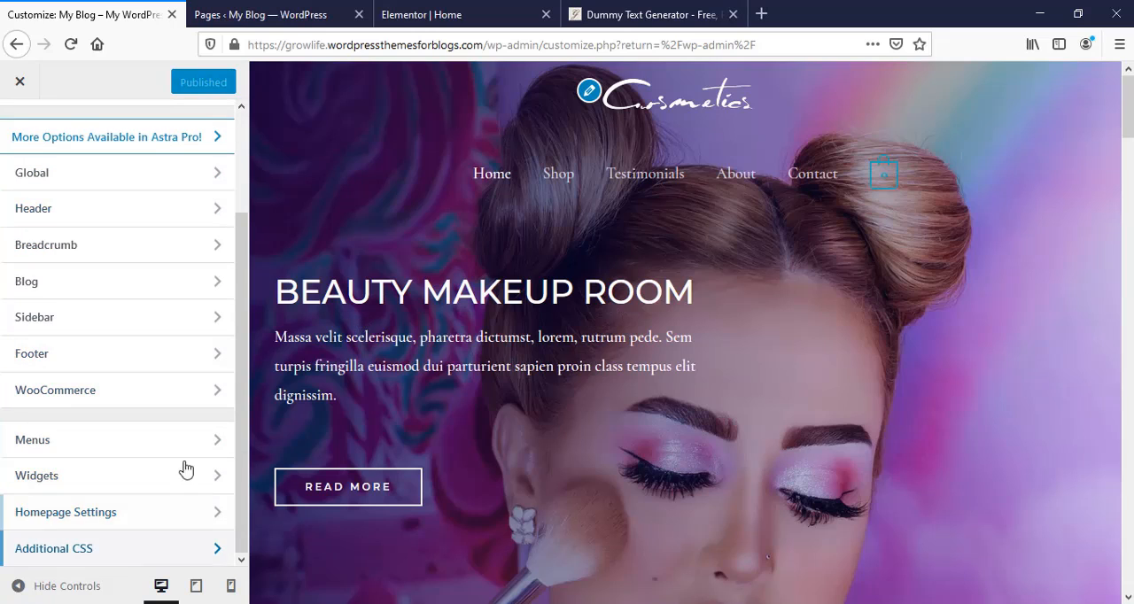
pyautogui.scroll(3, 134, 405)
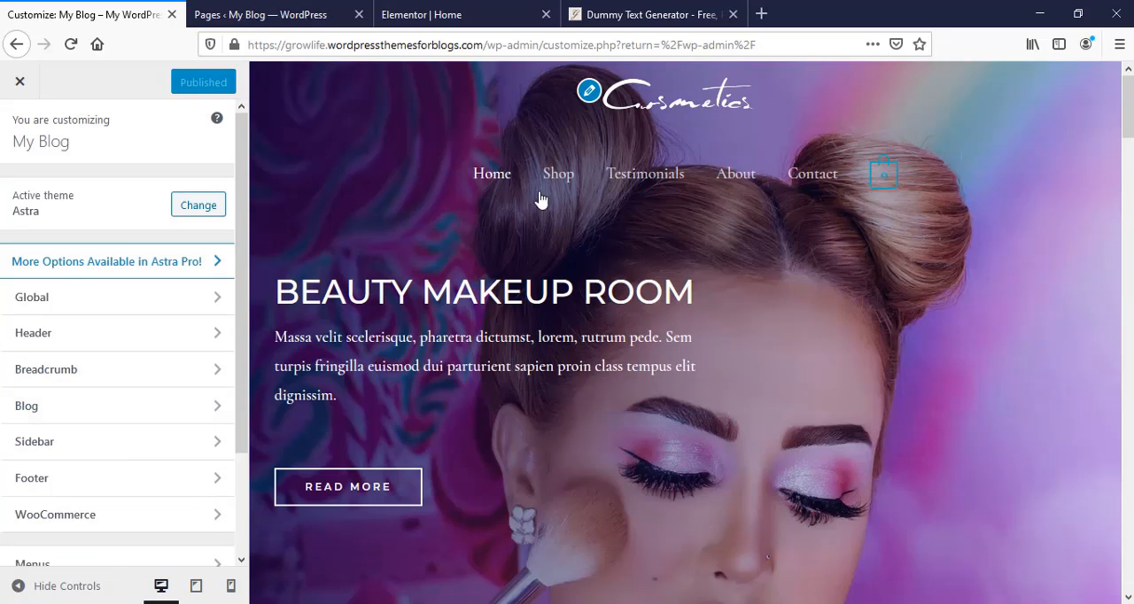
# - Examine the Transparent Header's logo, logo width, bottom border and colour settings, and return to the Customizer's main list
pyautogui.click(588, 91)
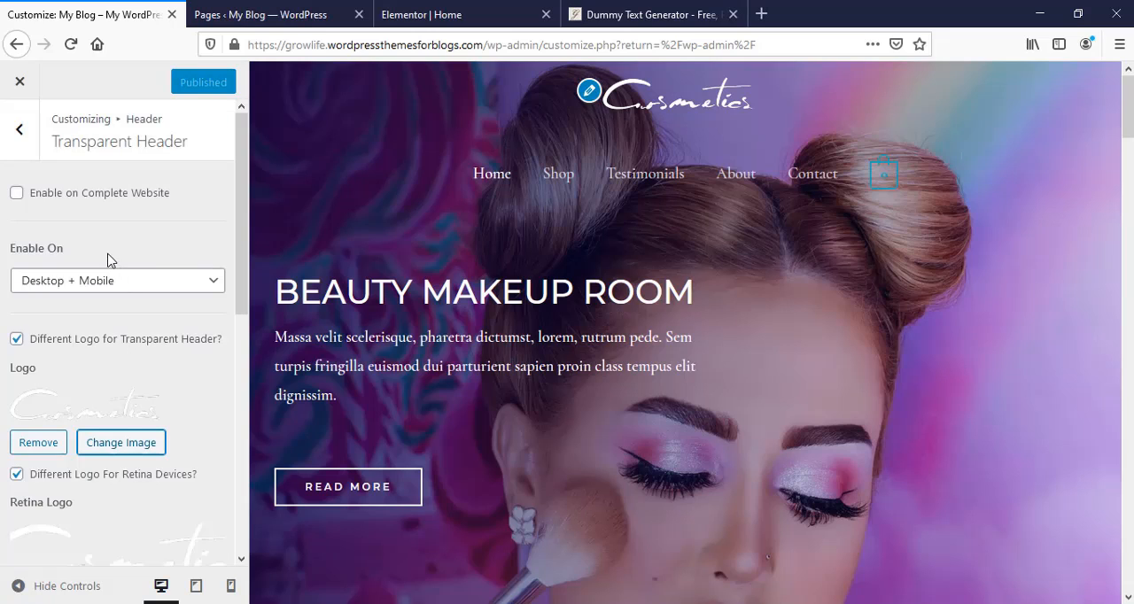
pyautogui.scroll(-3, 96, 395)
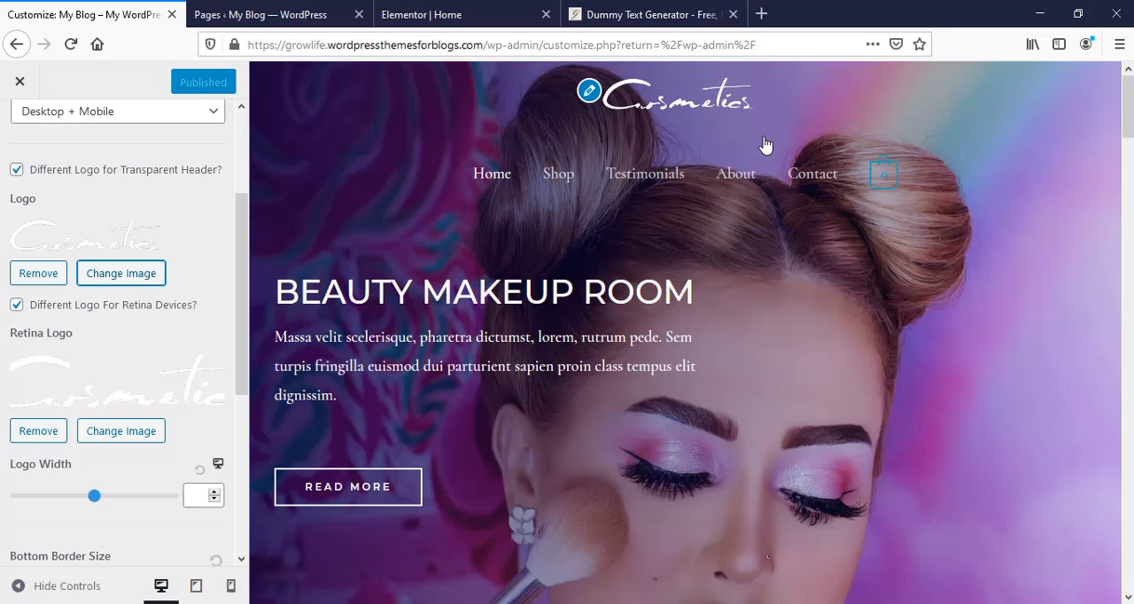
pyautogui.scroll(-5, 129, 355)
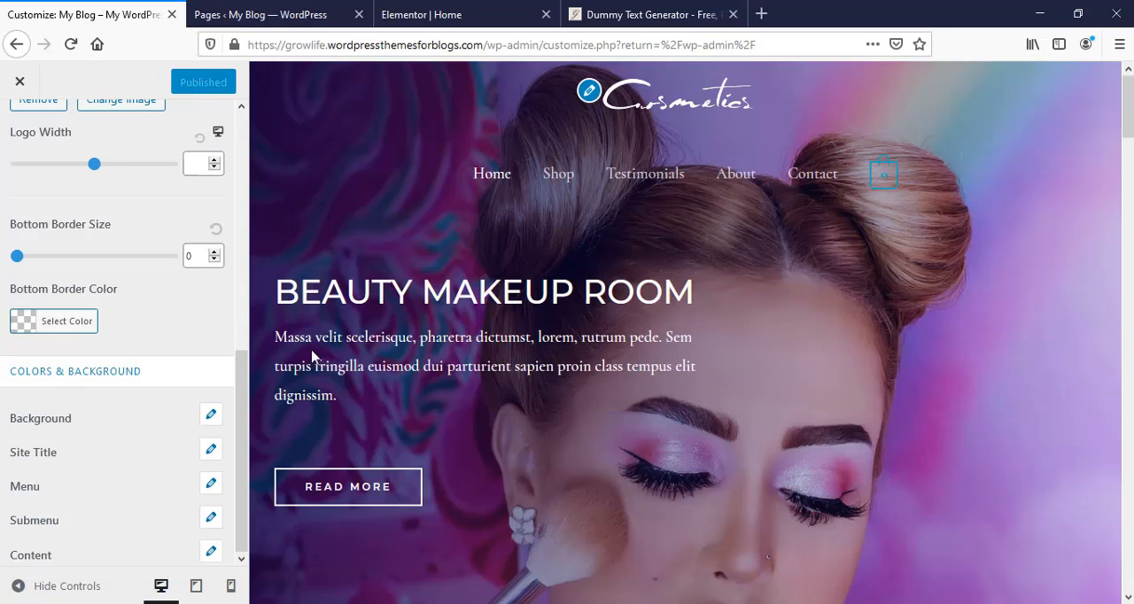
pyautogui.scroll(8, 202, 328)
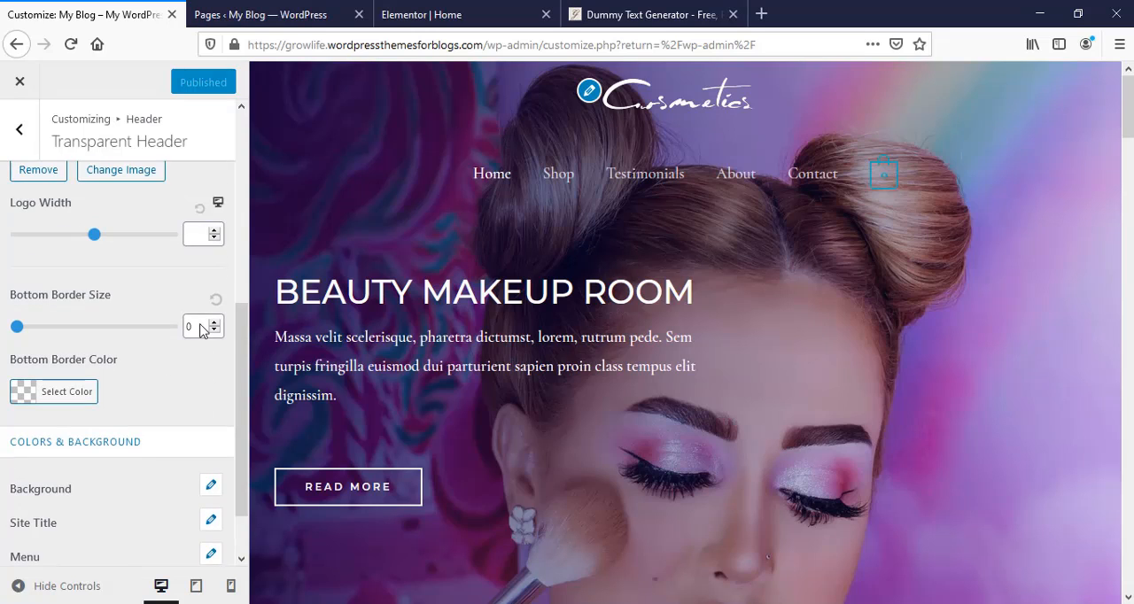
pyautogui.click(20, 133)
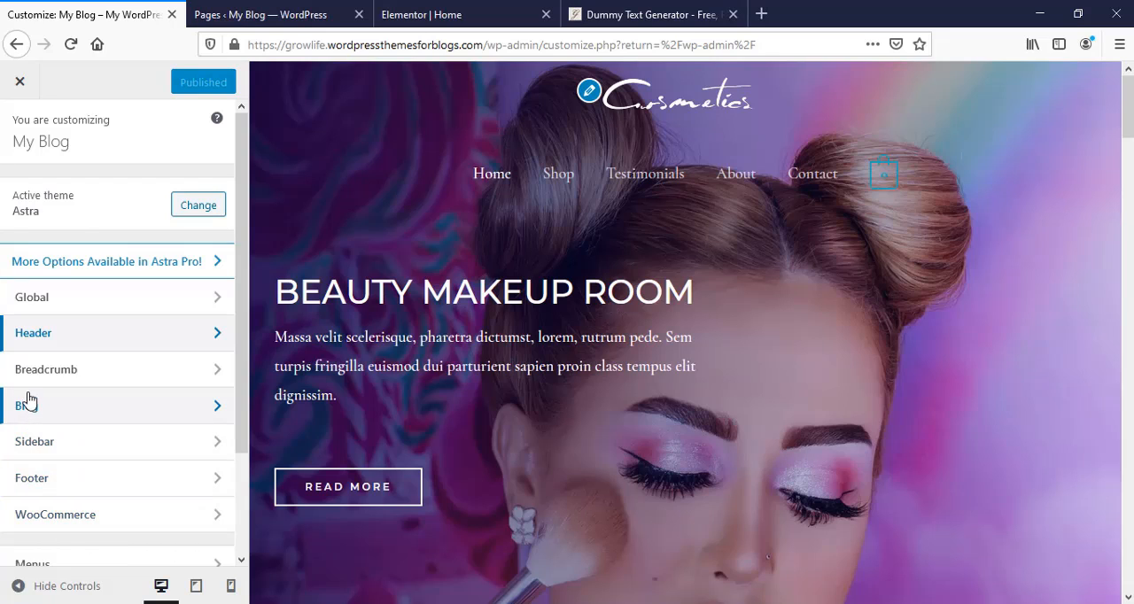
# - View the site footer at the end of the Home page preview in the Customizer
pyautogui.scroll(-3, 110, 523)
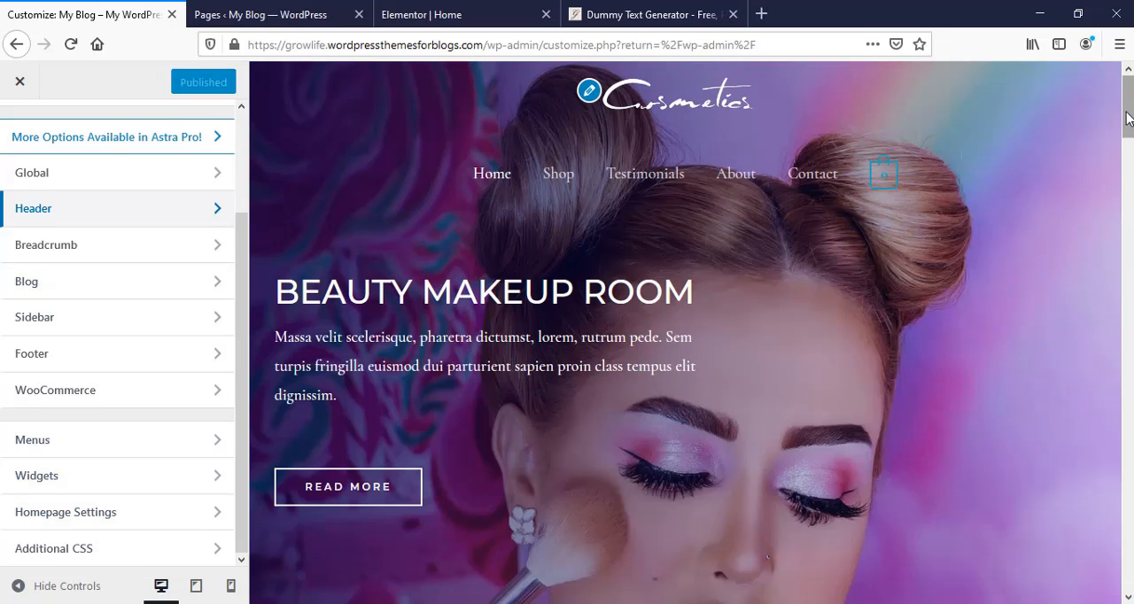
pyautogui.moveTo(1127, 119); pyautogui.dragTo(1128, 571)
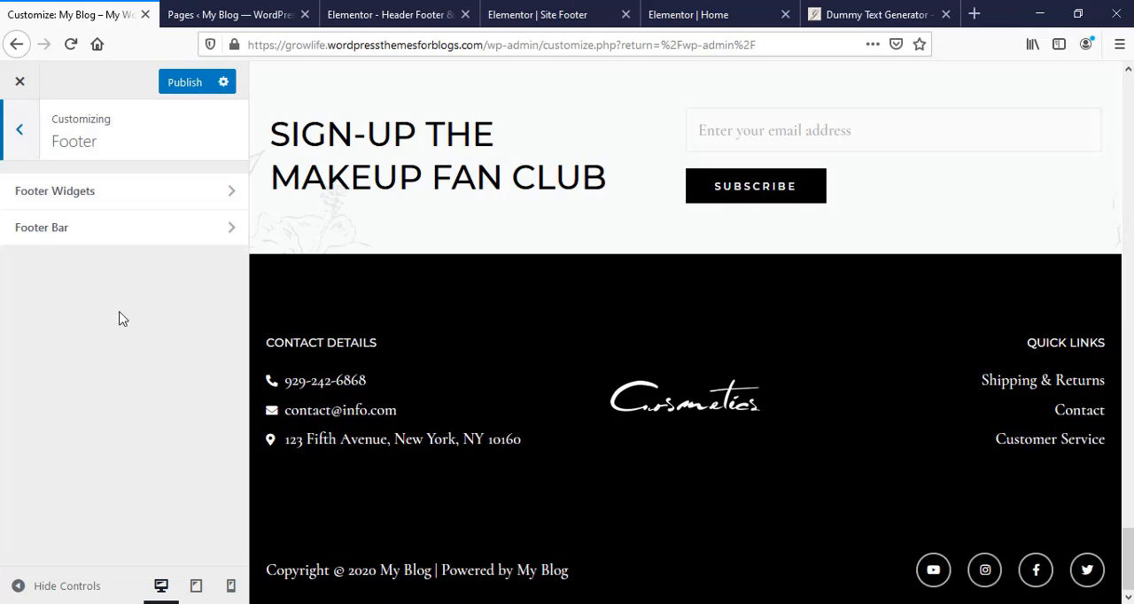
# - Examine the Footer Bar's section, width, border size and colour settings in the Customizer
pyautogui.click(124, 232)
pyautogui.scroll(-5, 125, 503)
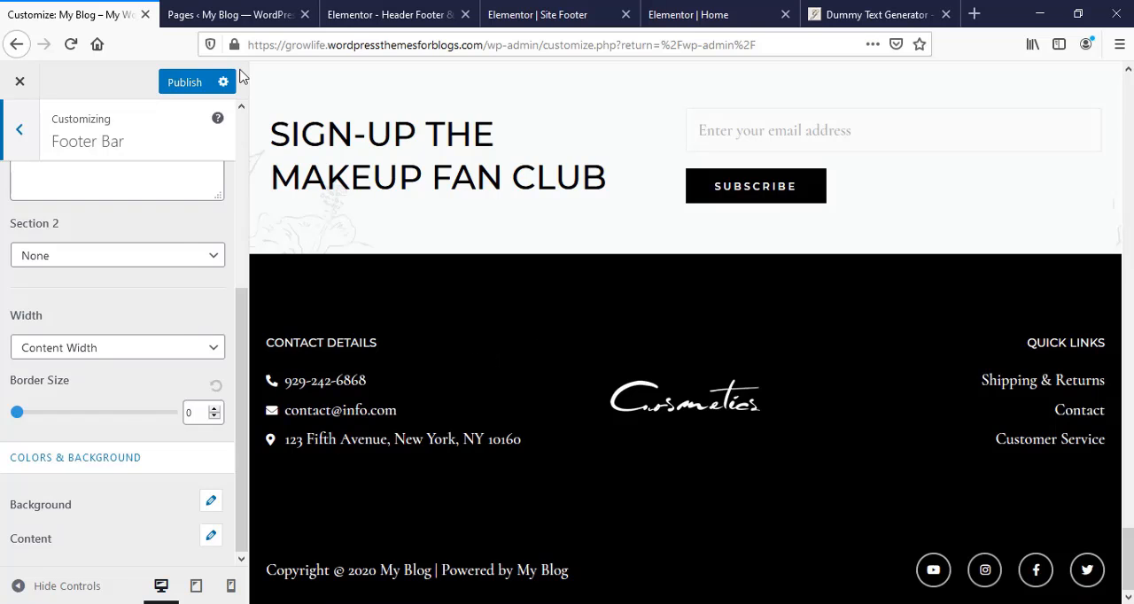
# - Open the Site Footer template from the WordPress Header Footer & Blocks list for editing with Elementor
pyautogui.scroll(-1, 434, 337)
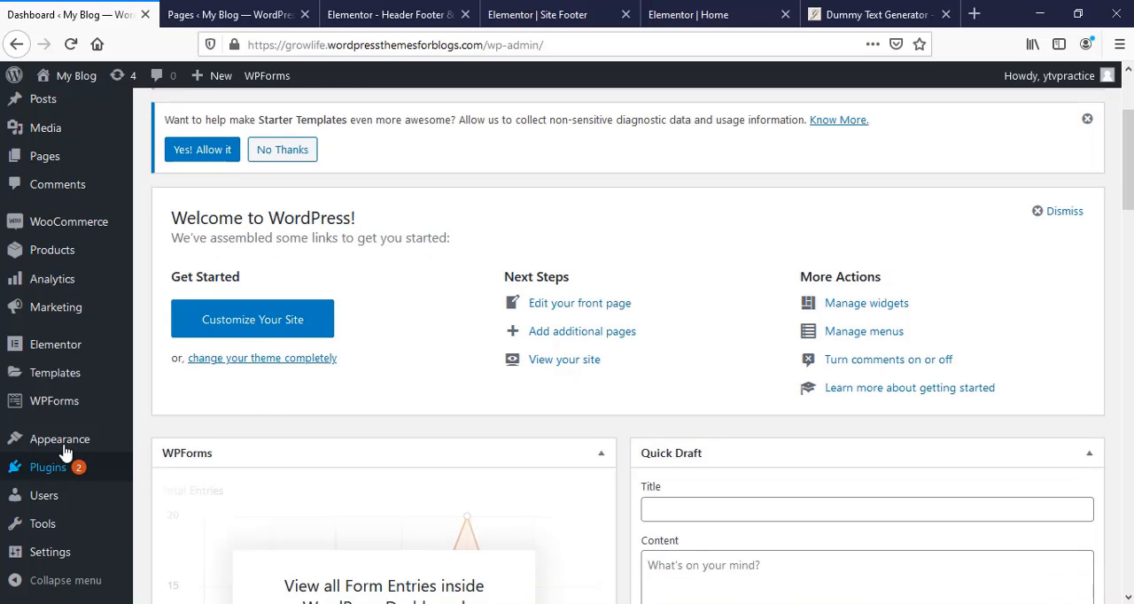
pyautogui.moveTo(63, 447)
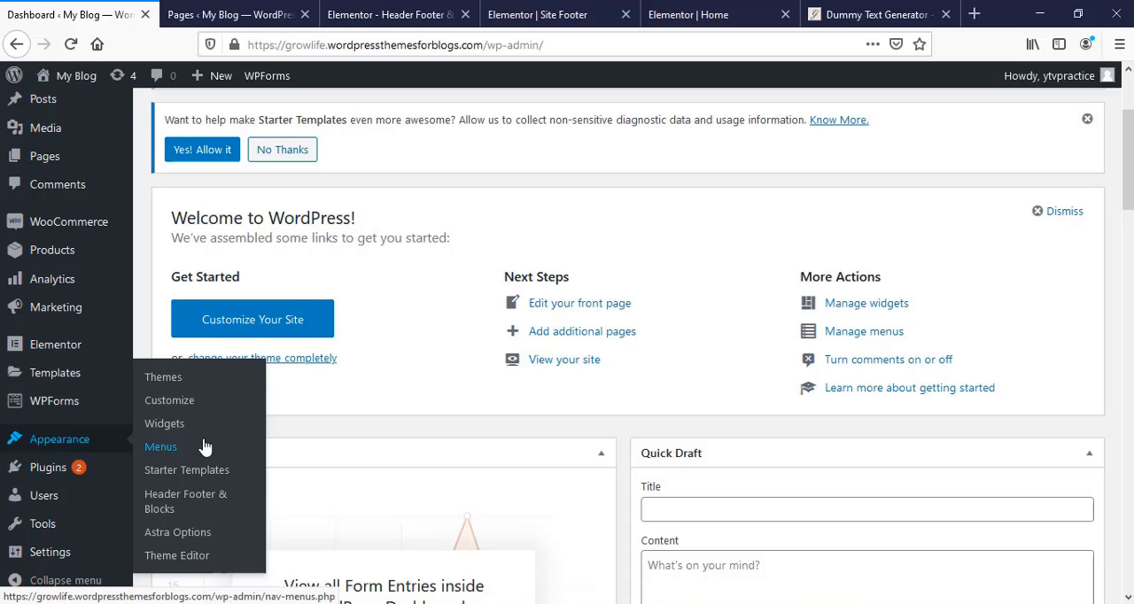
pyautogui.click(169, 509)
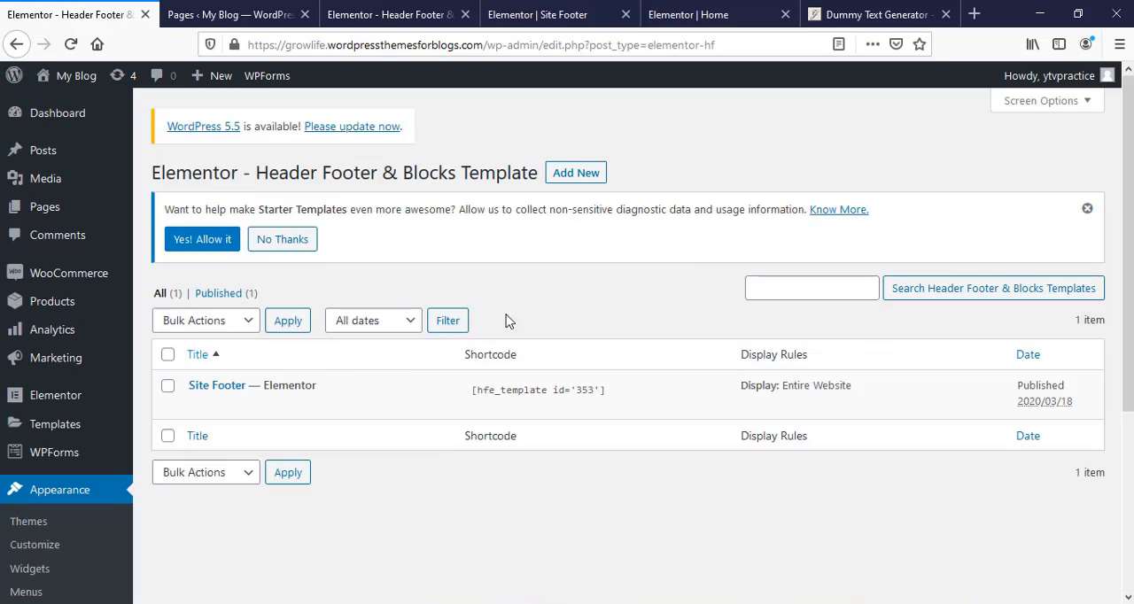
pyautogui.moveTo(266, 403)
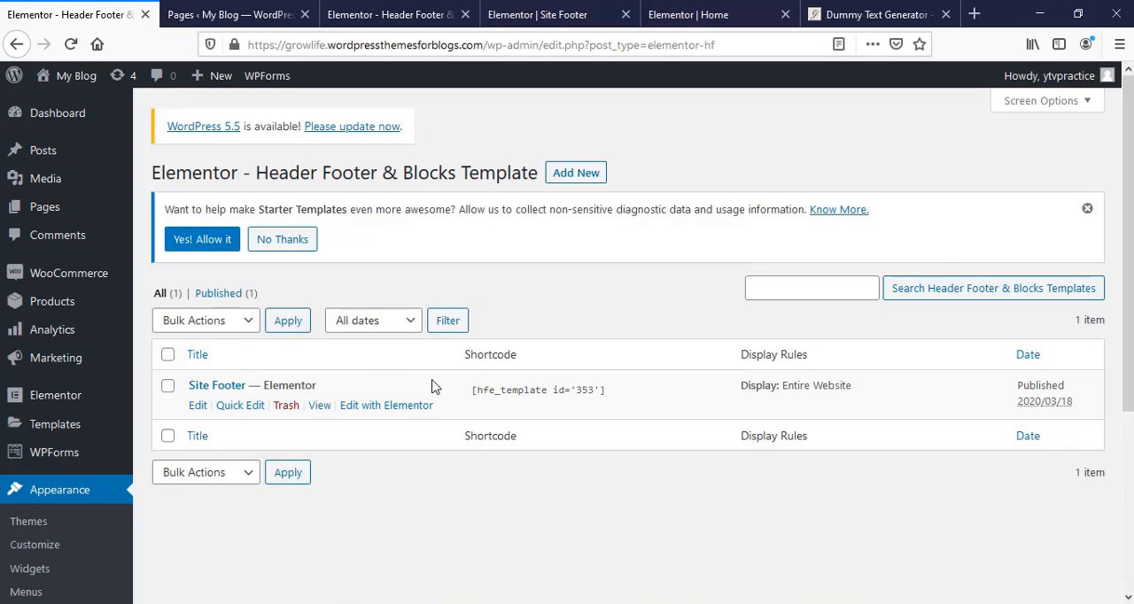
pyautogui.click(405, 407)
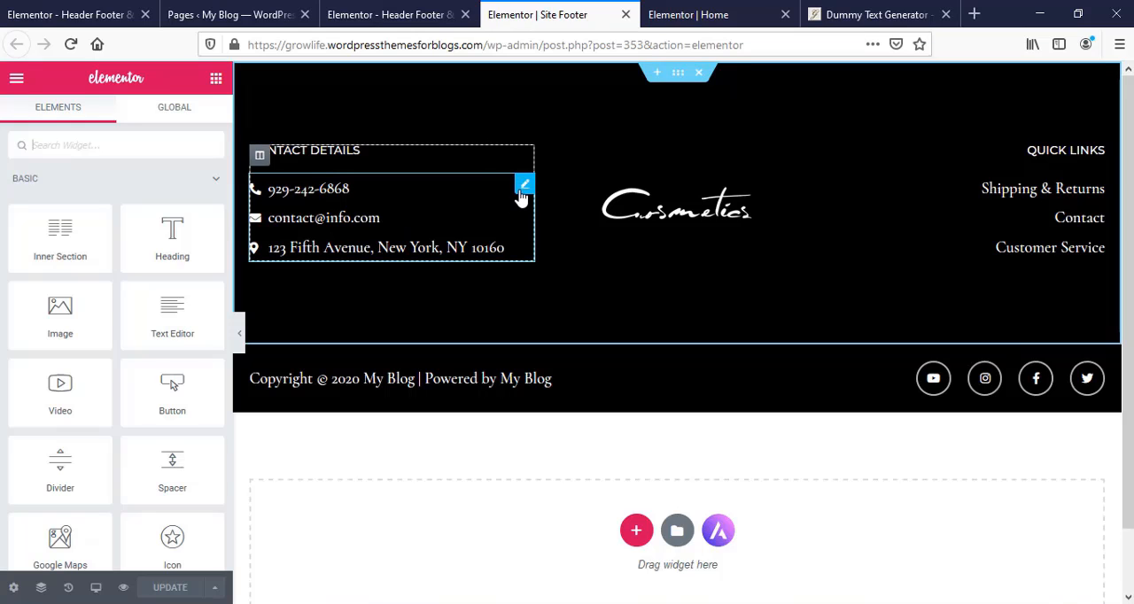
# - Replace the phone entry in the footer's Contact Details list with the store's own phone number
pyautogui.click(523, 188)
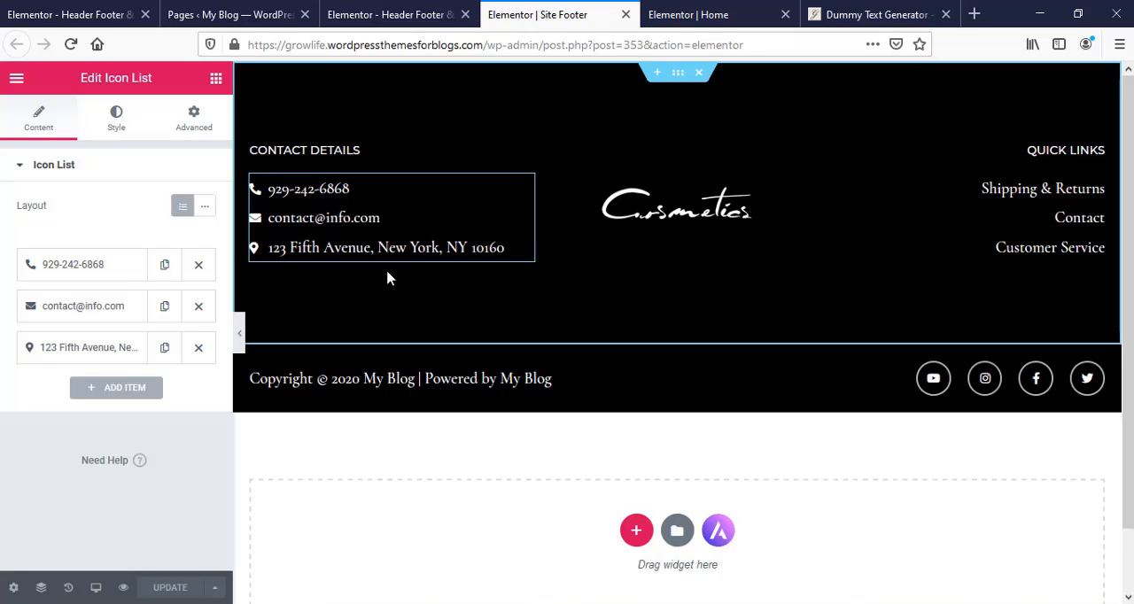
pyautogui.click(31, 266)
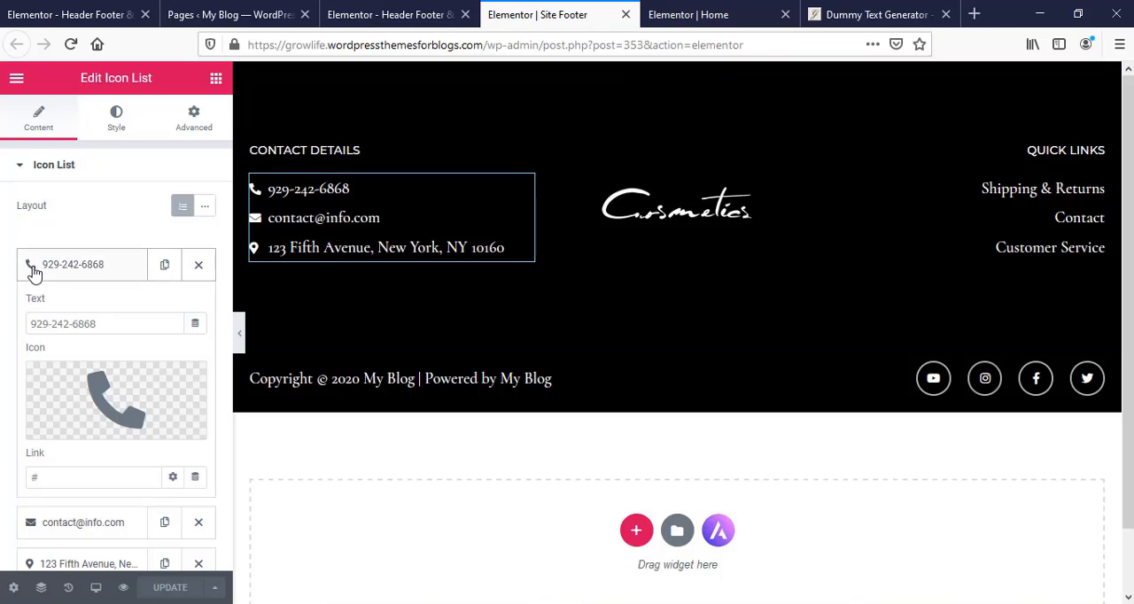
pyautogui.click(114, 324)
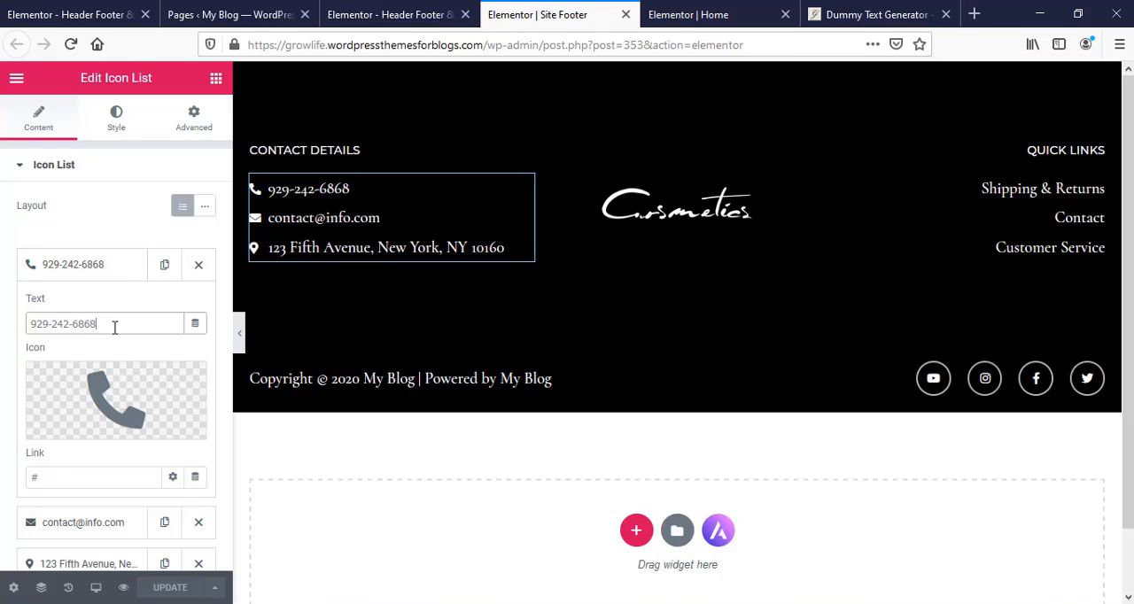
pyautogui.hotkey('ctrl', 'a')
pyautogui.write('0987654321')
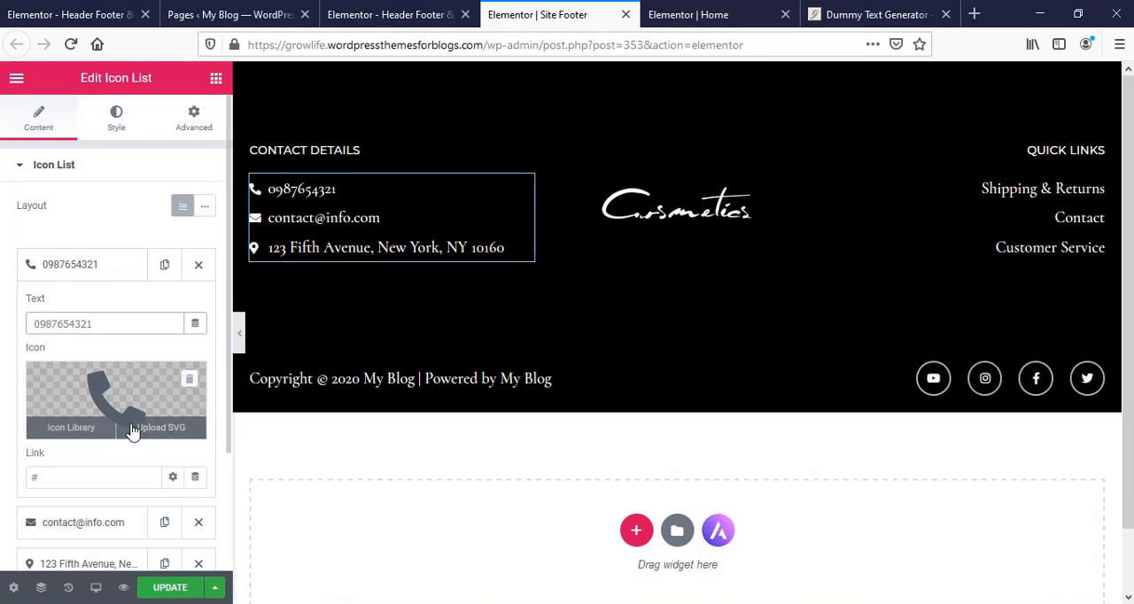
pyautogui.scroll(-1, 105, 403)
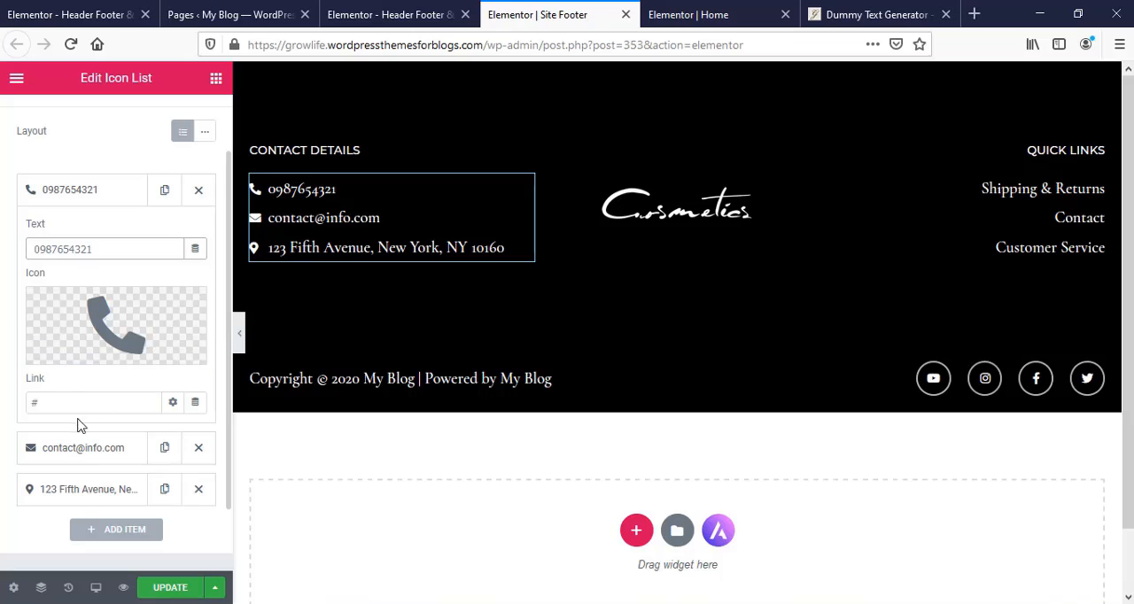
pyautogui.click(87, 198)
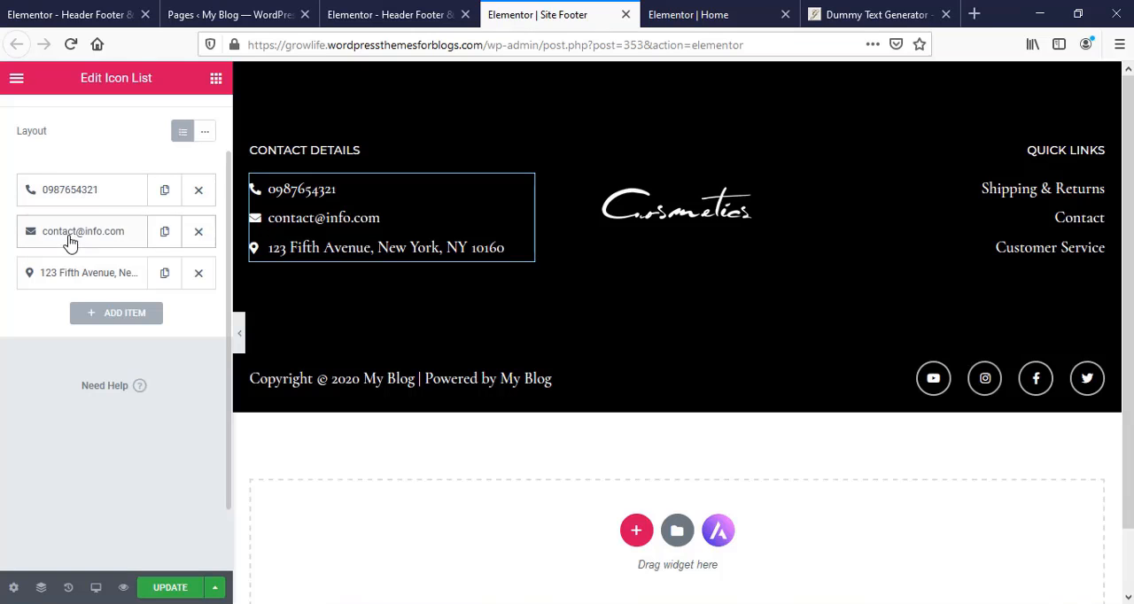
# - Check the text, icon and link settings of the e-mail and address entries in the Contact Details list
pyautogui.click(69, 234)
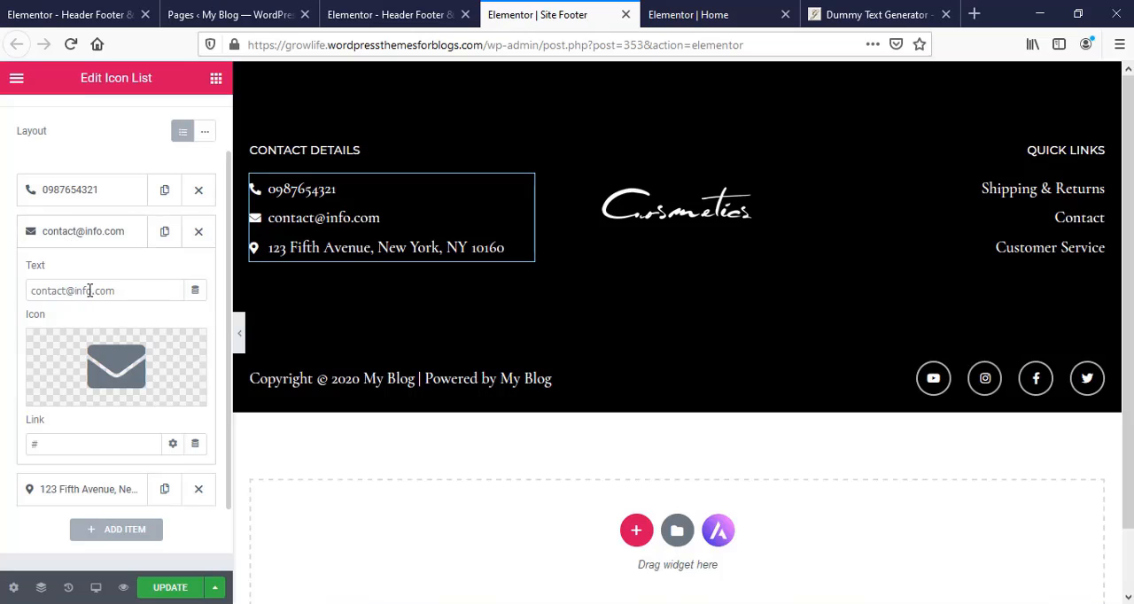
pyautogui.scroll(-1, 107, 355)
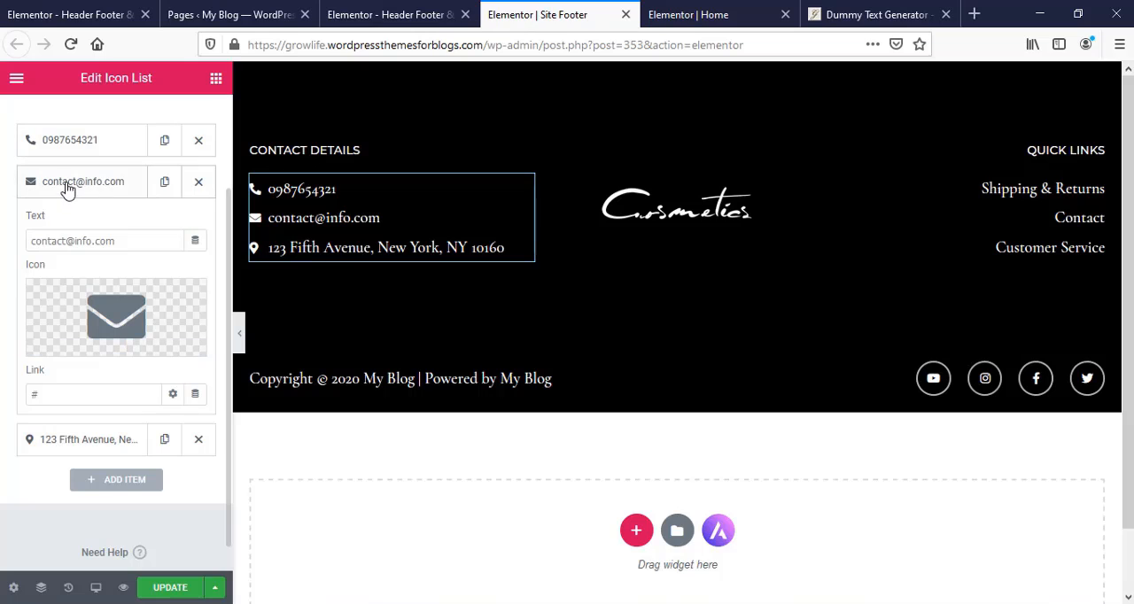
pyautogui.click(66, 188)
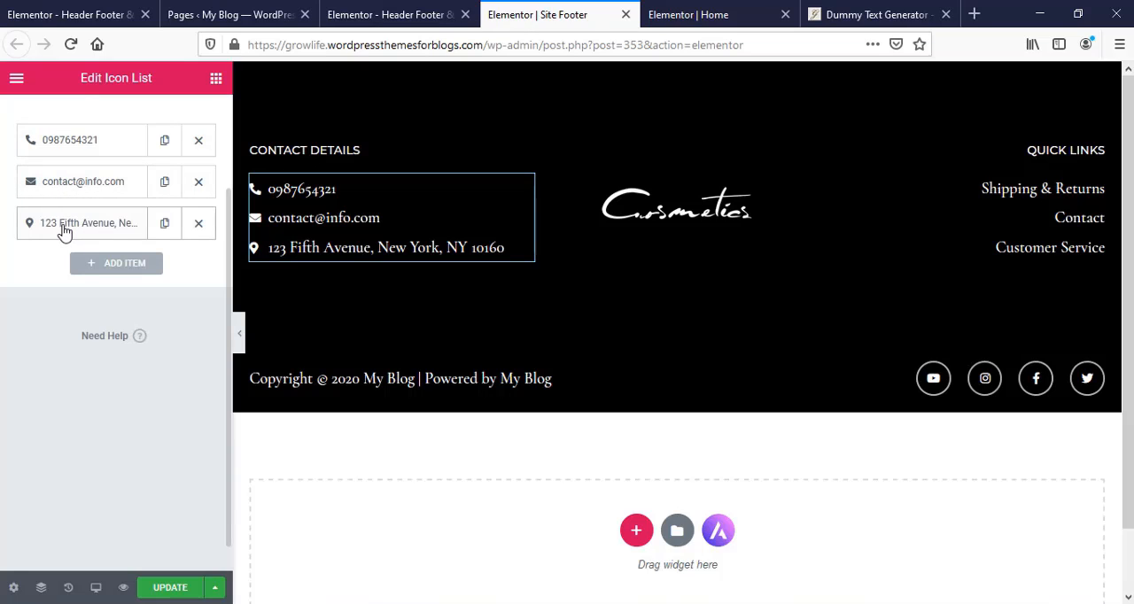
pyautogui.click(64, 228)
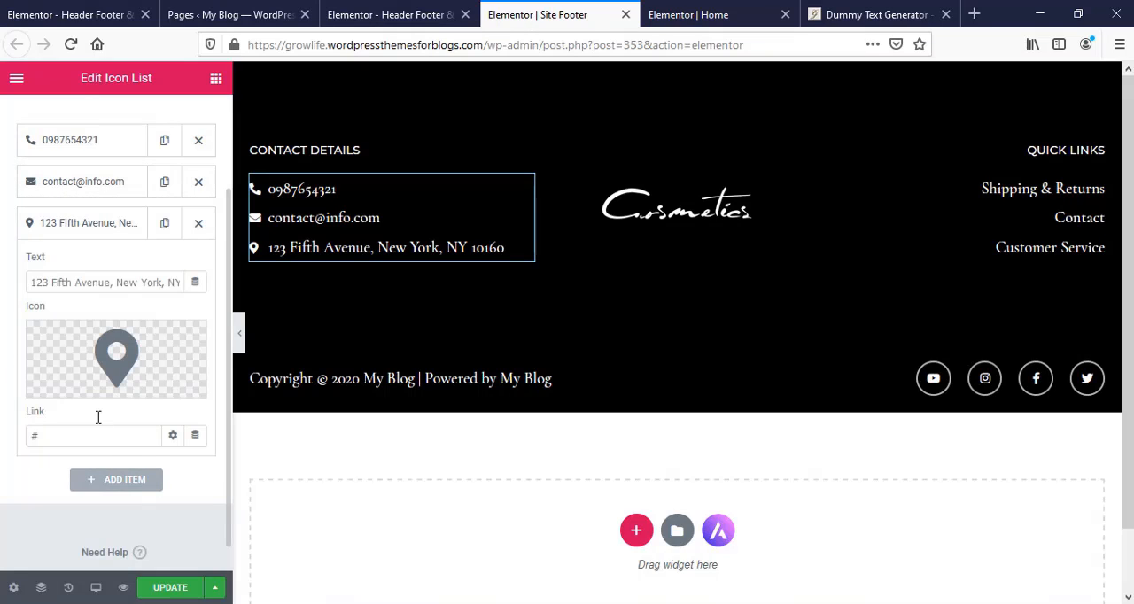
pyautogui.click(83, 223)
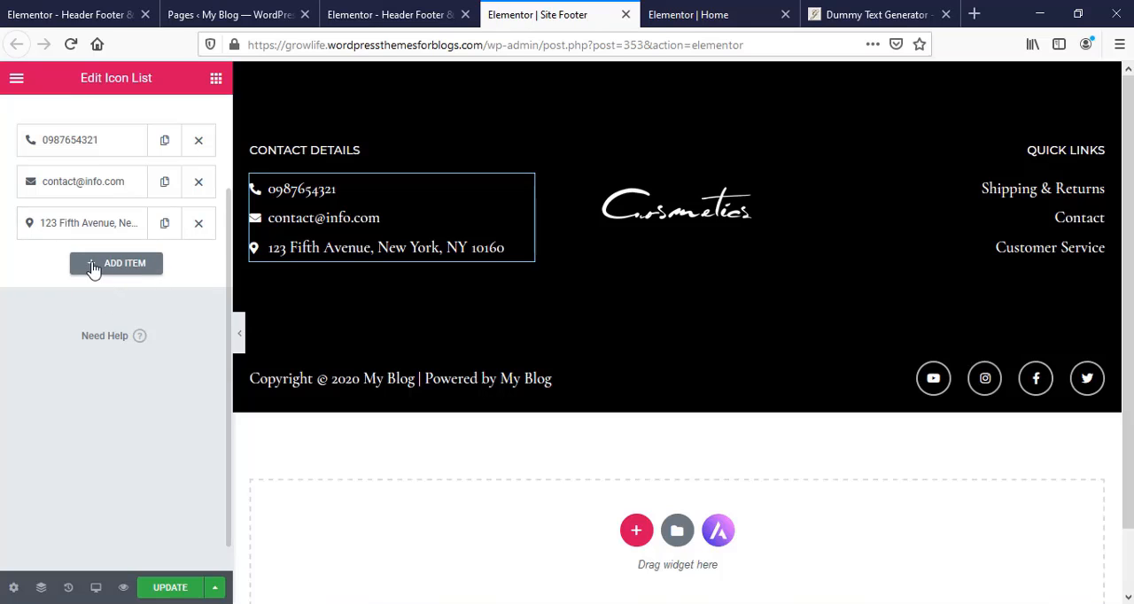
# - Add a fourth entry with the default "List Item" text and check icon to the Contact Details list
pyautogui.click(121, 273)
pyautogui.scroll(-1, 115, 498)
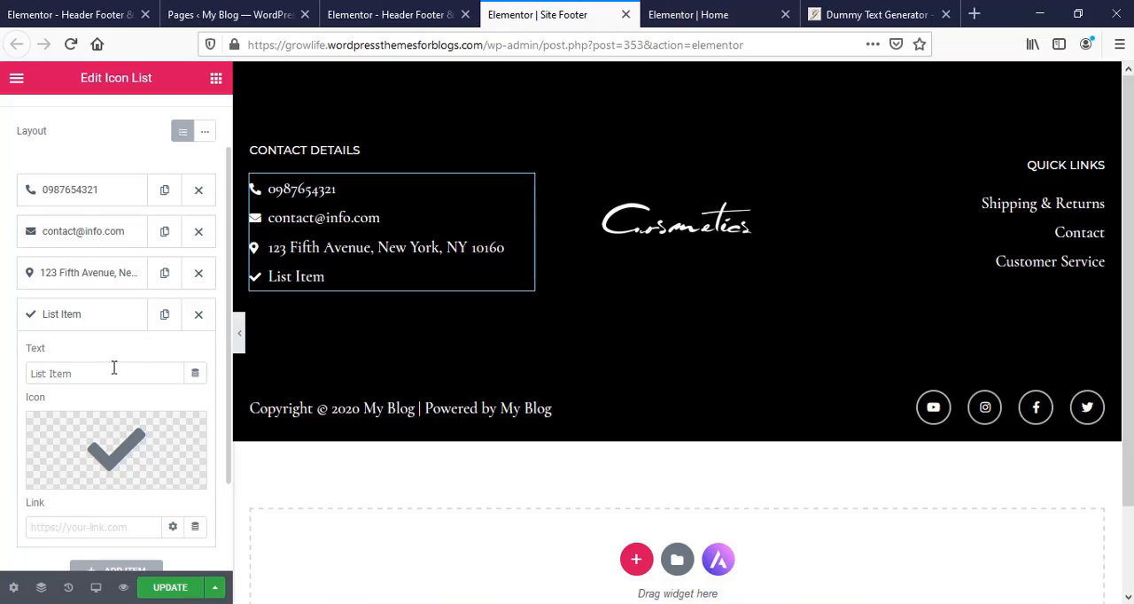
pyautogui.click(103, 316)
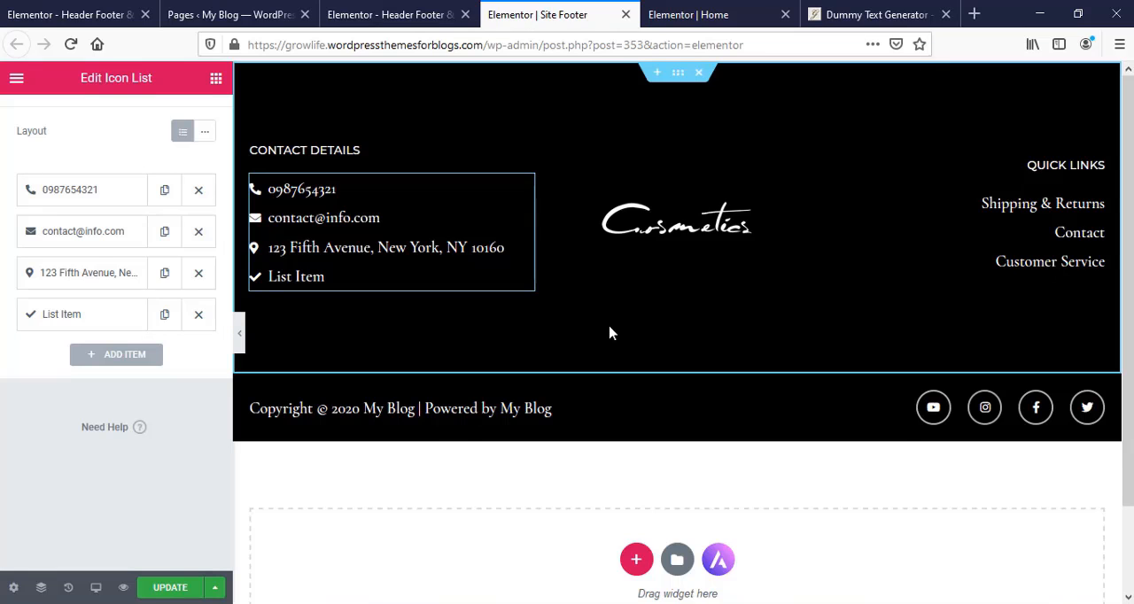
# - Inspect the settings of the footer's Cosmetics logo image and the entries of the Quick Links list
pyautogui.click(676, 229)
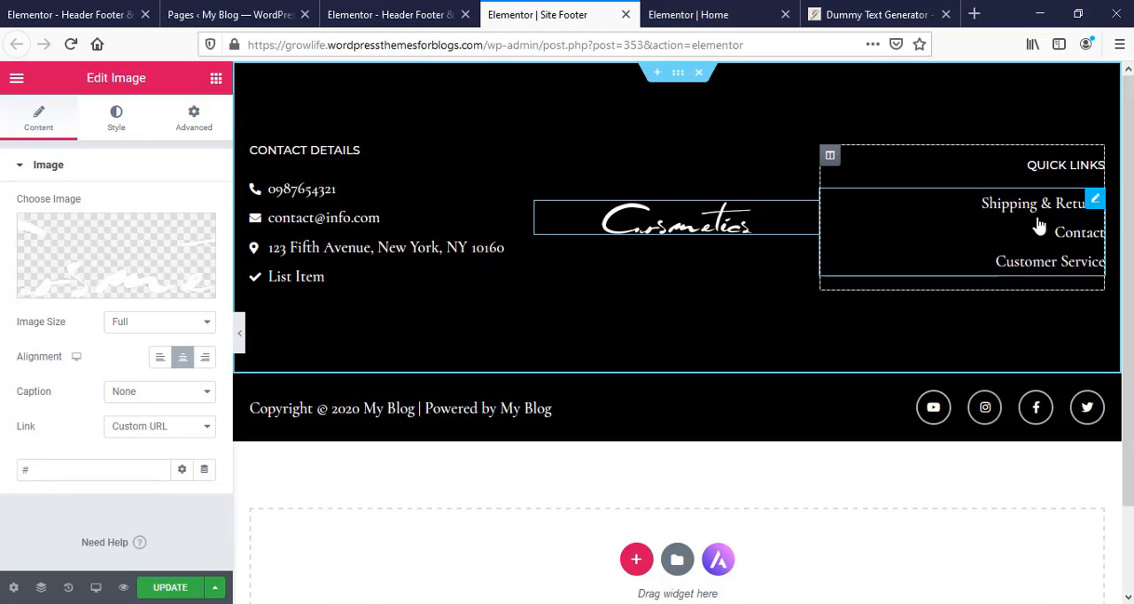
pyautogui.click(1095, 203)
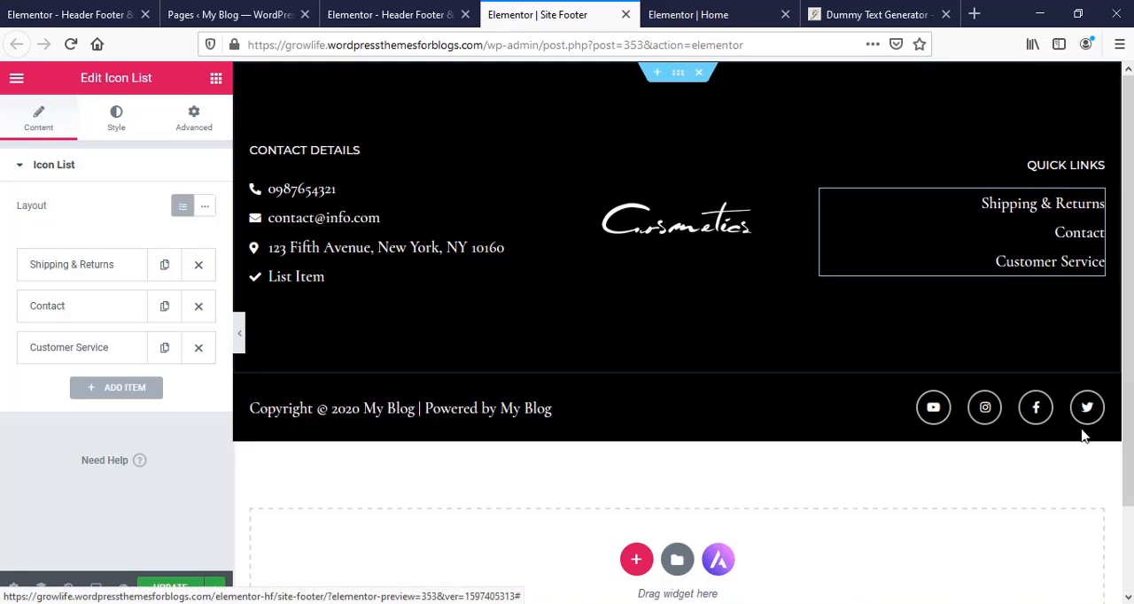
# - Delete the Twitter and Youtube icons from the footer's social icons
pyautogui.click(985, 410)
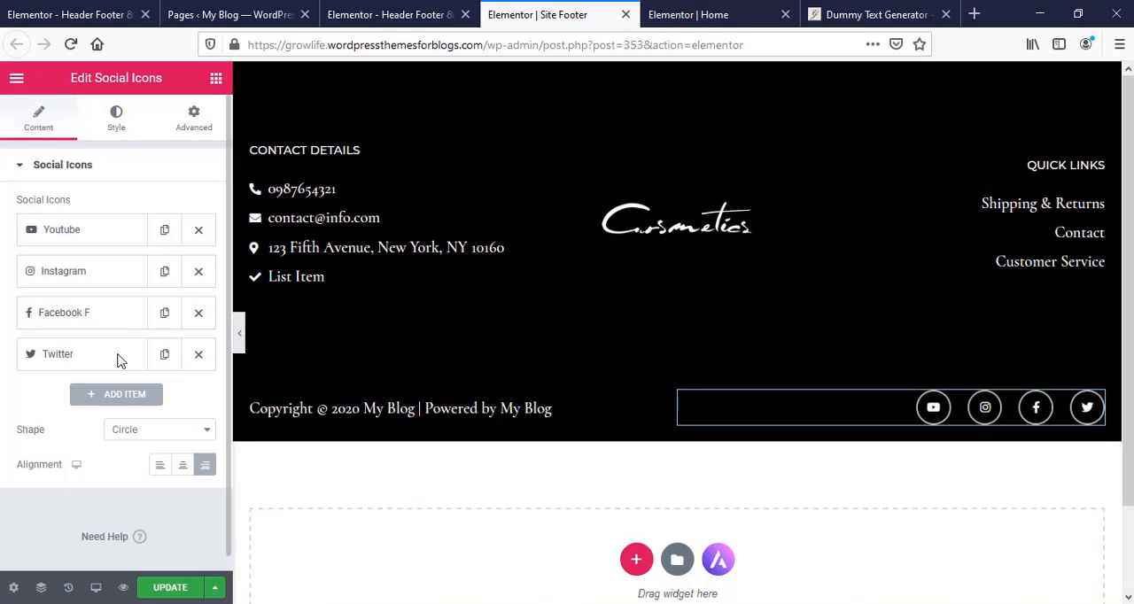
pyautogui.click(199, 355)
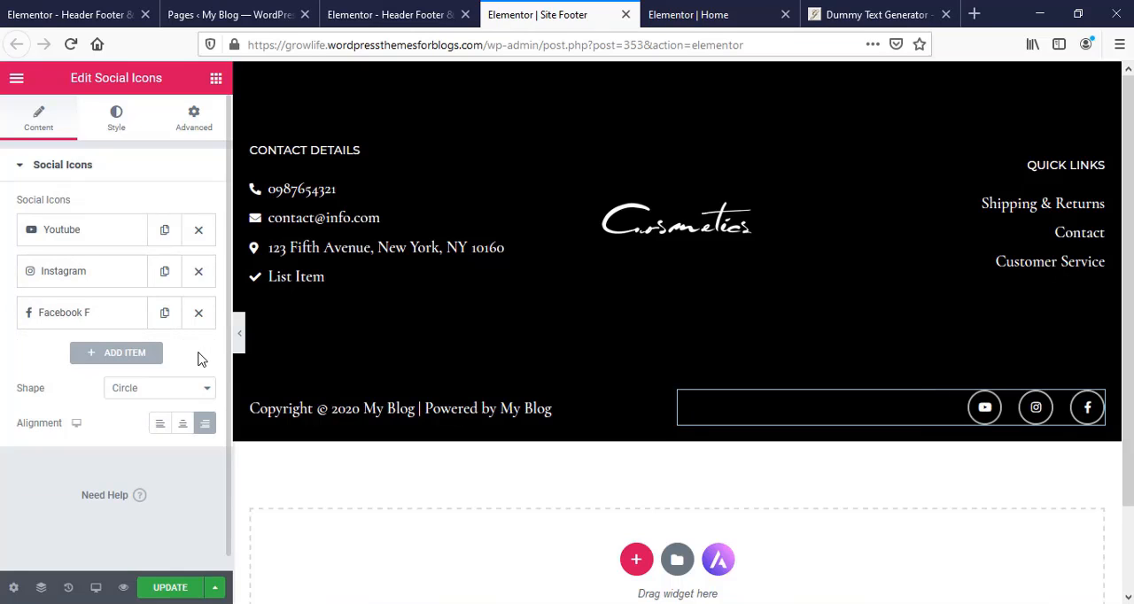
pyautogui.click(198, 231)
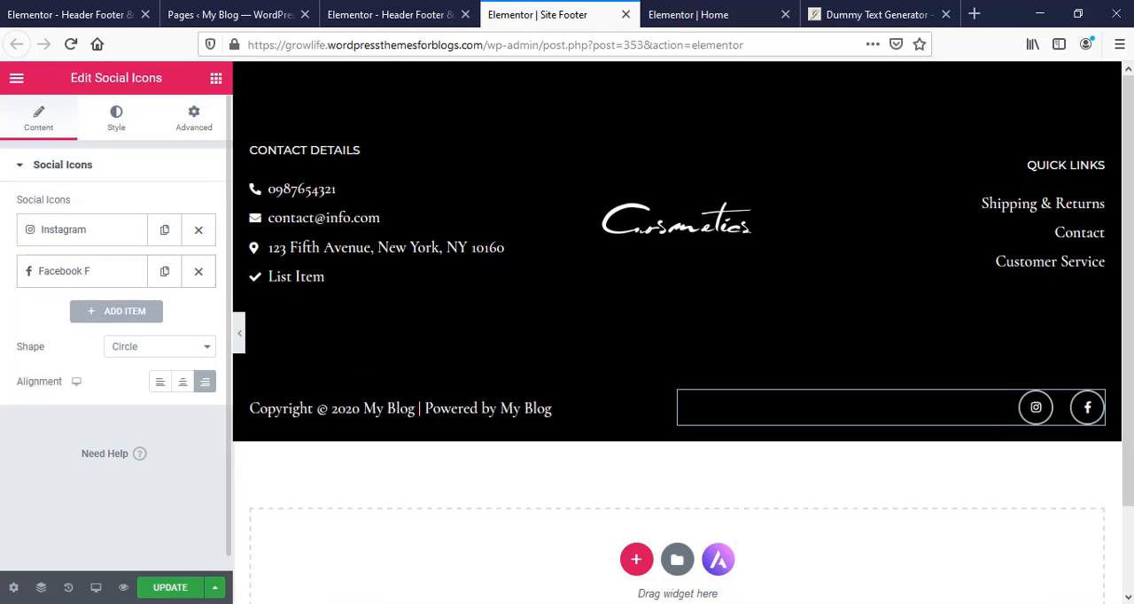
# - Check the icon, link and colour settings of the footer's Instagram social icon
pyautogui.click(73, 232)
pyautogui.click(72, 234)
pyautogui.click(78, 232)
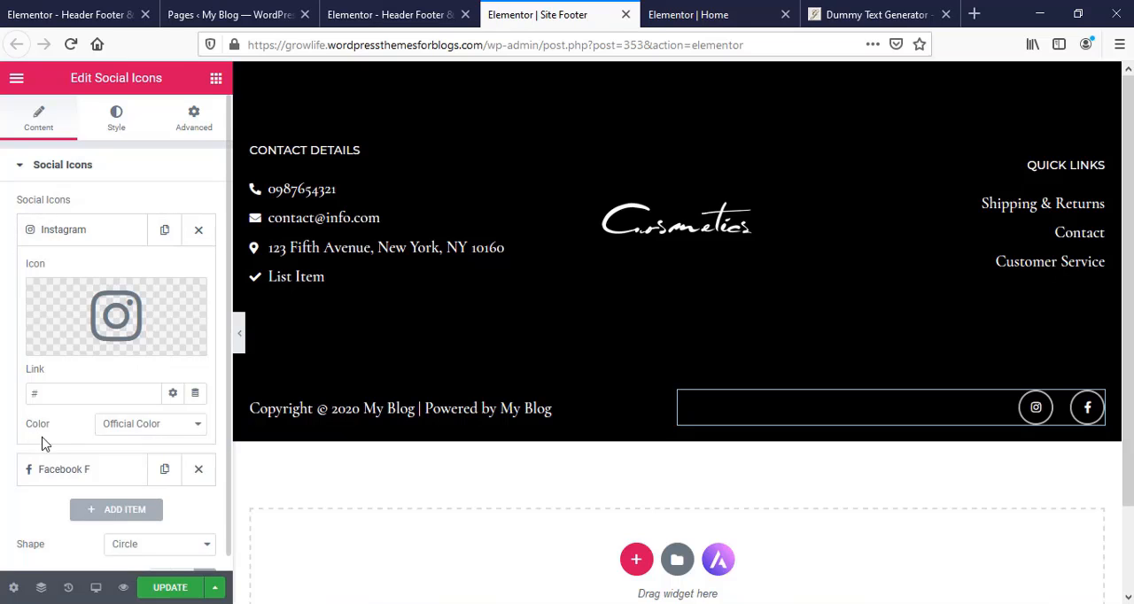
pyautogui.click(75, 234)
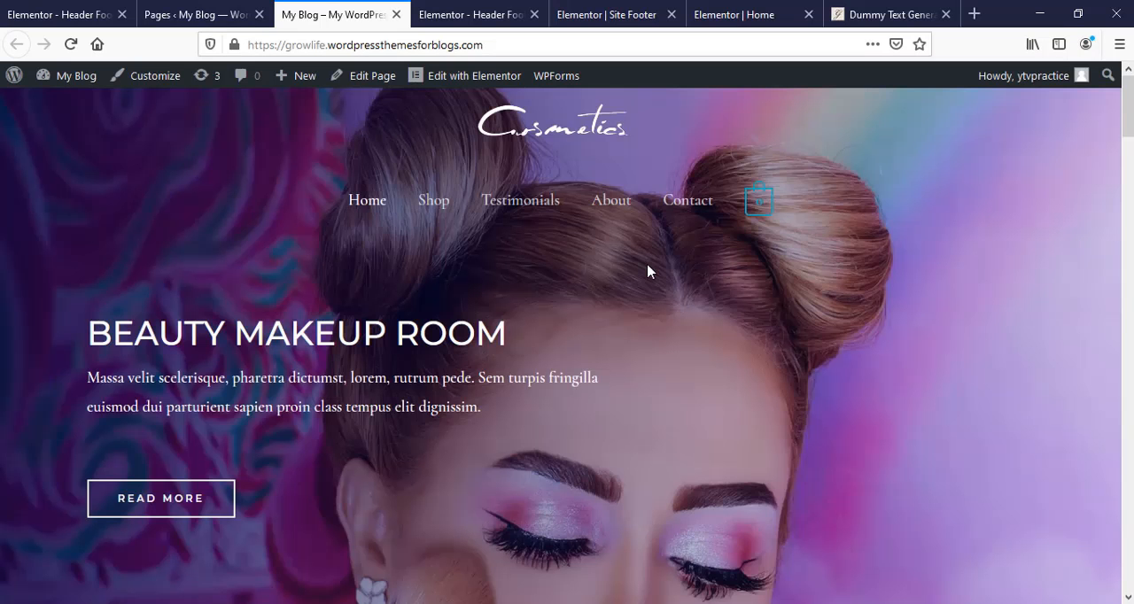
# - Review the live Home page from the hero section through the products, features and testimonials to the sign-up section
pyautogui.scroll(-5, 648, 272)
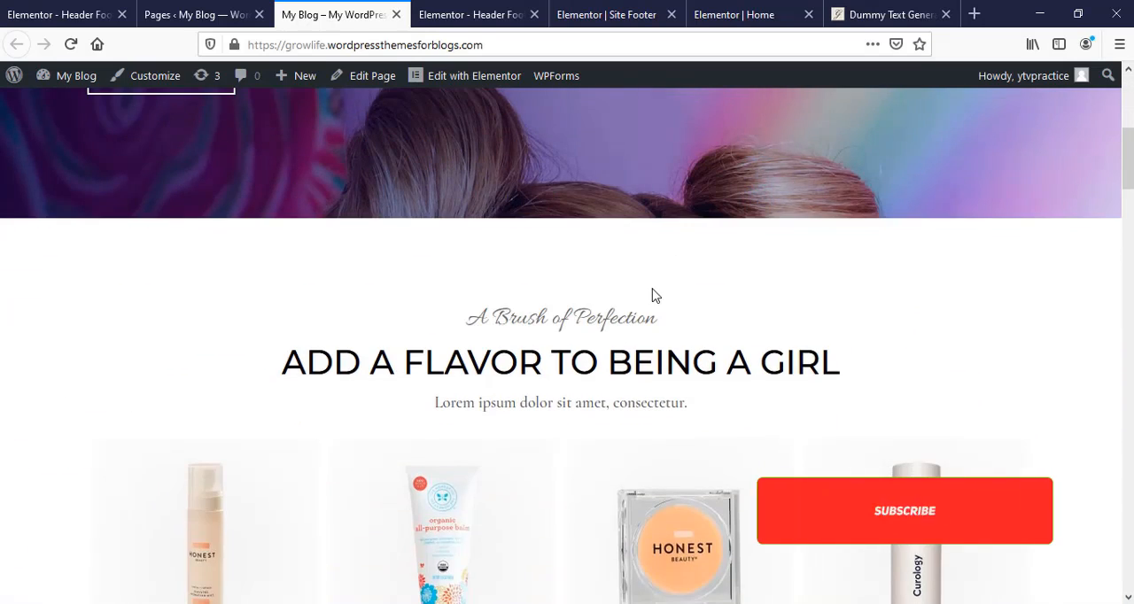
pyautogui.scroll(-4, 655, 304)
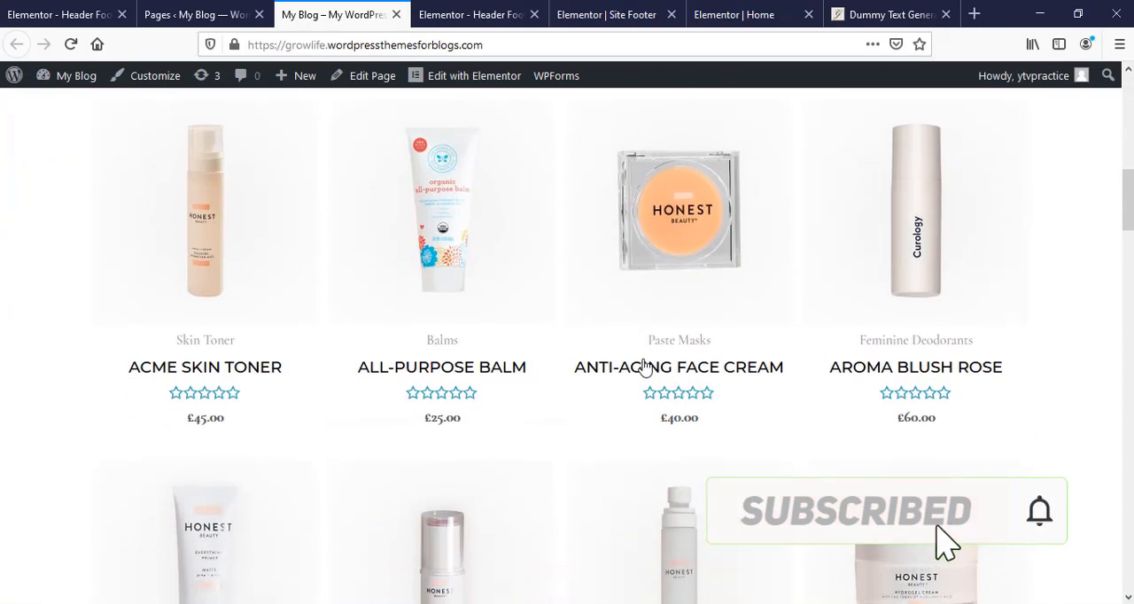
pyautogui.scroll(-5, 646, 387)
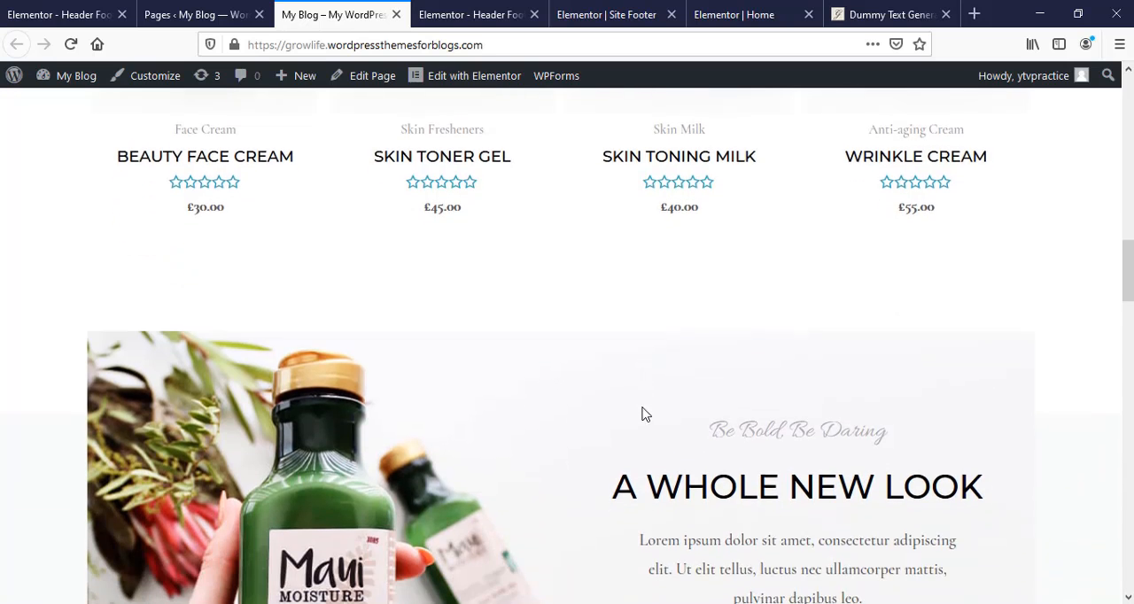
pyautogui.scroll(-5, 643, 412)
pyautogui.scroll(-2, 643, 414)
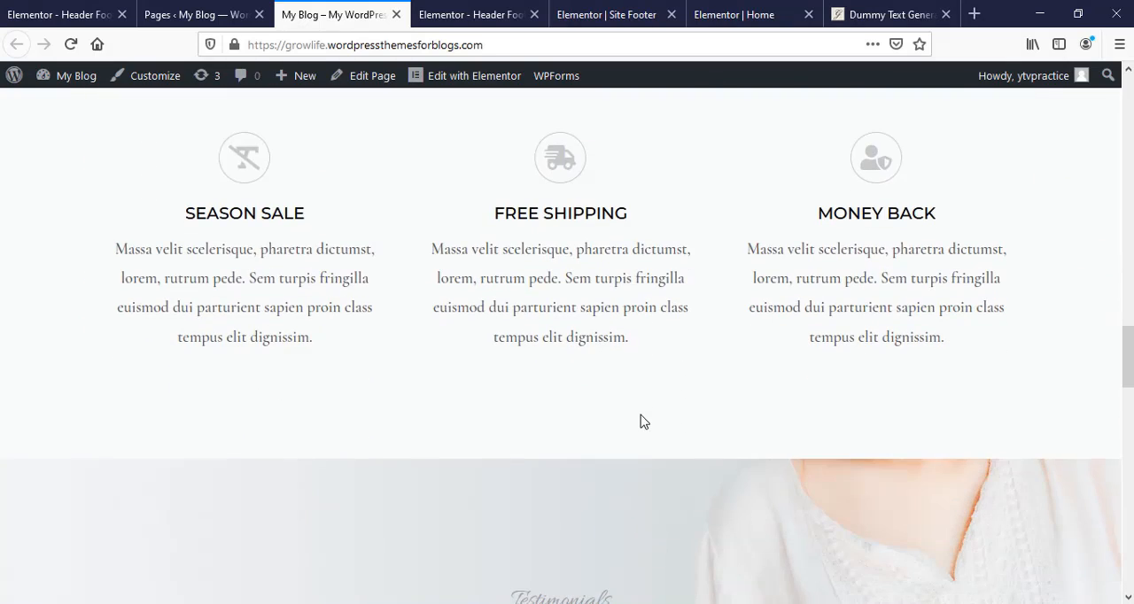
pyautogui.scroll(-3, 642, 414)
pyautogui.scroll(-7, 639, 414)
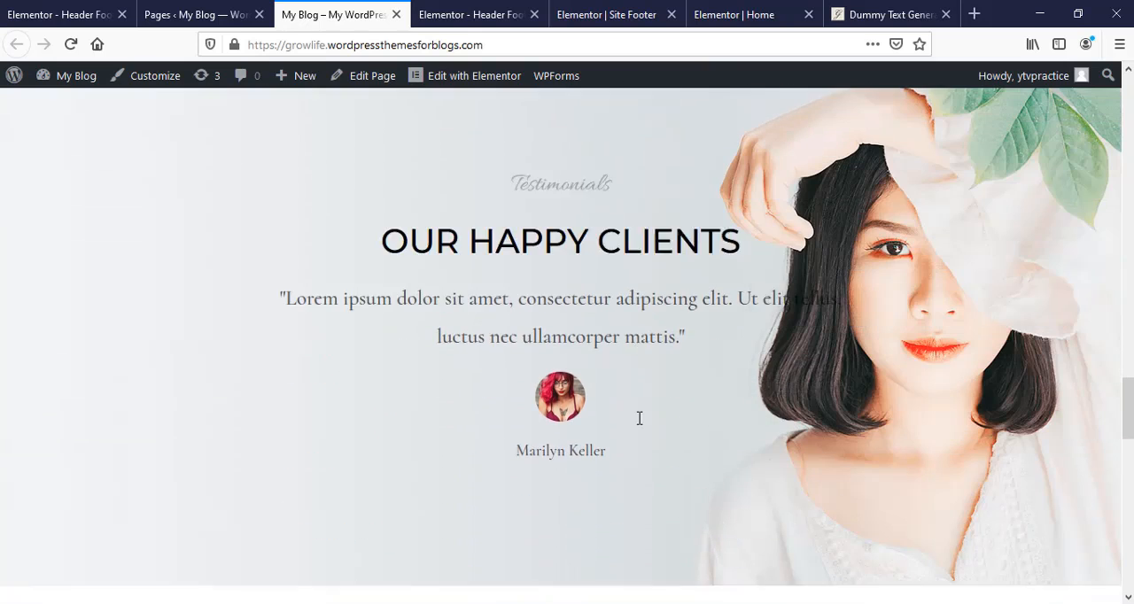
pyautogui.scroll(-5, 631, 432)
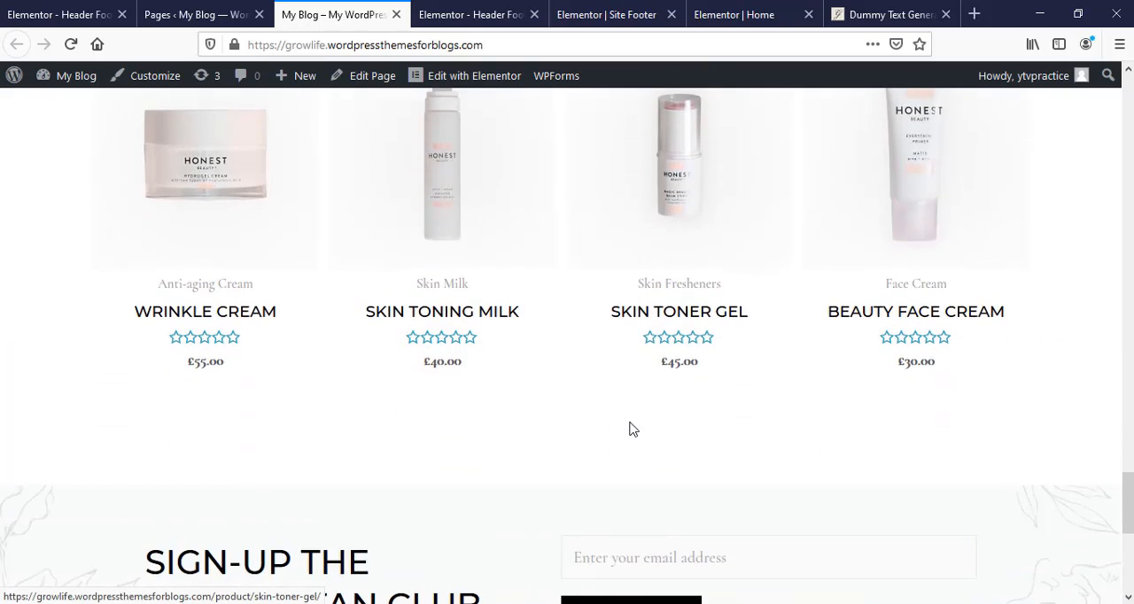
pyautogui.scroll(-3, 632, 432)
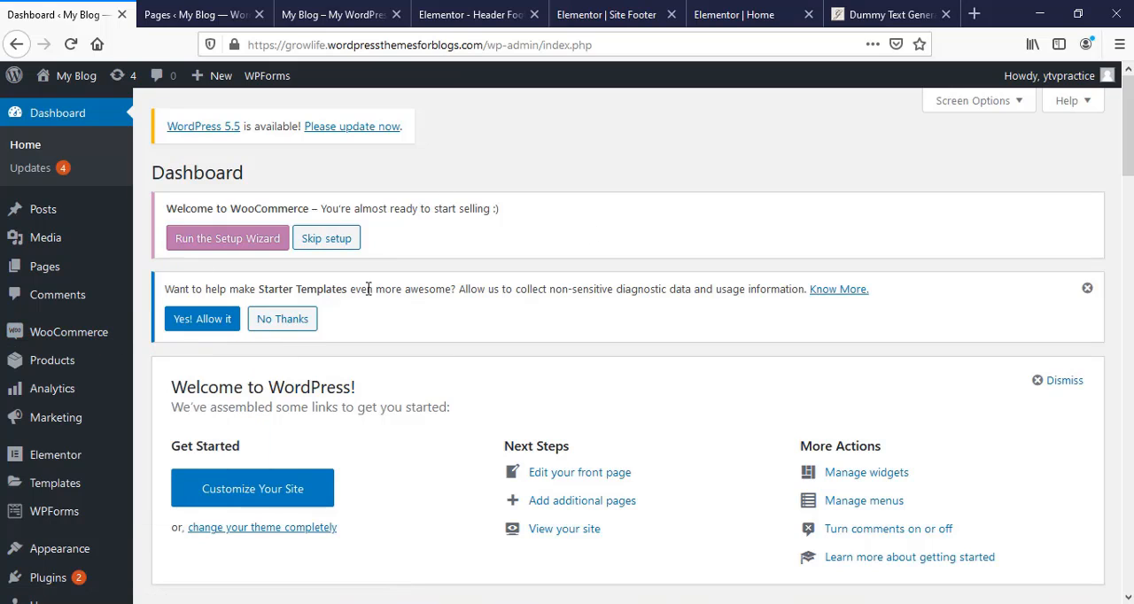
# - Open the WooCommerce general settings from the WordPress dashboard
pyautogui.moveTo(91, 331)
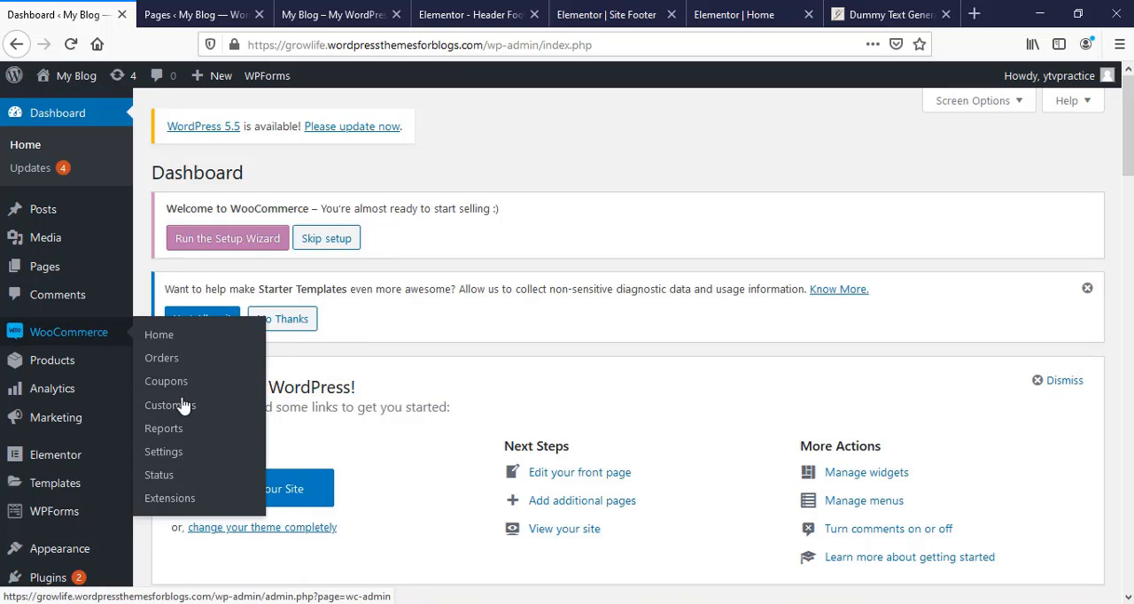
pyautogui.click(163, 452)
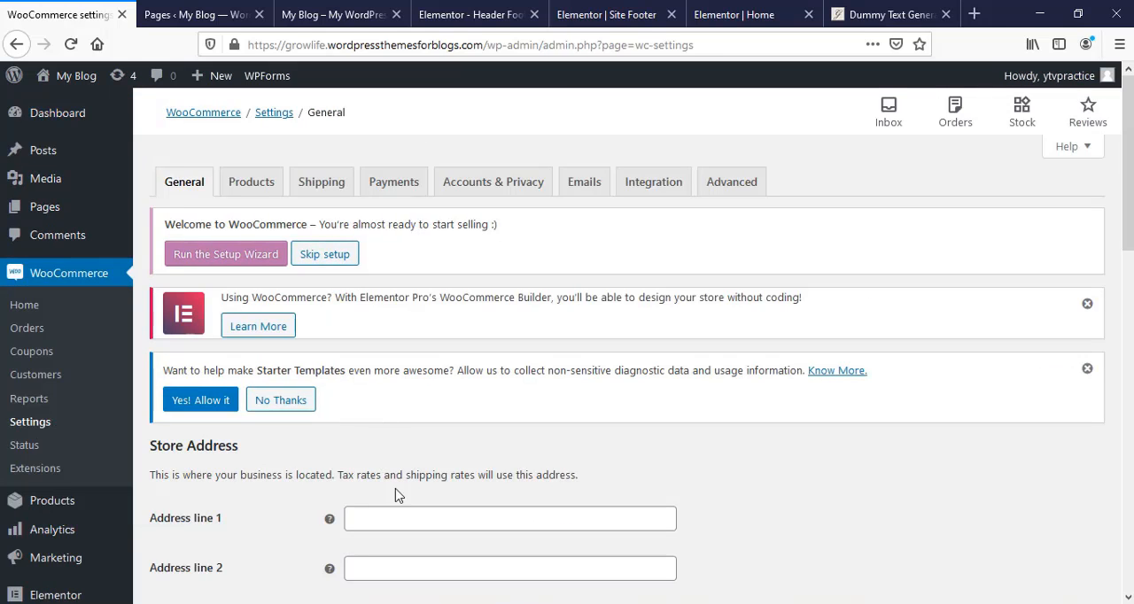
# - Fill in the store address with Bangladesh — Rajshahi as country/state, and keep the selling location as Sell to all countries
pyautogui.scroll(-8, 402, 510)
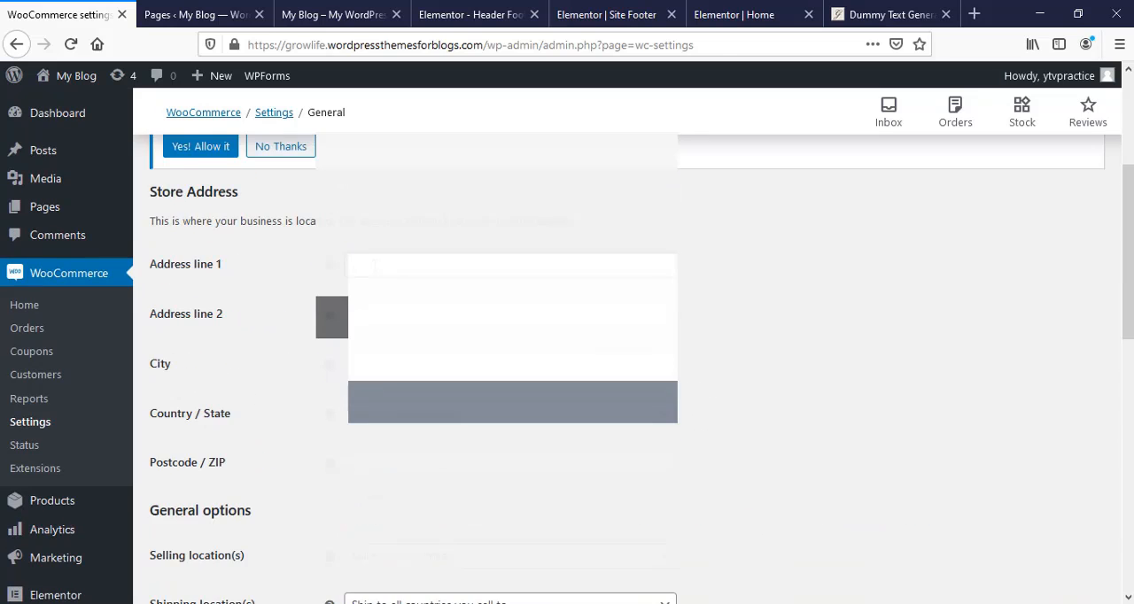
pyautogui.scroll(-2, 404, 479)
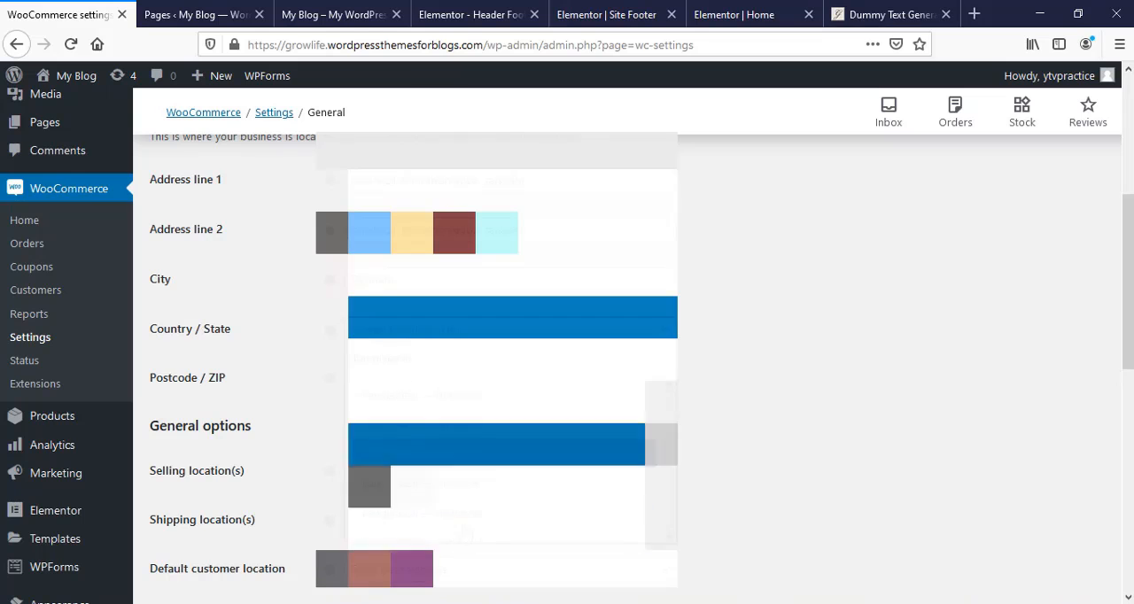
pyautogui.scroll(-2, 487, 255)
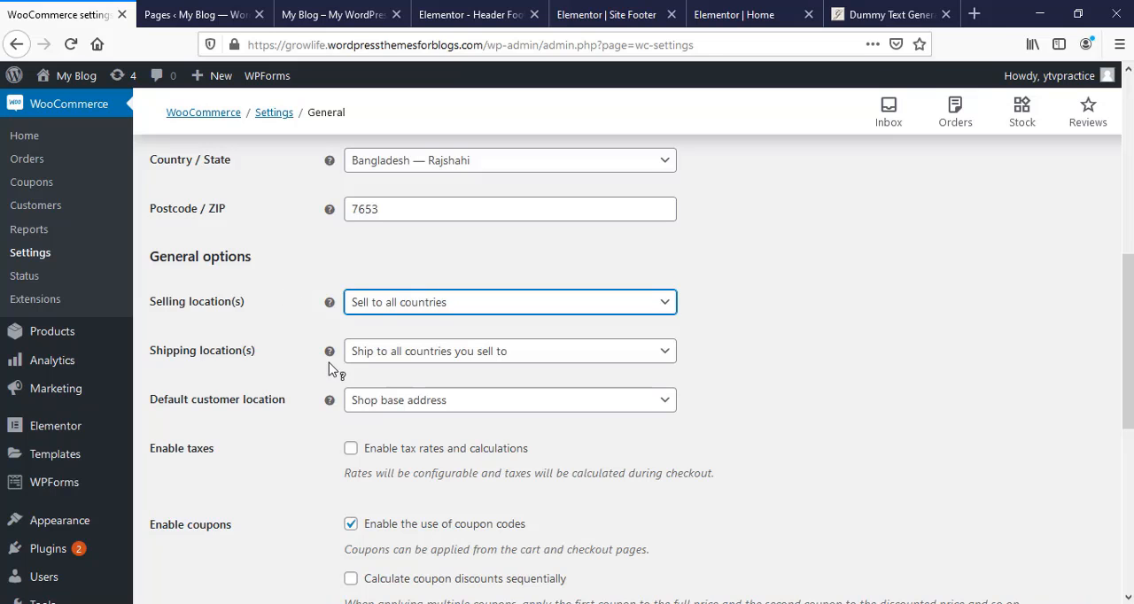
# - Set the store currency to Bangladeshi taka
pyautogui.scroll(-1, 320, 401)
pyautogui.scroll(-5, 321, 400)
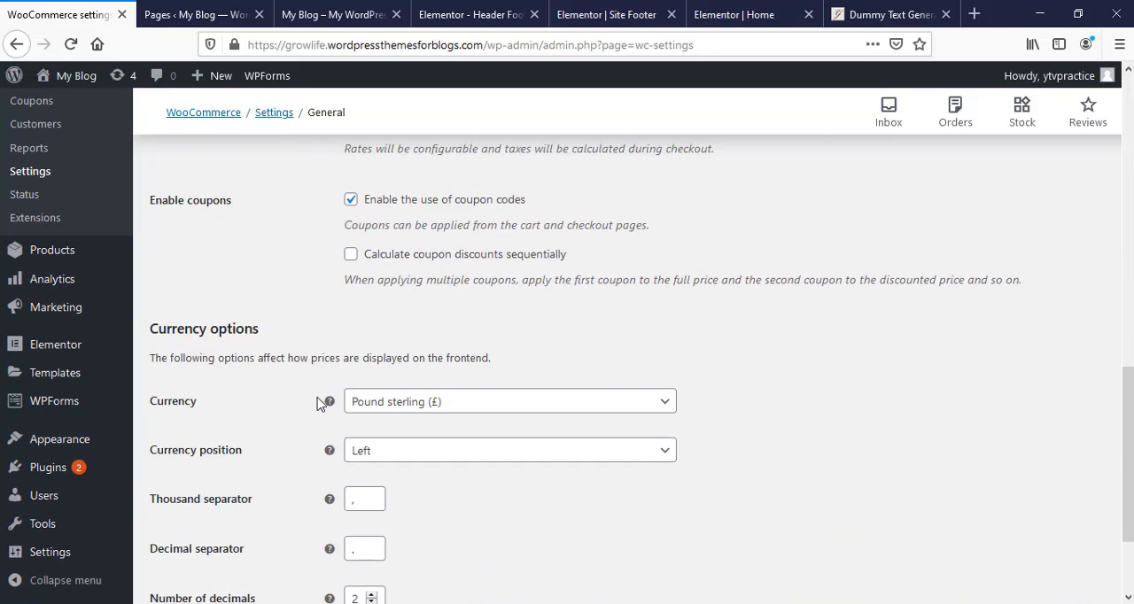
pyautogui.click(647, 394)
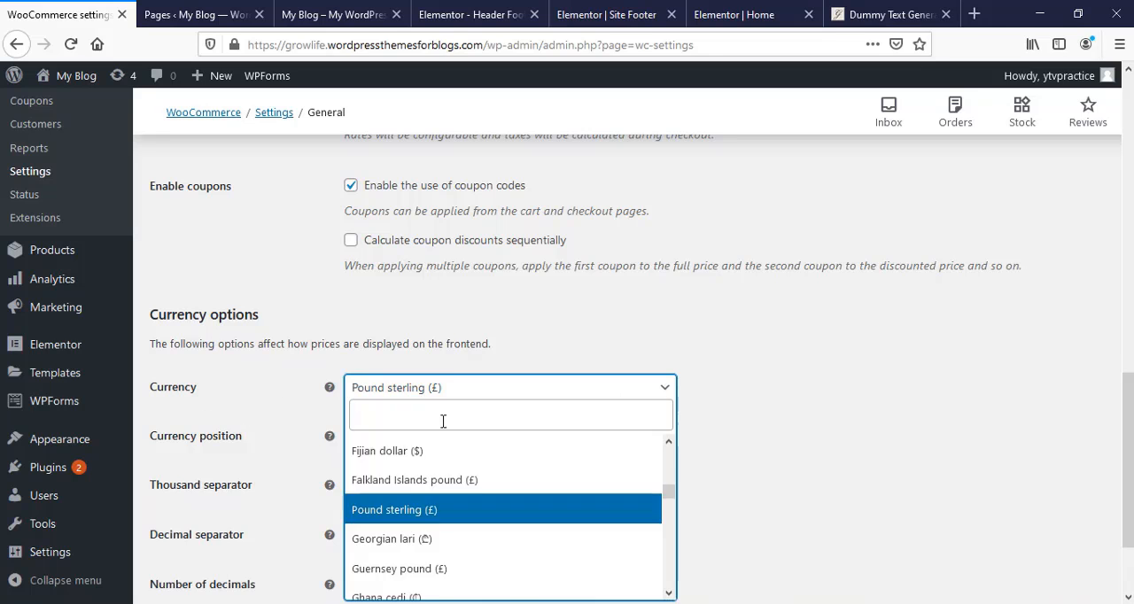
pyautogui.scroll(5, 467, 494)
pyautogui.click(447, 478)
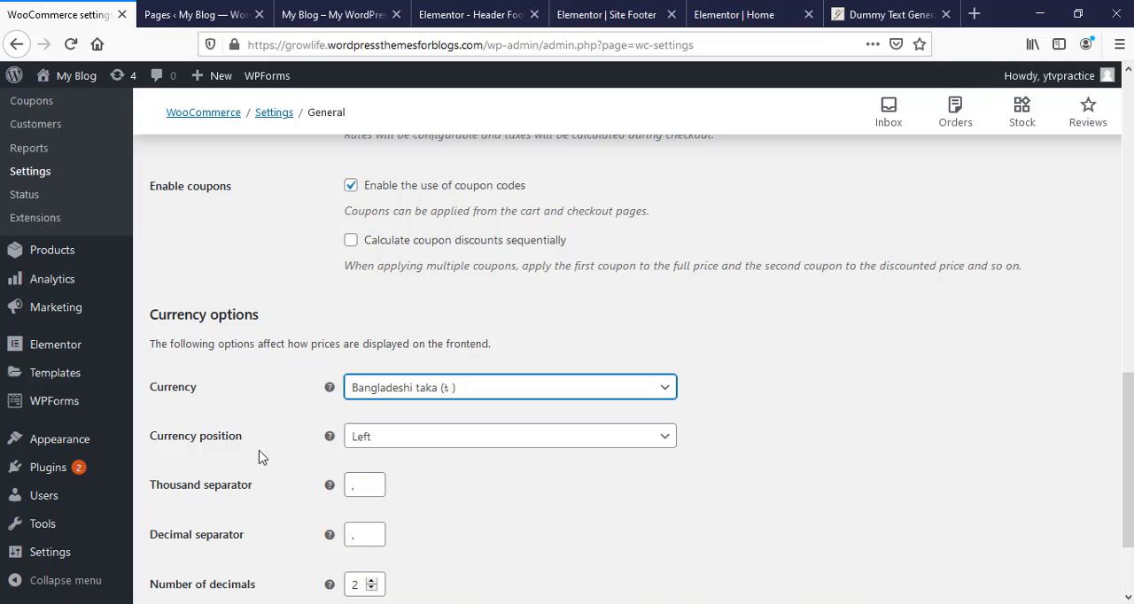
# - Keep the currency position at Left and save the general settings
pyautogui.click(663, 444)
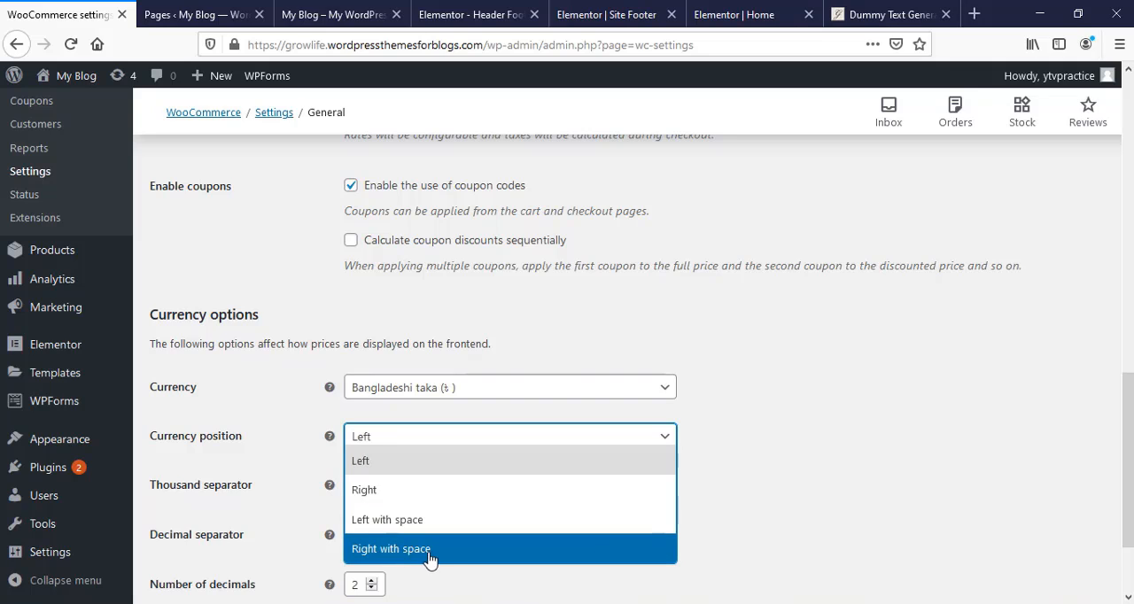
pyautogui.click(474, 454)
pyautogui.scroll(-3, 431, 420)
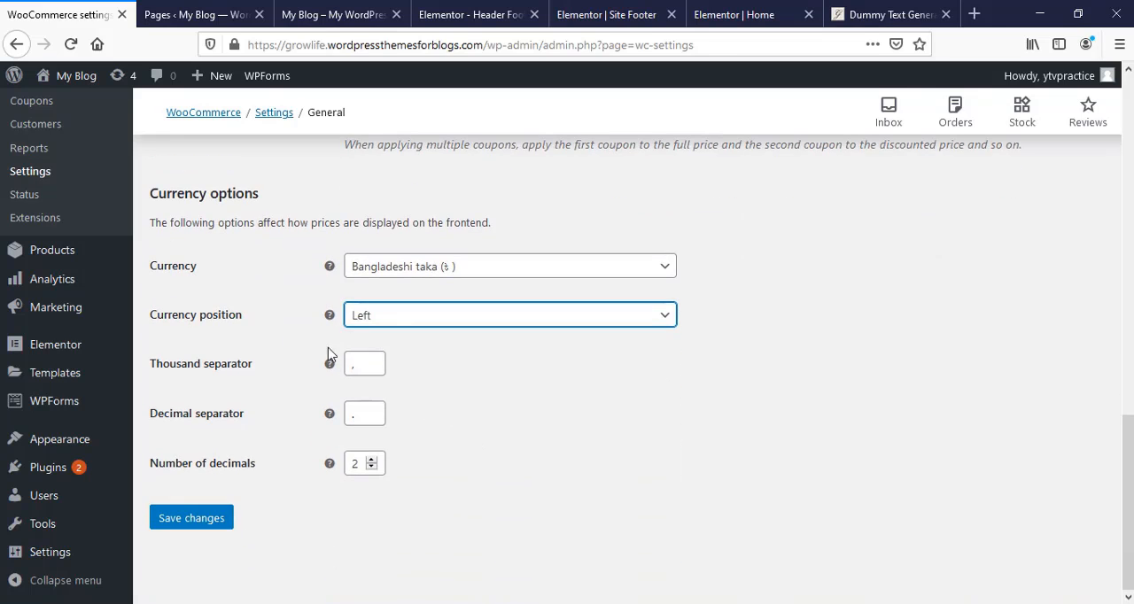
pyautogui.click(187, 523)
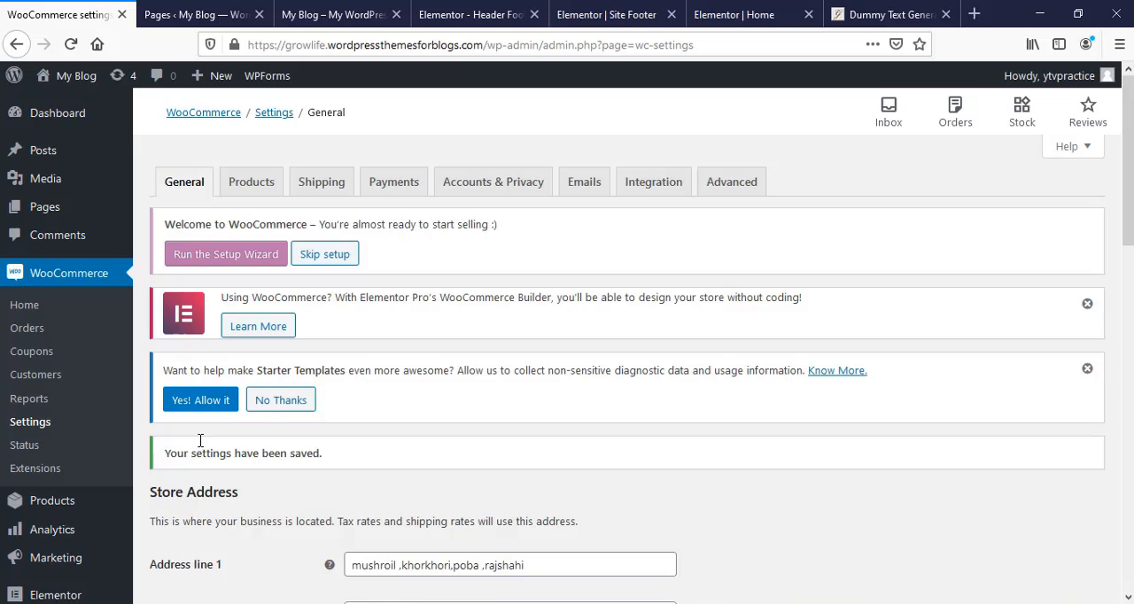
# - Review the WooCommerce product settings for shop page, measurements and reviews, and save them
pyautogui.click(251, 181)
pyautogui.scroll(-3, 394, 461)
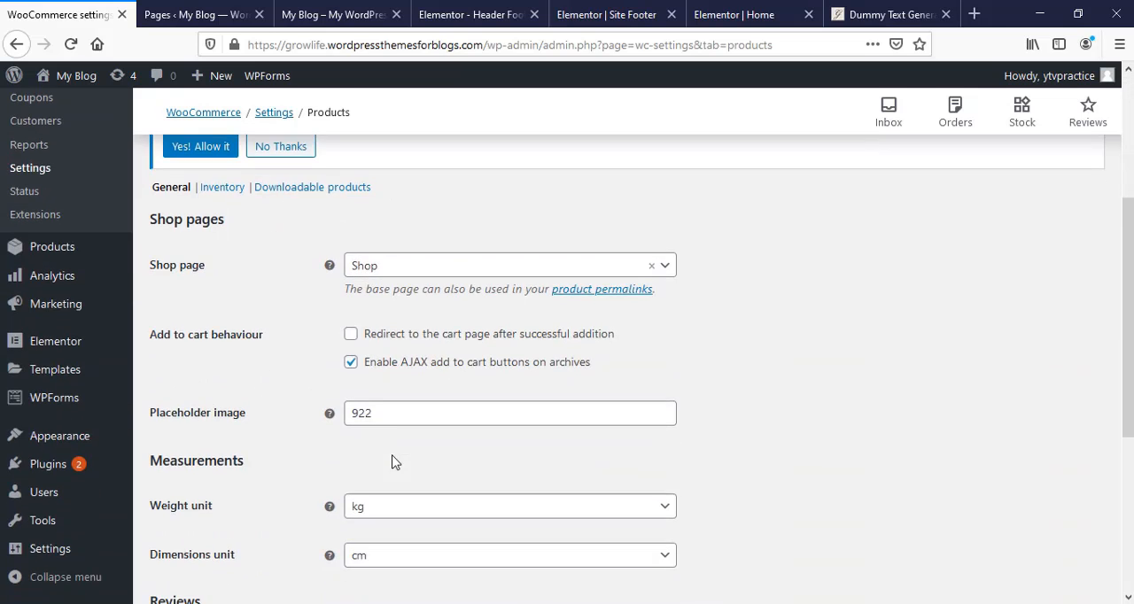
pyautogui.scroll(-3, 372, 412)
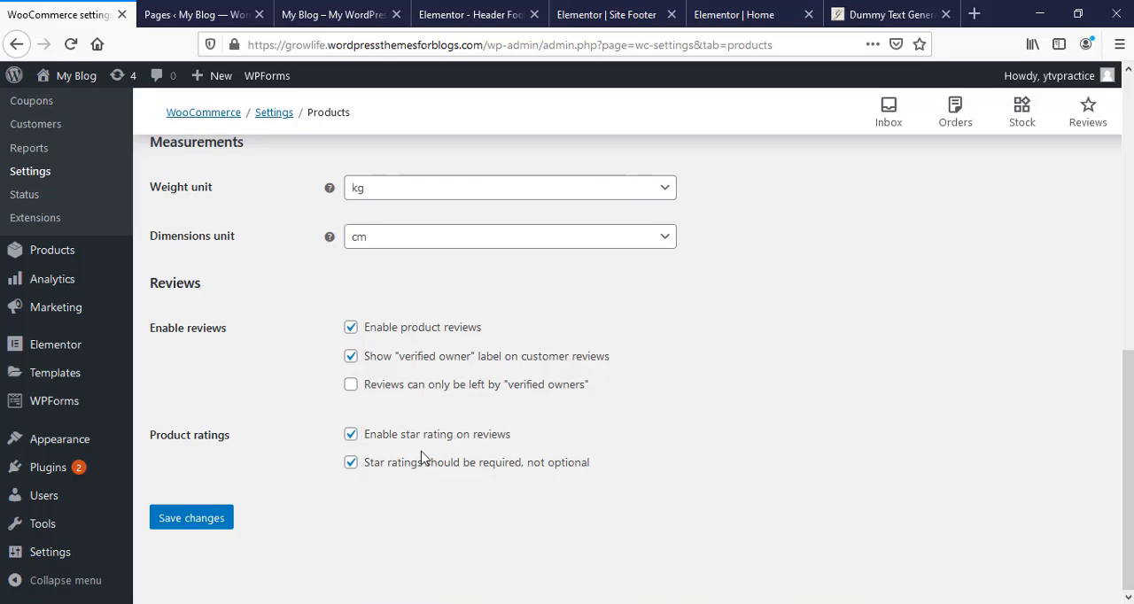
pyautogui.click(200, 523)
# - Add a shipping zone named Free Zone for the region Rajshahi, Bangladesh with the Free shipping method
pyautogui.click(330, 193)
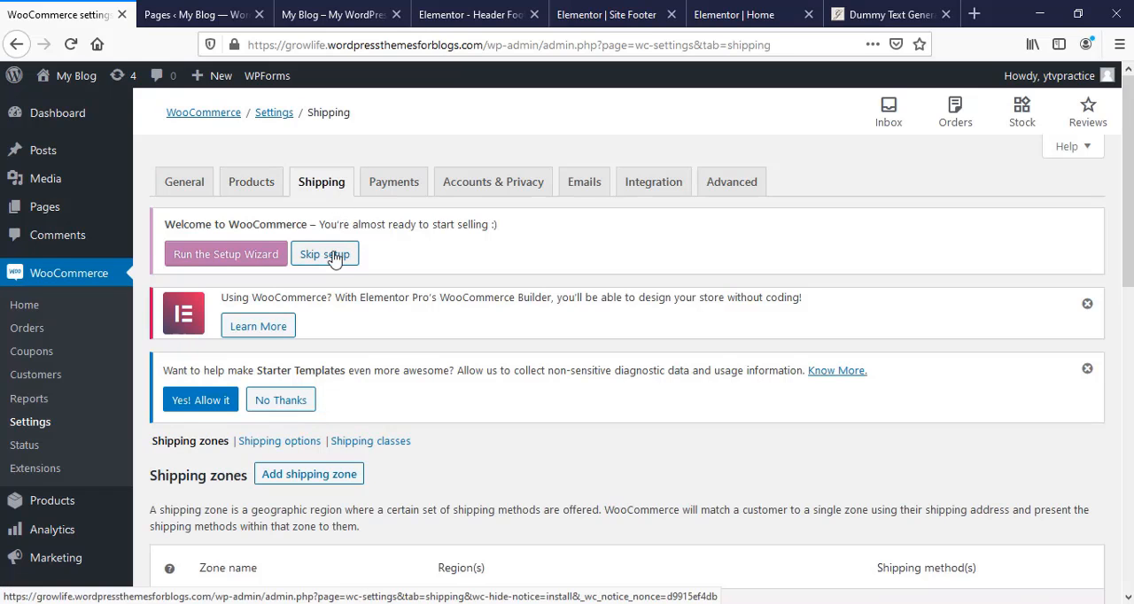
pyautogui.click(312, 476)
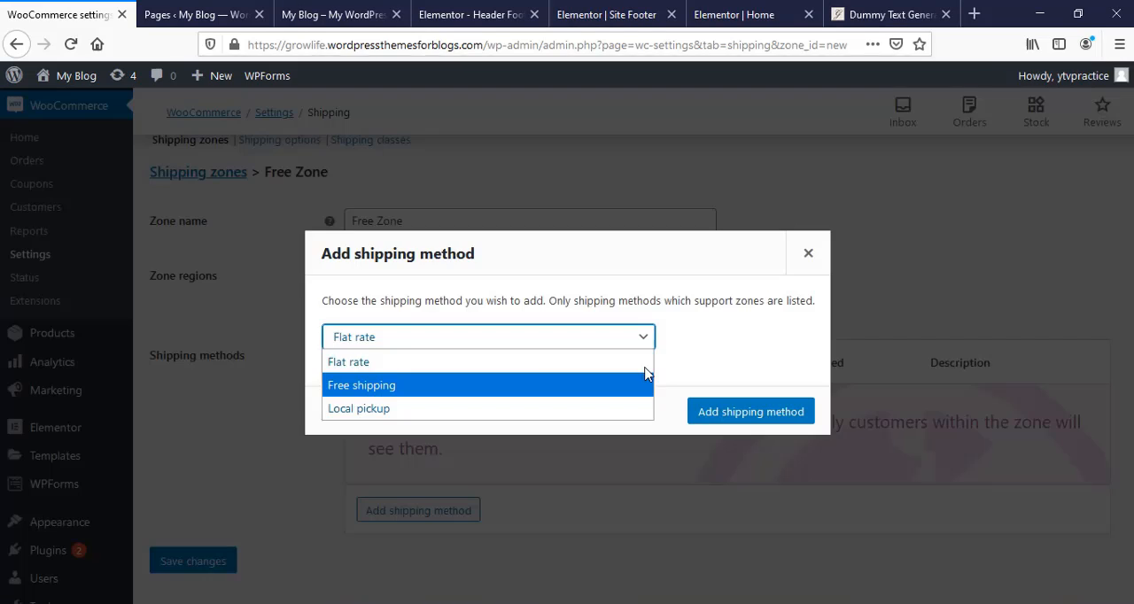
pyautogui.click(741, 340)
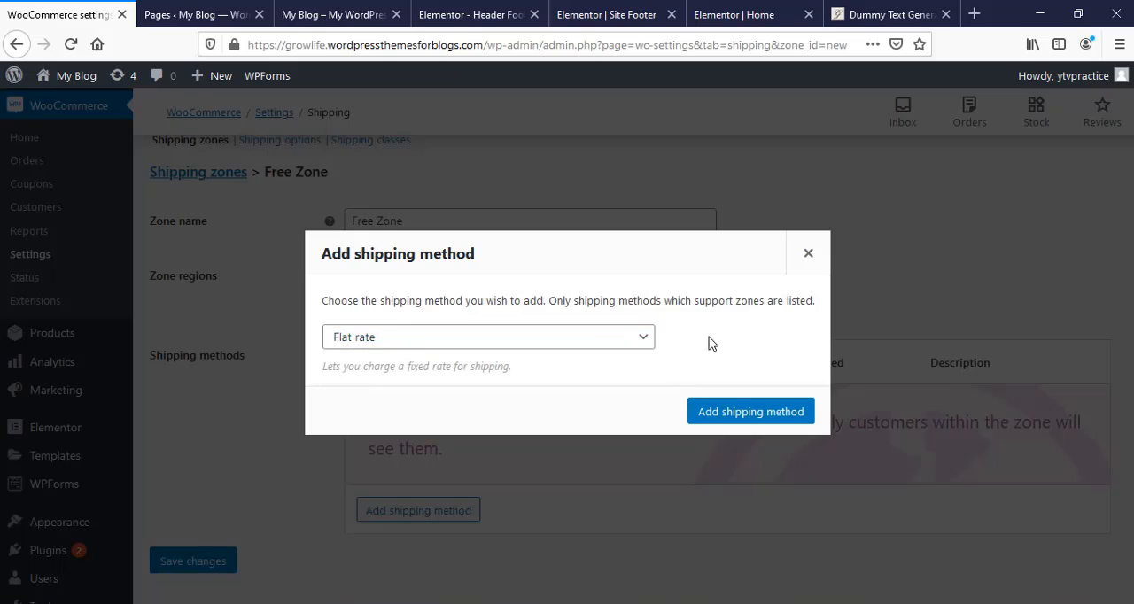
pyautogui.click(620, 345)
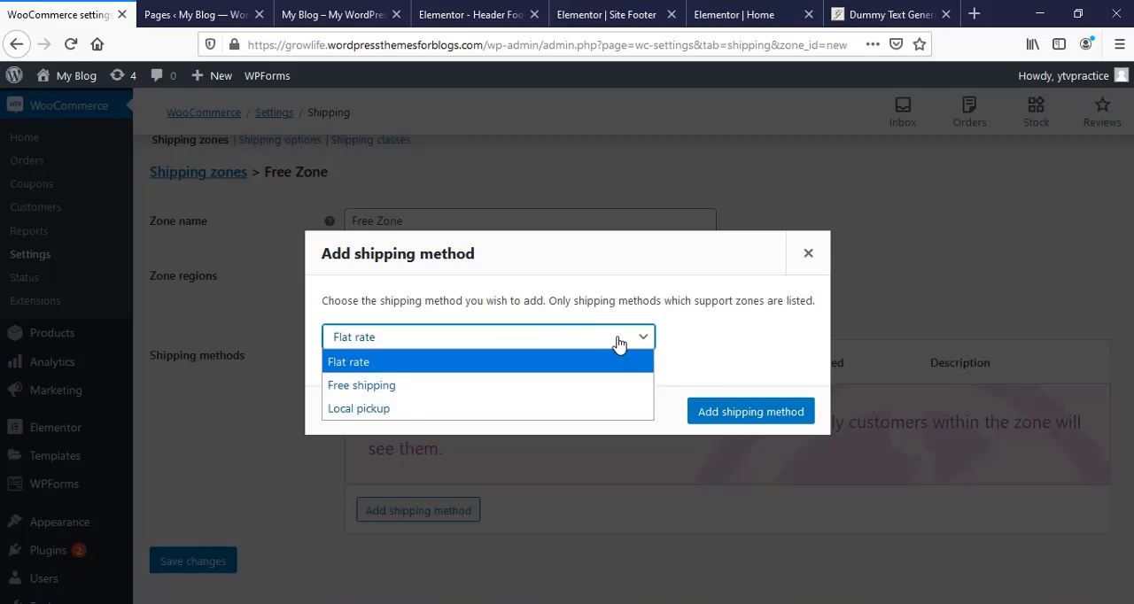
pyautogui.click(403, 391)
pyautogui.click(734, 426)
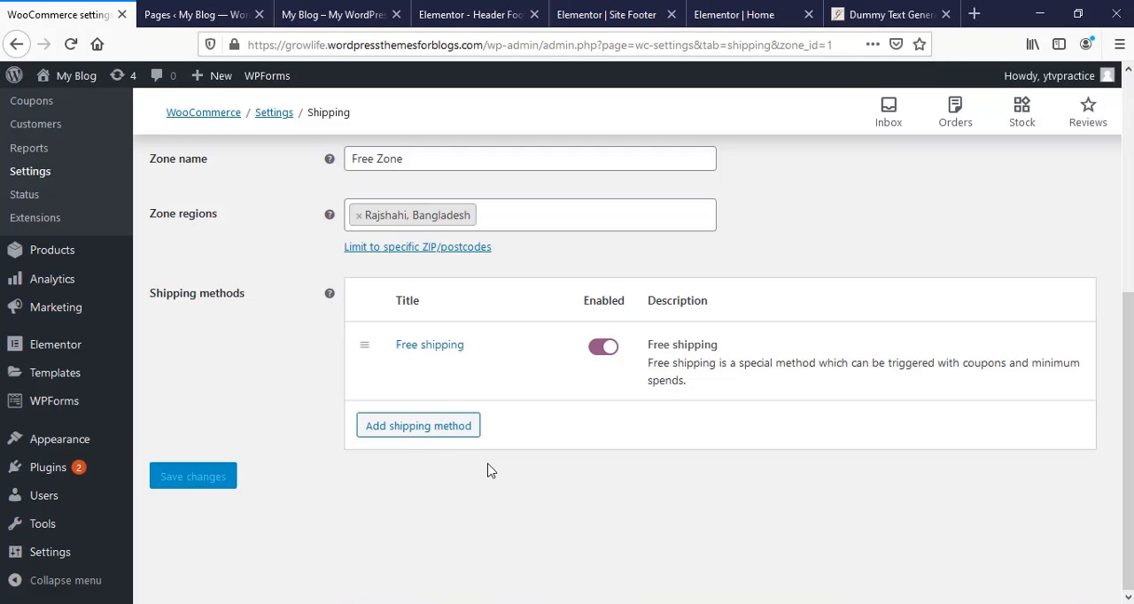
# - Rename the shipping zone to Bangladesh and save the changes
pyautogui.click(402, 364)
pyautogui.write('Bangladesh')
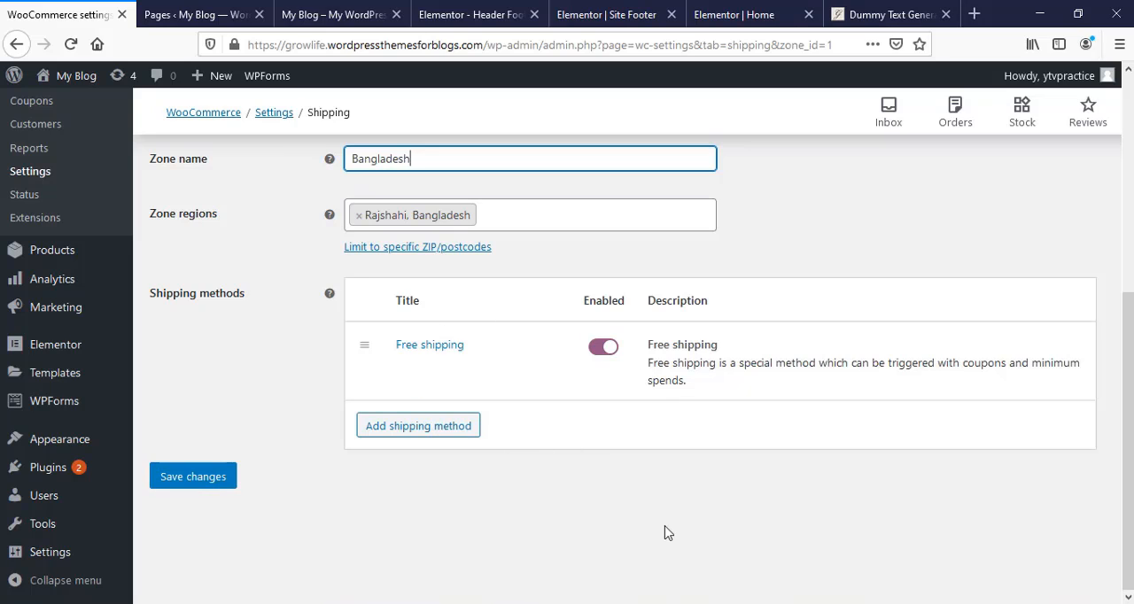
pyautogui.click(215, 488)
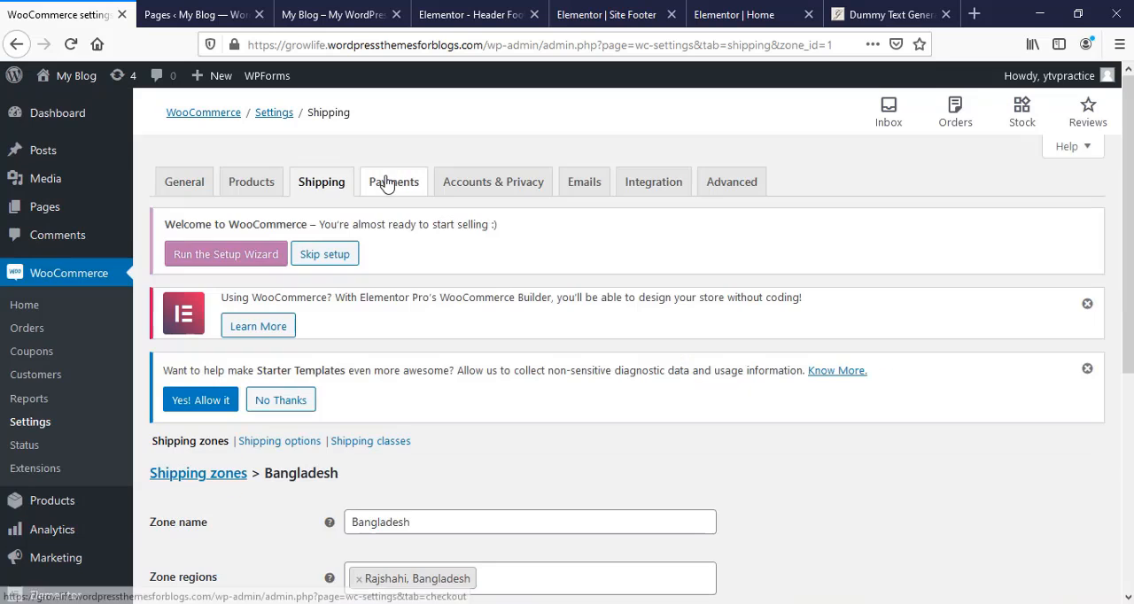
# - Enable the Direct bank transfer, Check payments and Cash on delivery payment methods
pyautogui.click(372, 186)
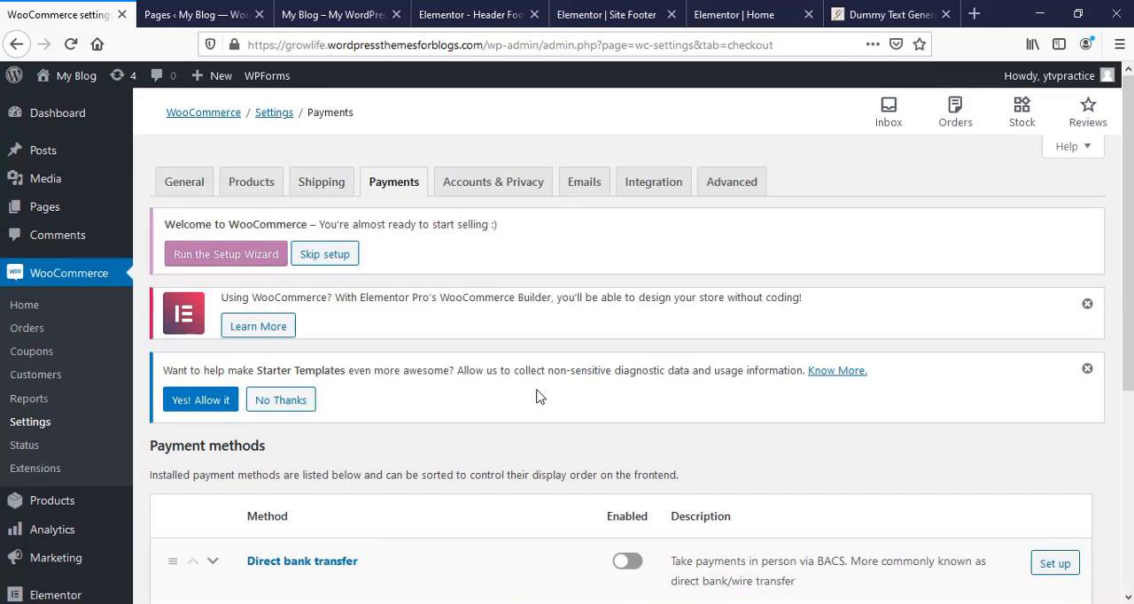
pyautogui.scroll(-3, 535, 396)
pyautogui.scroll(-3, 536, 418)
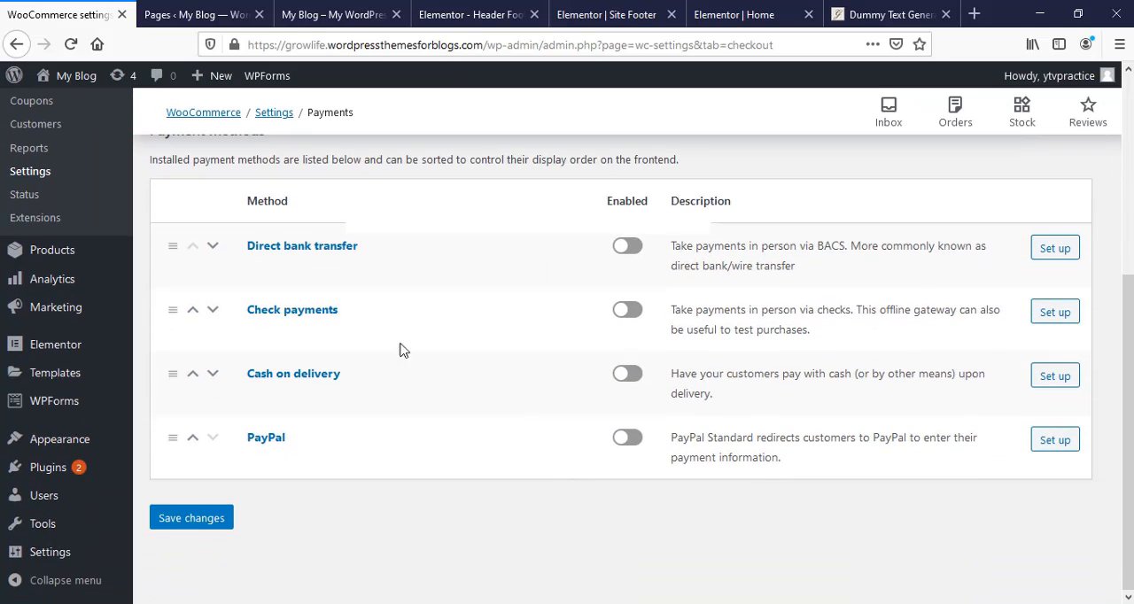
pyautogui.click(627, 245)
pyautogui.click(627, 312)
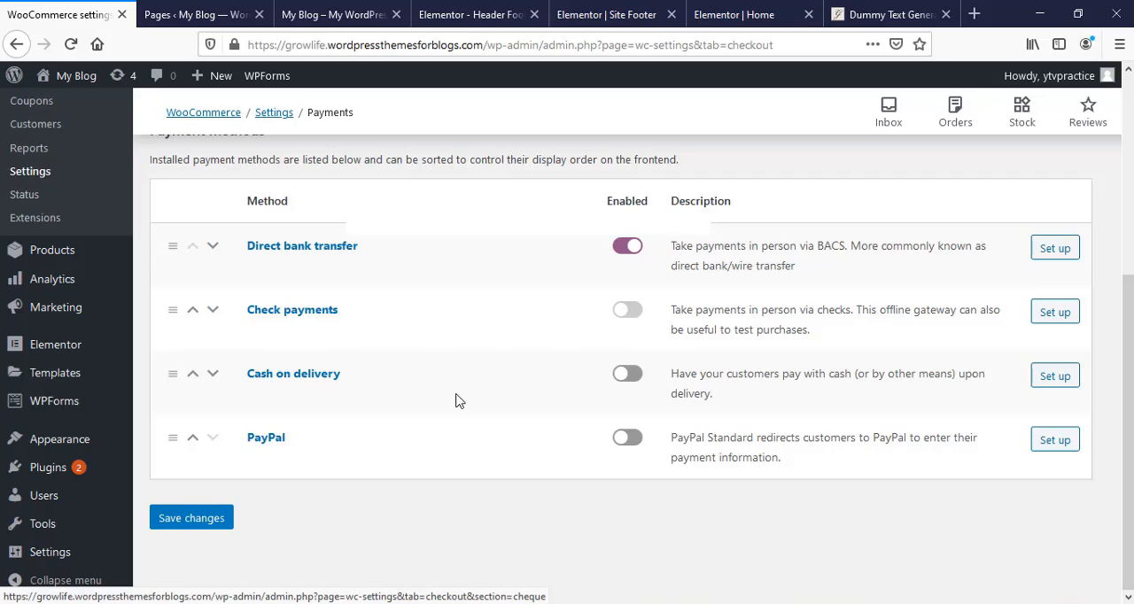
pyautogui.click(627, 374)
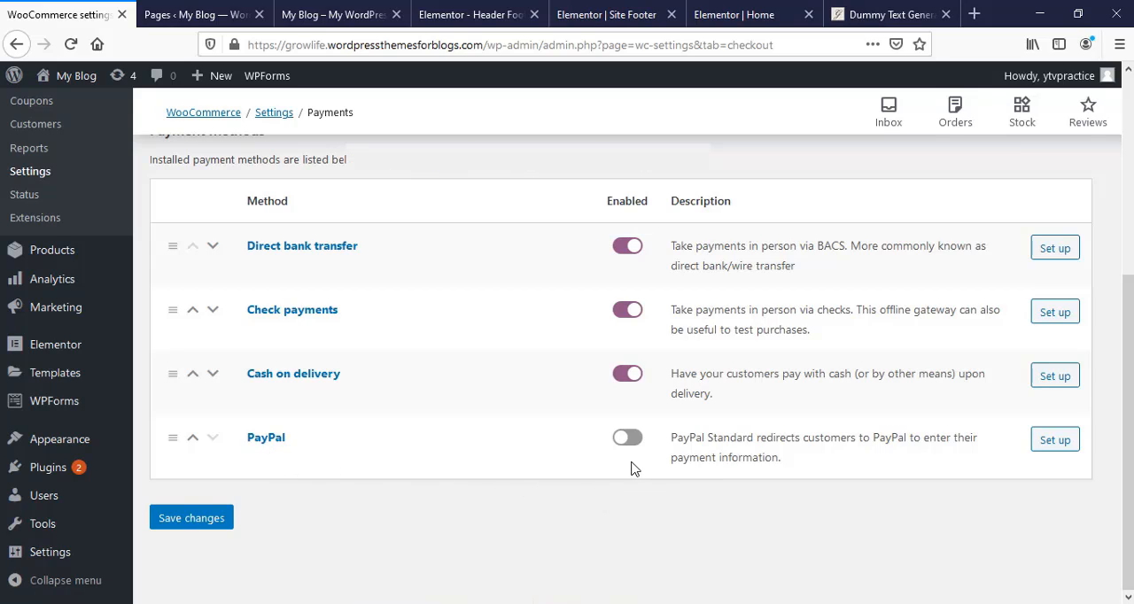
# - Add an empty account row in the Direct bank transfer setup and save its settings
pyautogui.click(1054, 248)
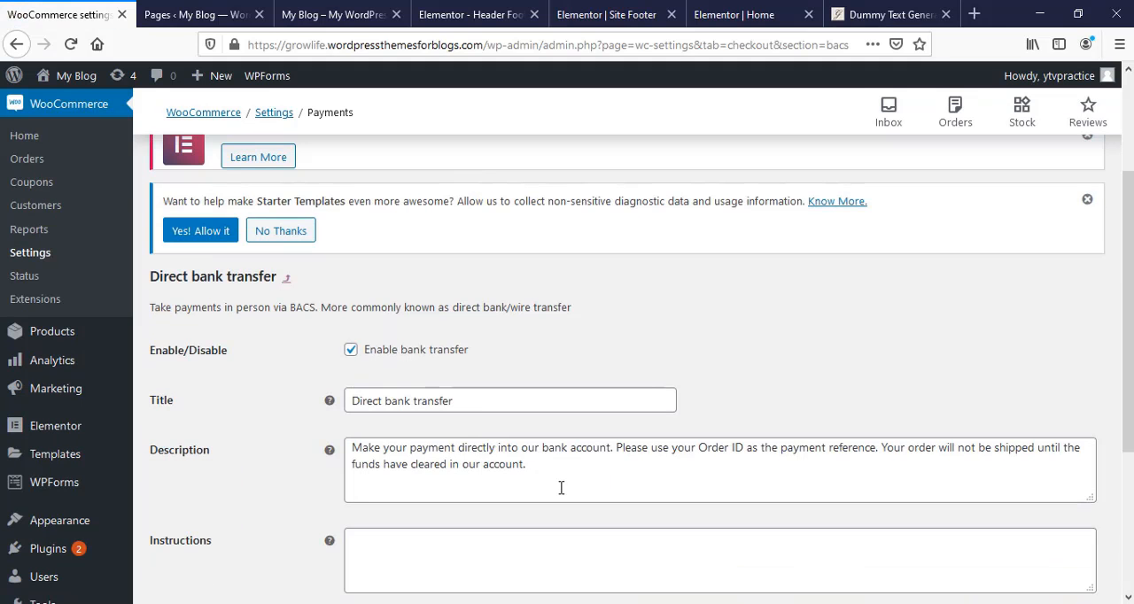
pyautogui.scroll(-5, 439, 451)
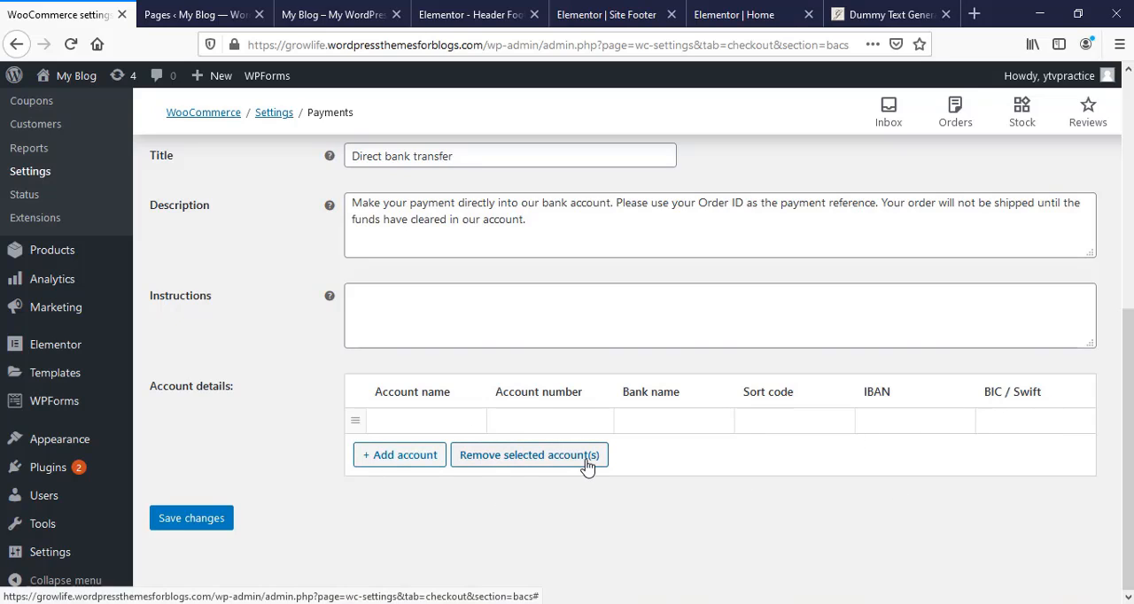
pyautogui.scroll(3, 704, 416)
pyautogui.scroll(-3, 706, 421)
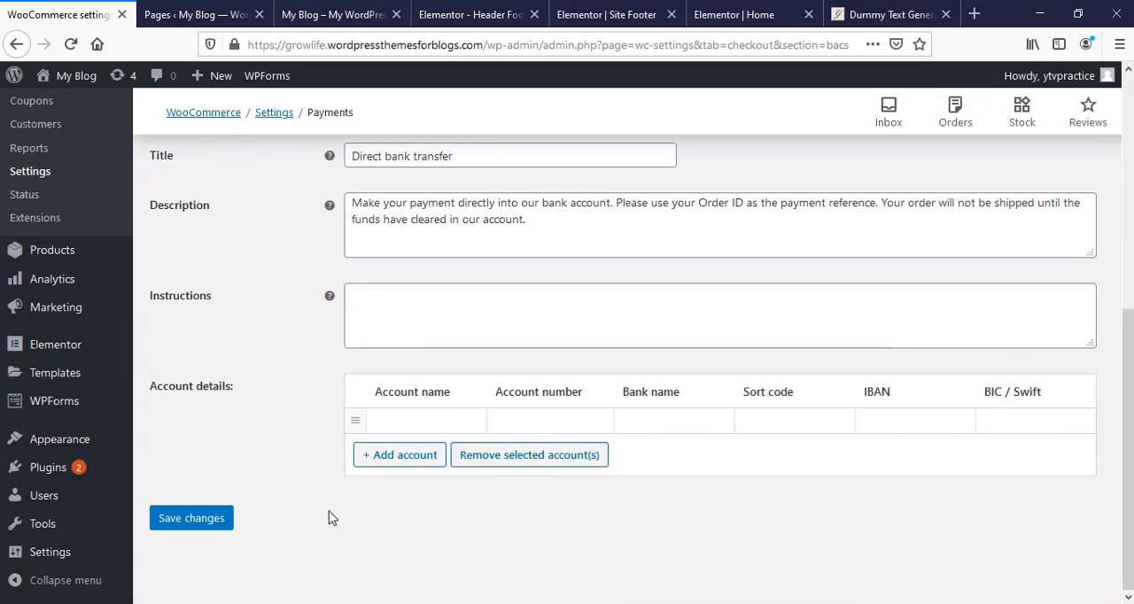
pyautogui.click(213, 529)
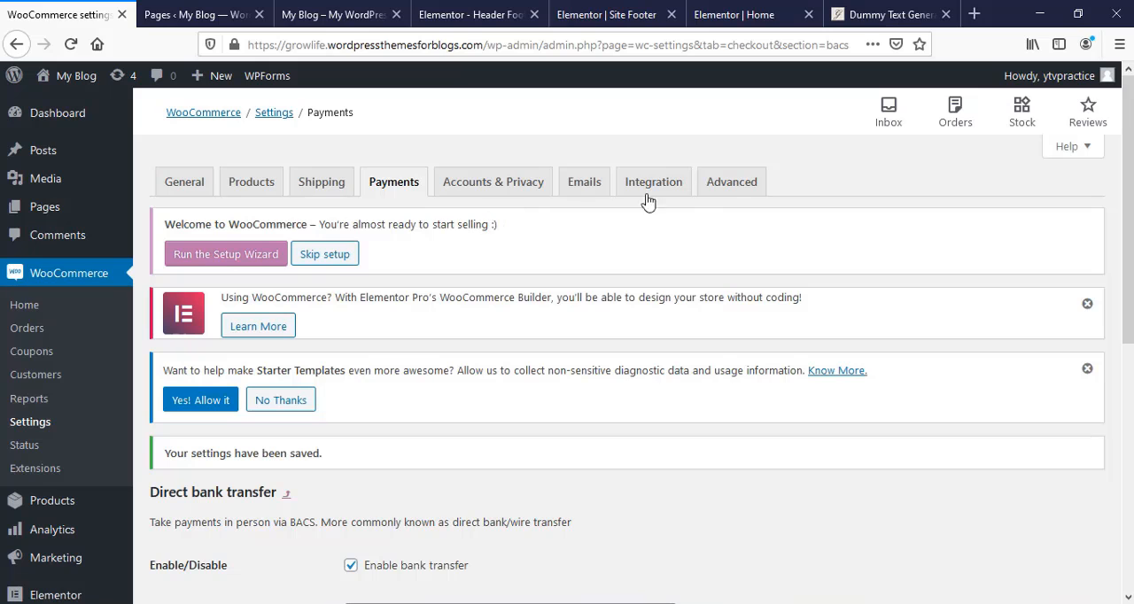
# - Open the list of all products and look through the existing items
pyautogui.moveTo(64, 510)
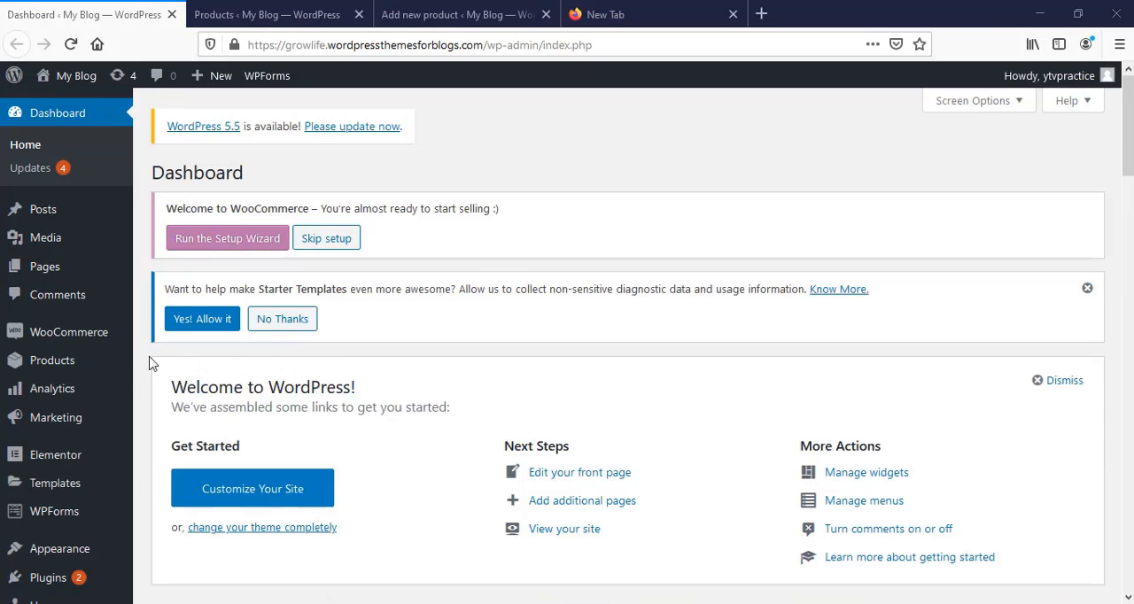
pyautogui.moveTo(53, 361)
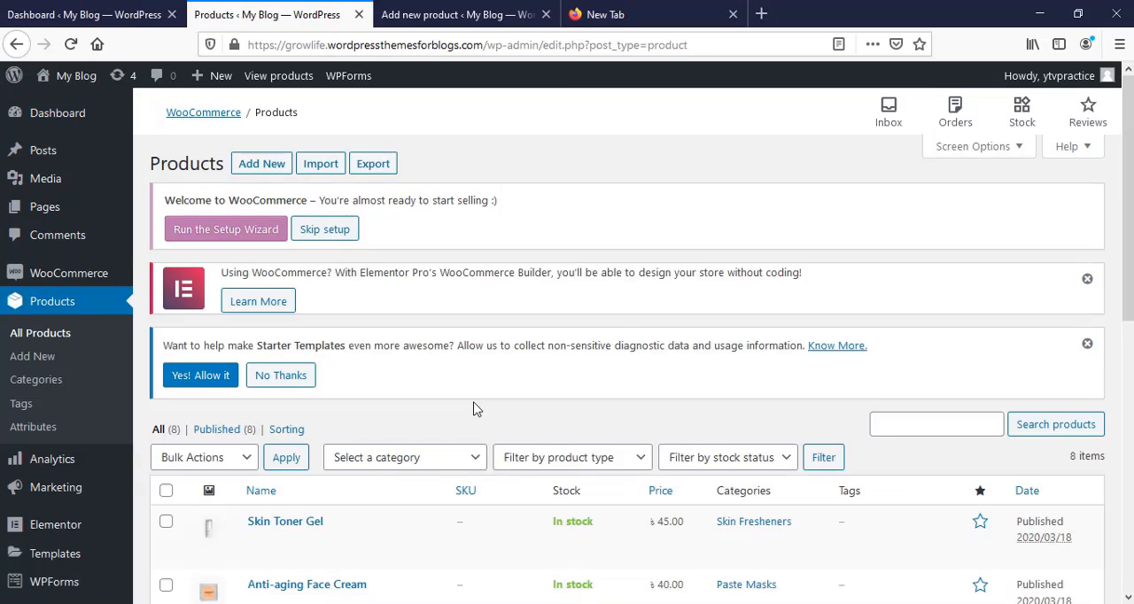
pyautogui.scroll(-5, 476, 412)
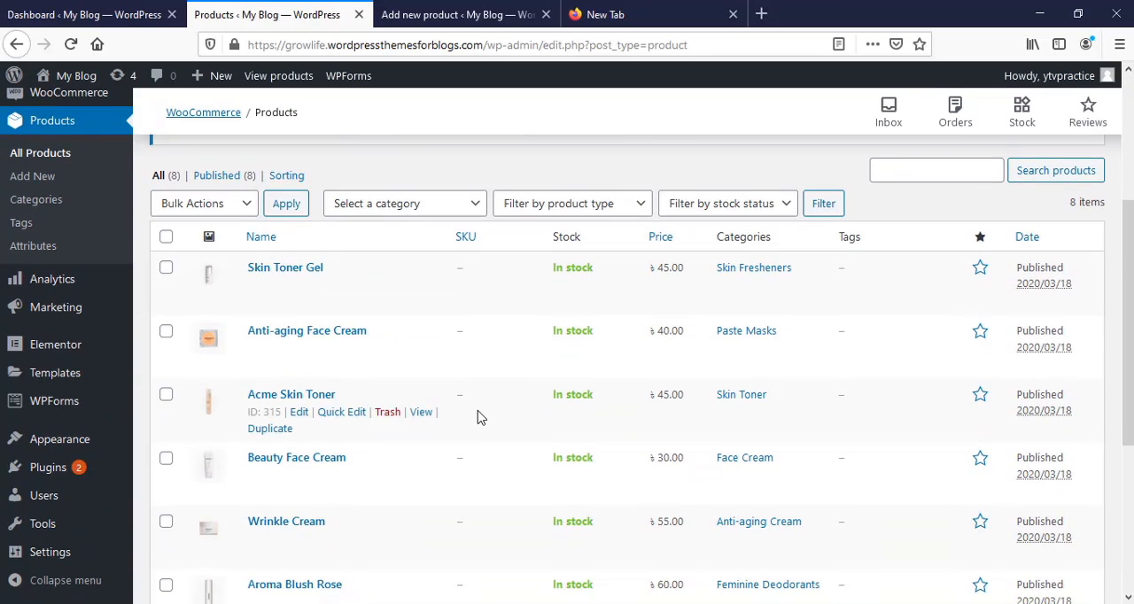
pyautogui.scroll(-4, 476, 417)
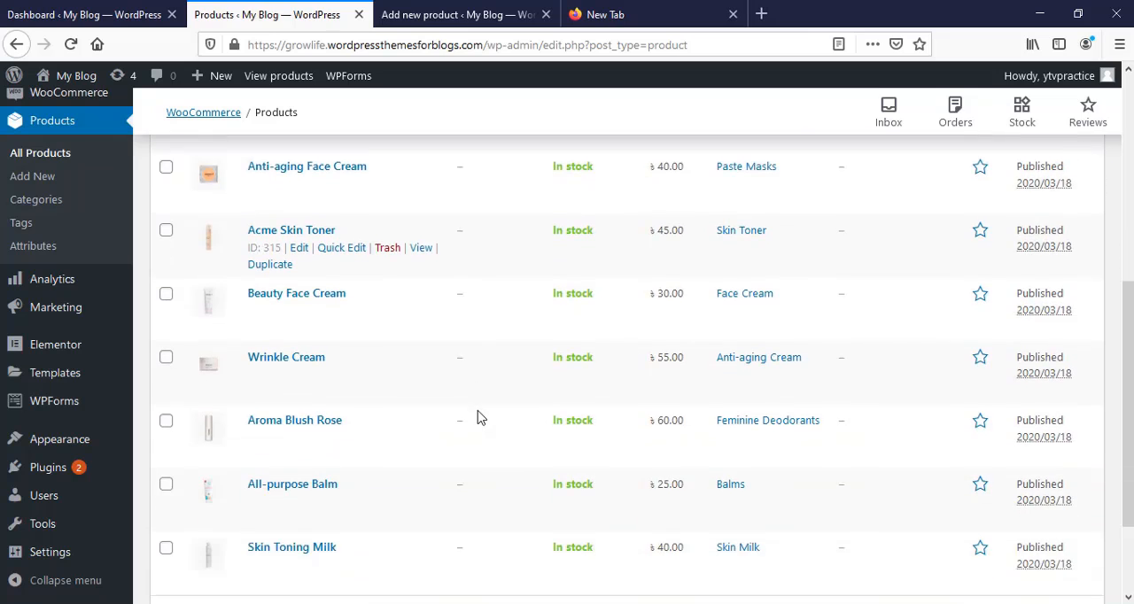
pyautogui.scroll(5, 476, 416)
pyautogui.scroll(2, 476, 416)
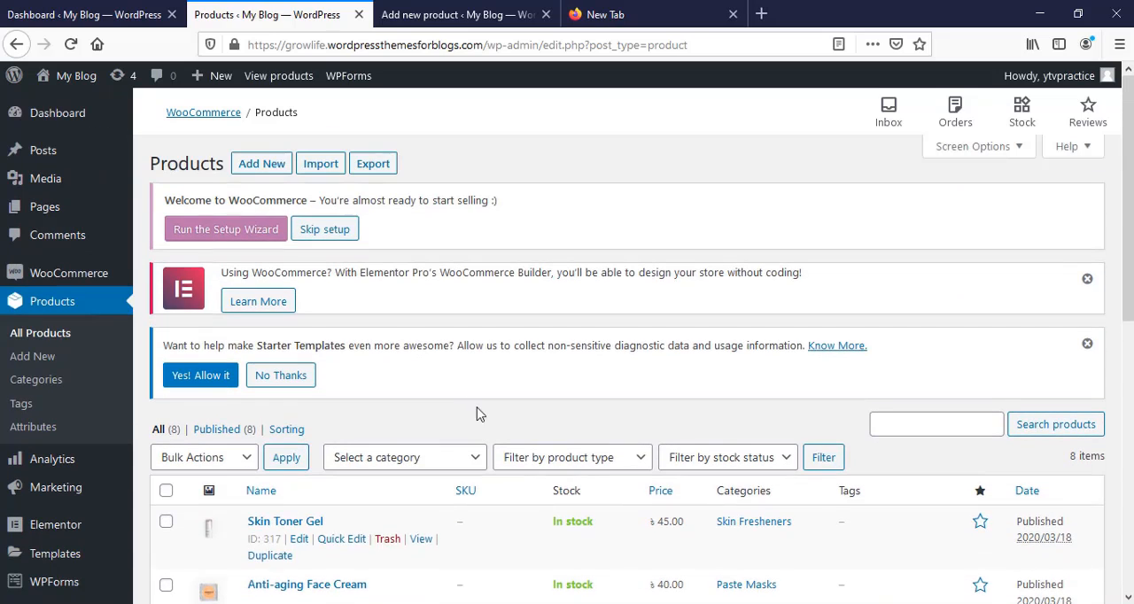
# - Start a new product, look through its form and name it Beauty Night Cream
pyautogui.click(249, 167)
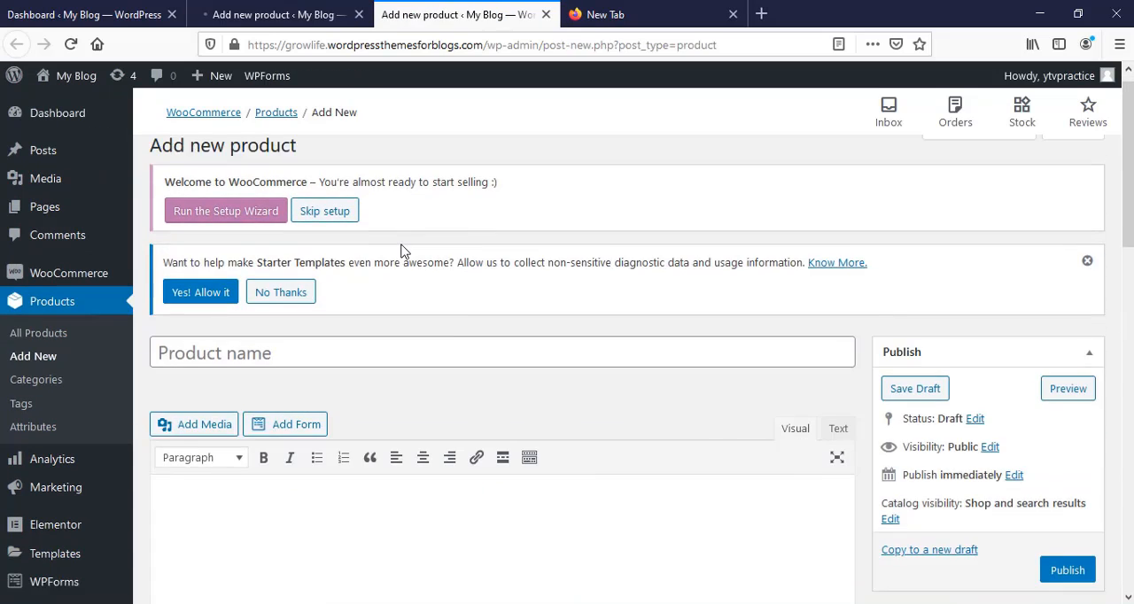
pyautogui.scroll(-6, 458, 347)
pyautogui.scroll(-5, 610, 425)
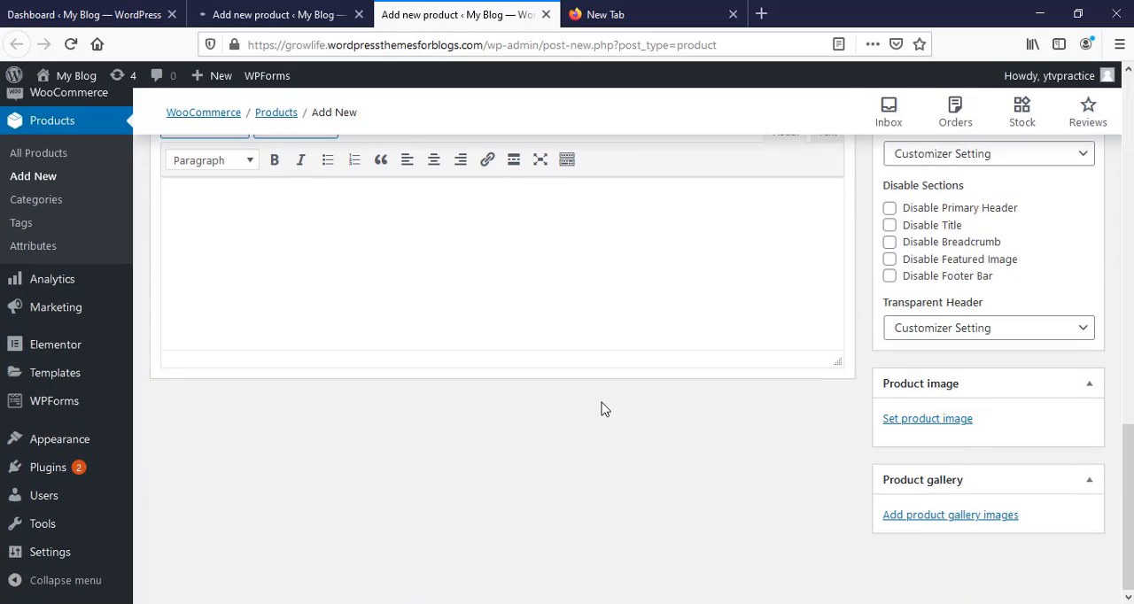
pyautogui.scroll(2, 592, 398)
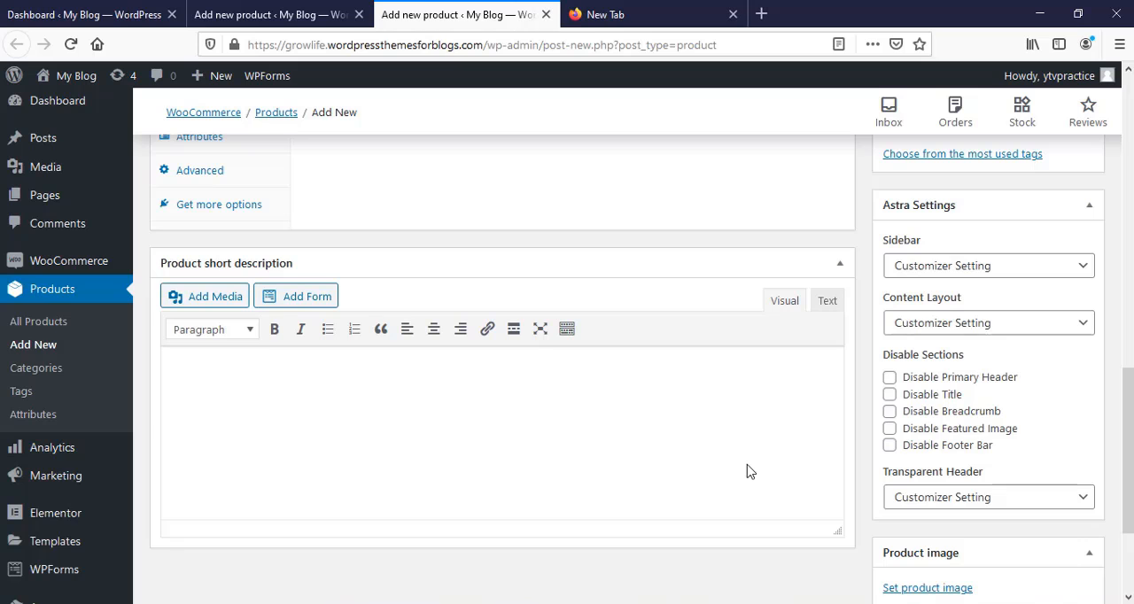
pyautogui.scroll(8, 748, 470)
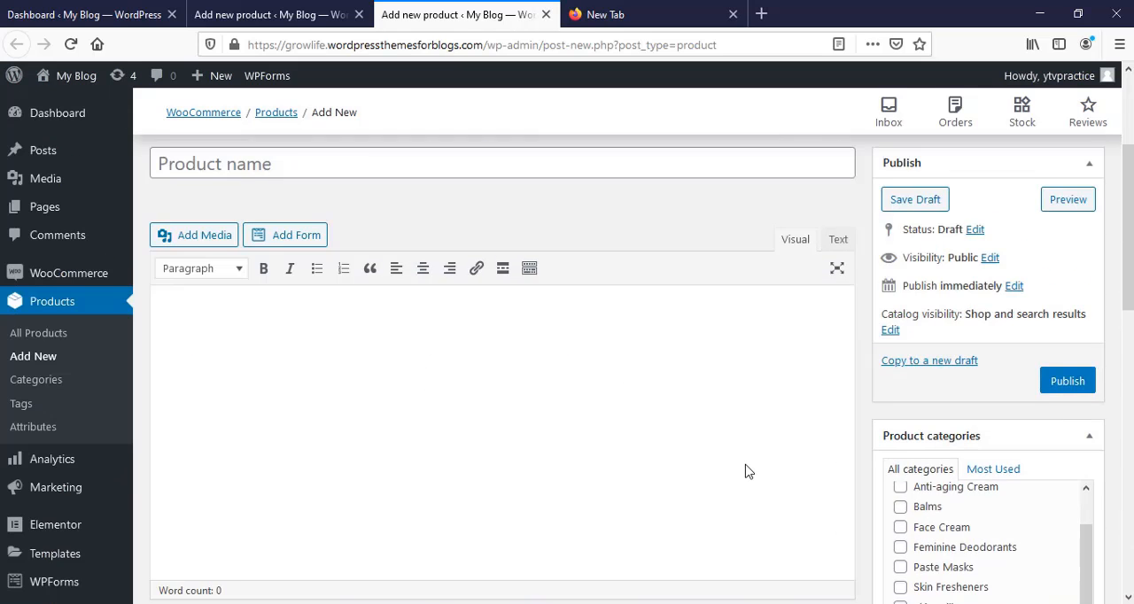
pyautogui.scroll(3, 576, 425)
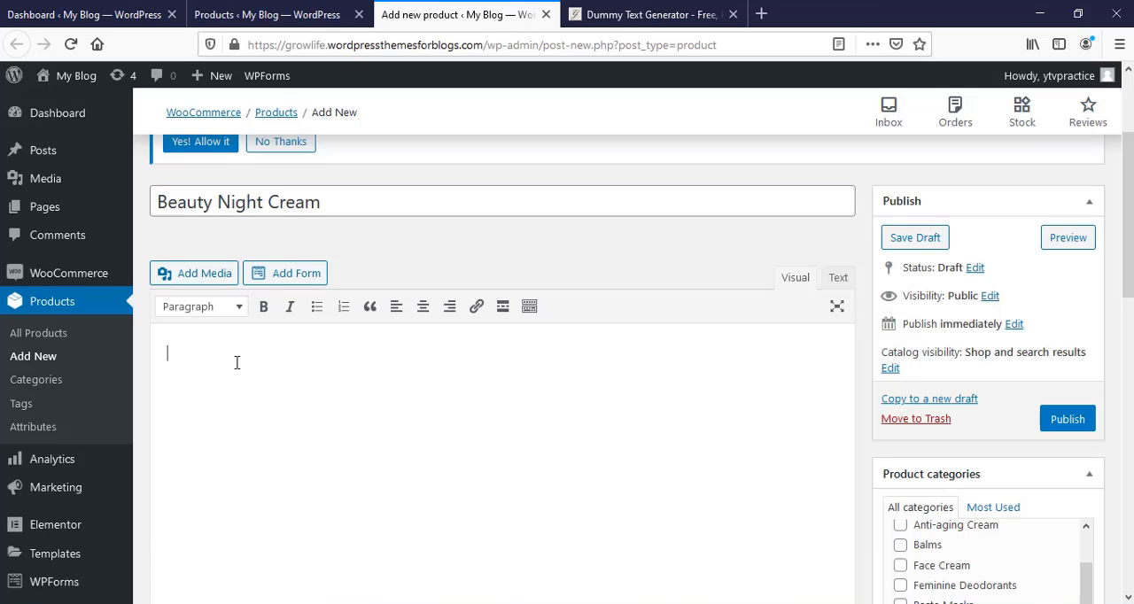
# - Paste the copied dummy text into the main description of the Beauty Night Cream product
pyautogui.rightClick(237, 362)
pyautogui.click(280, 435)
# - Keep the product type as Simple product and set the regular price to 200 and the sale price to 150
pyautogui.scroll(-3, 278, 434)
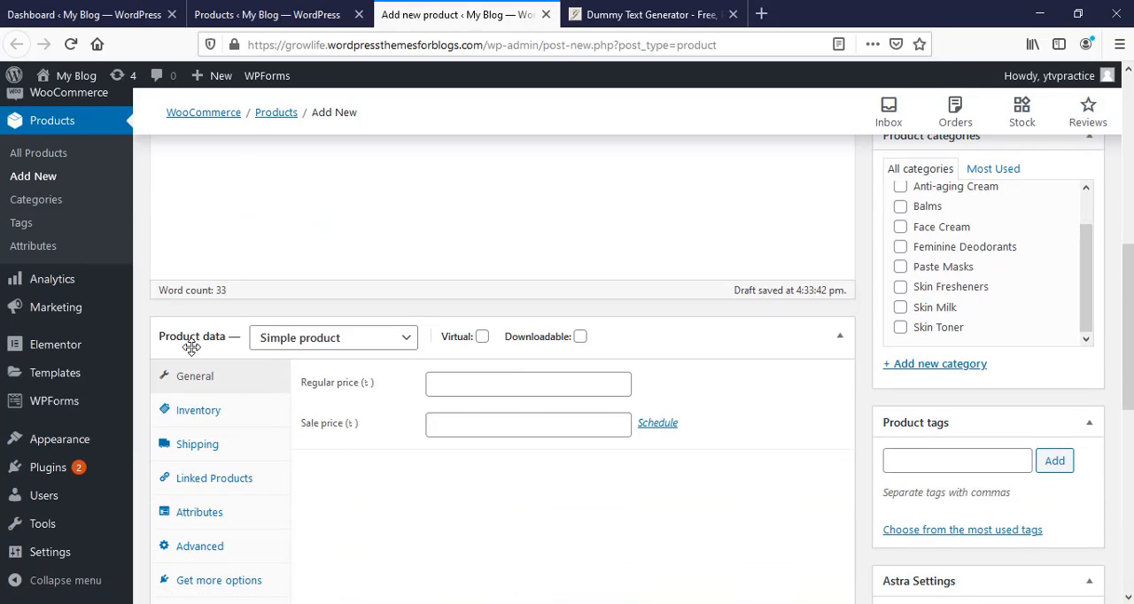
pyautogui.click(403, 343)
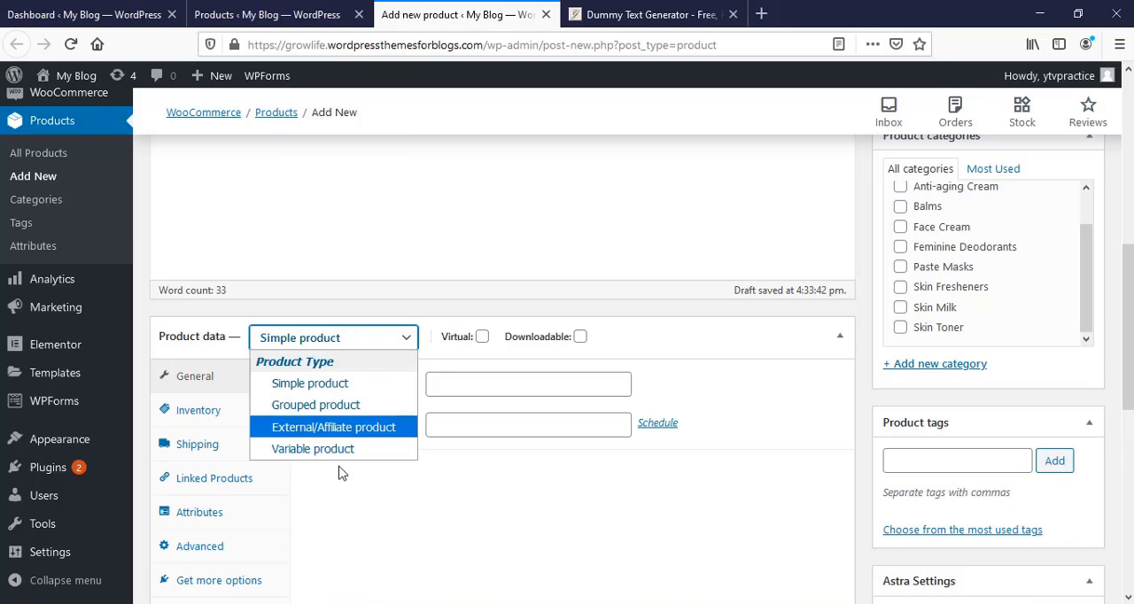
pyautogui.click(399, 344)
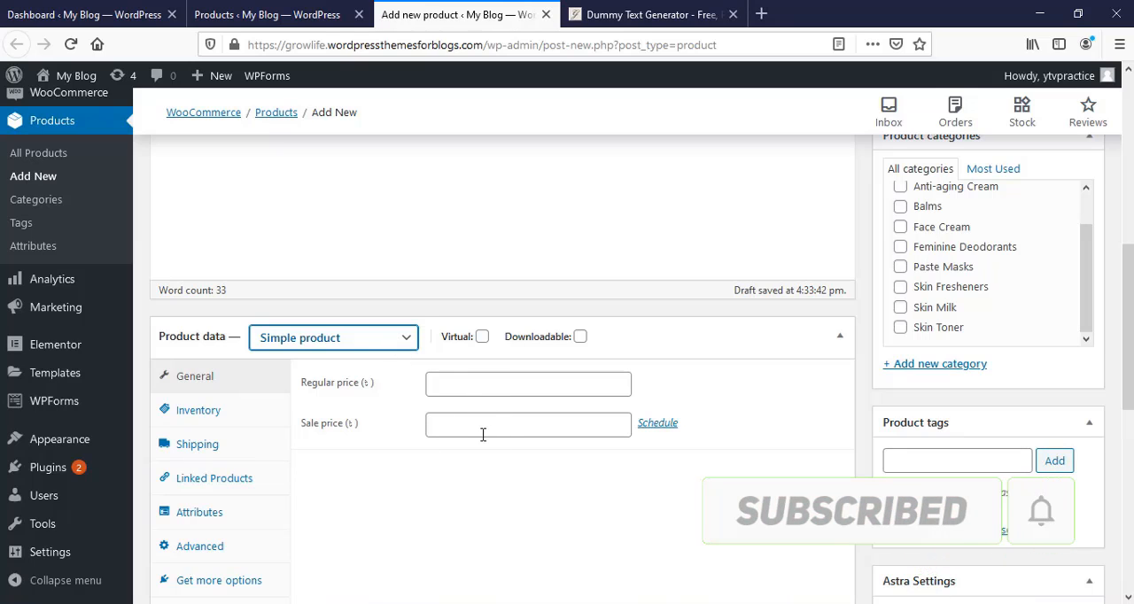
pyautogui.click(453, 387)
pyautogui.write('200')
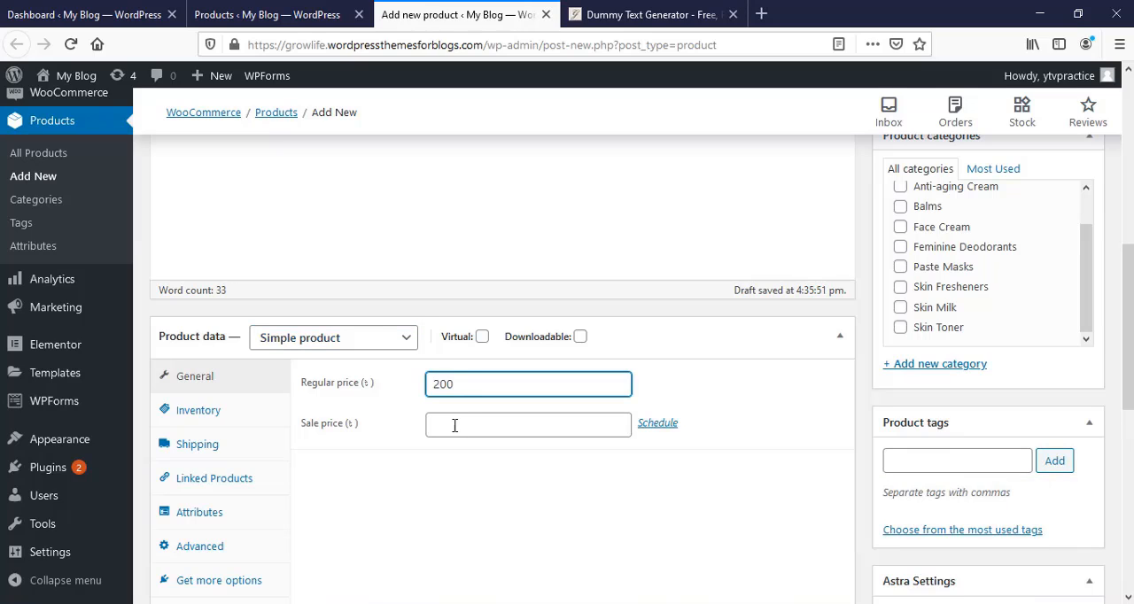
pyautogui.click(454, 425)
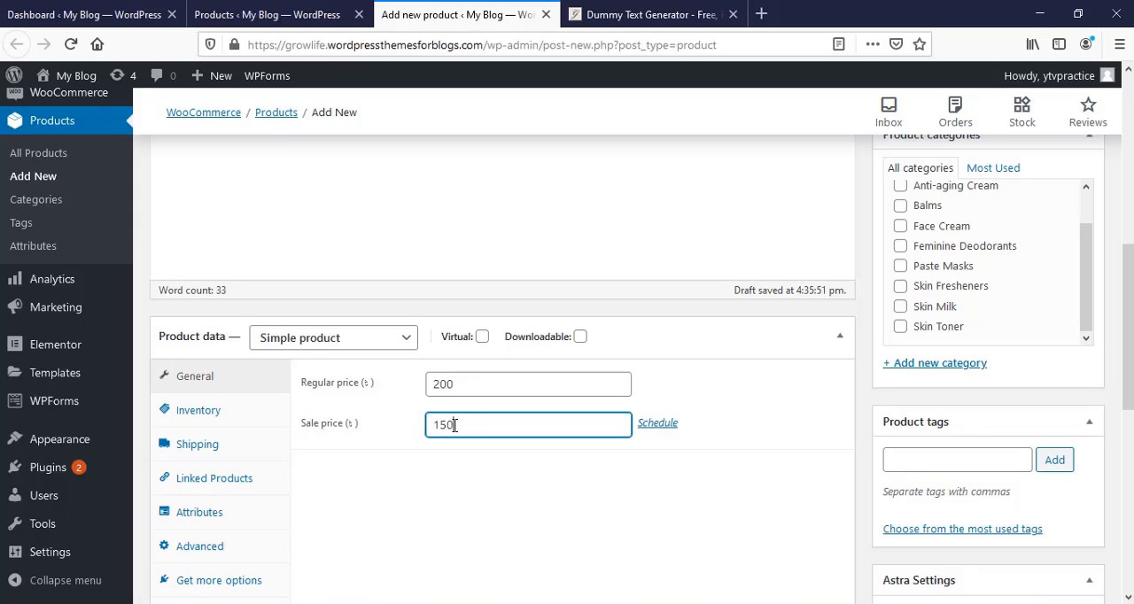
# - In the inventory settings, enter the SKU "white, black, green" and enable stock management with quantity 10 and backorders kept at Do not allow
pyautogui.click(229, 422)
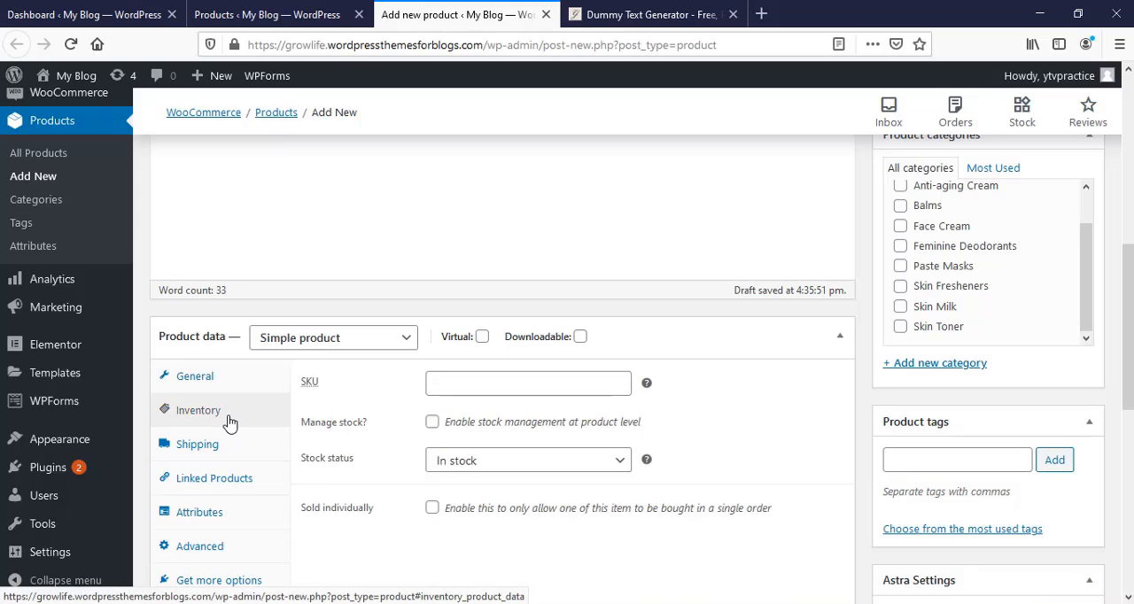
pyautogui.scroll(-2, 416, 337)
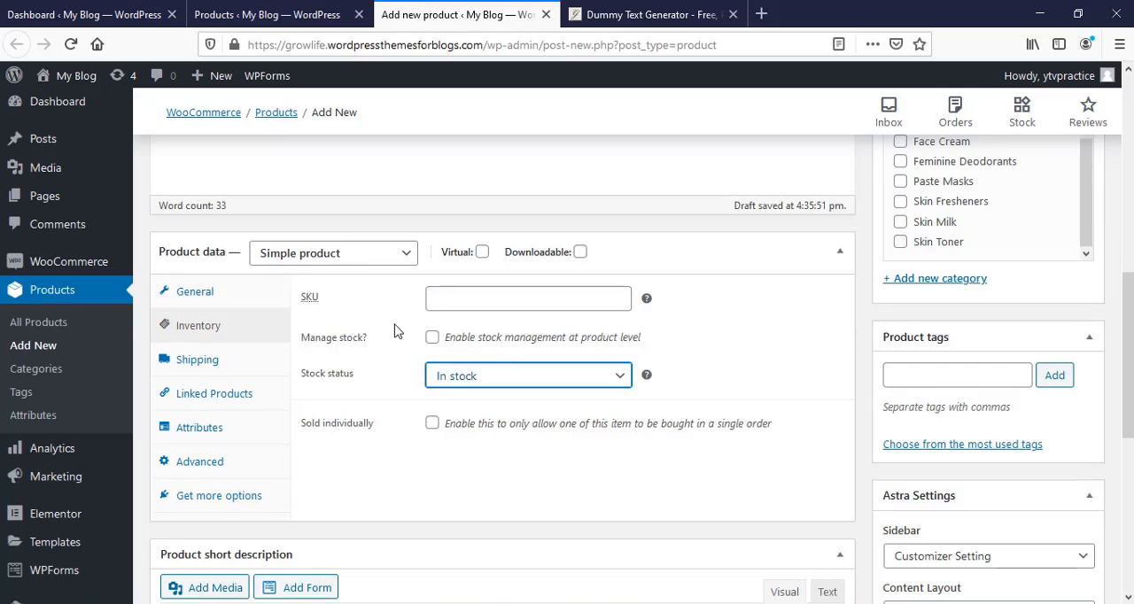
pyautogui.click(447, 304)
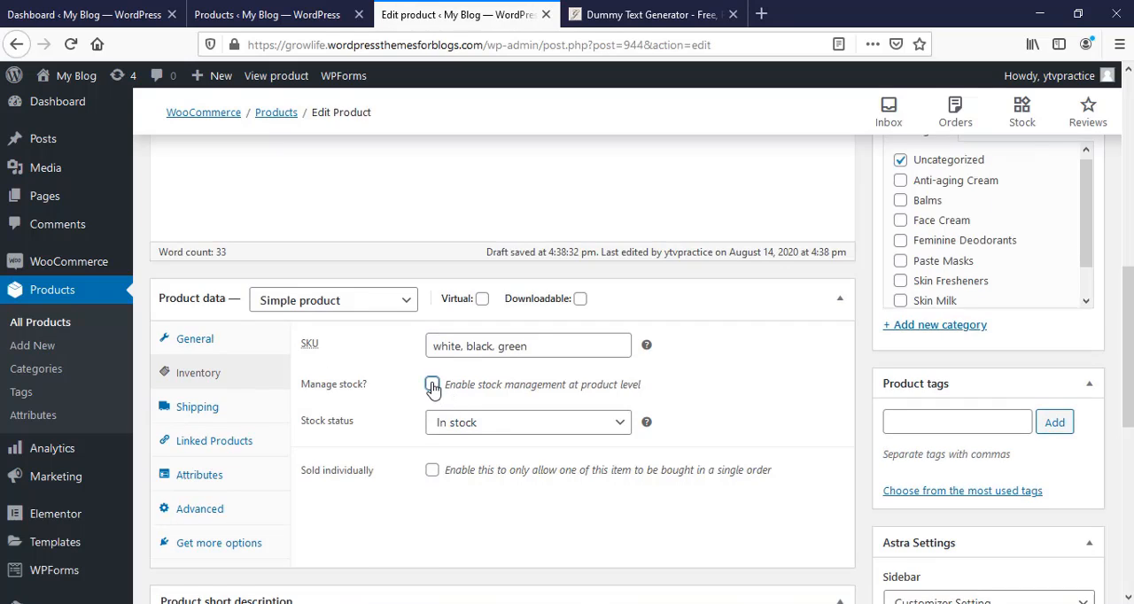
pyautogui.click(432, 384)
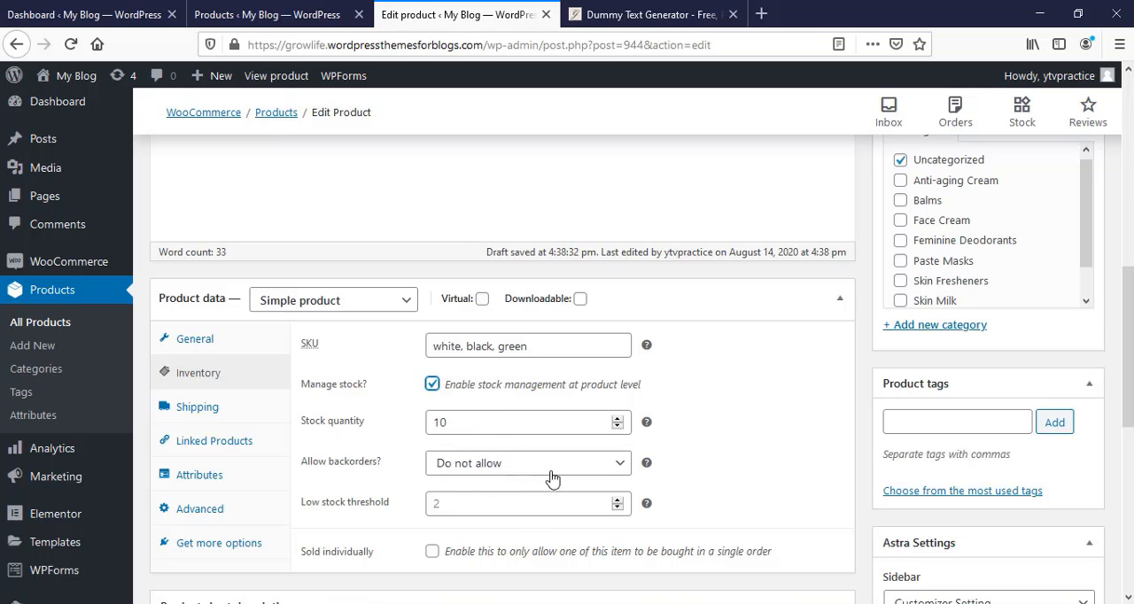
pyautogui.click(594, 467)
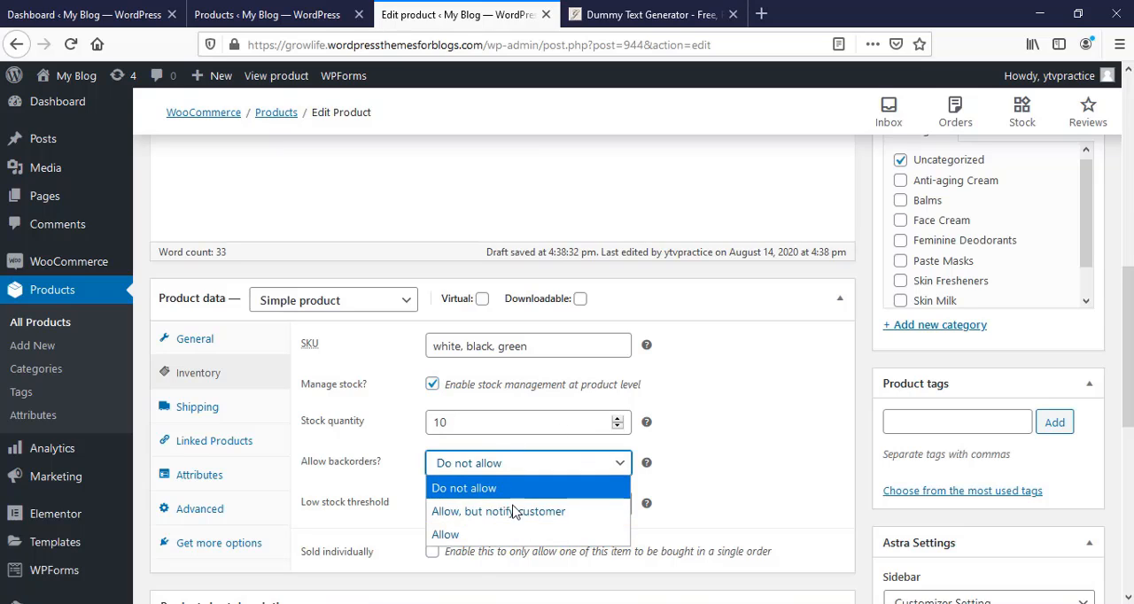
pyautogui.click(595, 469)
# - Review the shipping fields, then link Wrinkle Cream as an upsell and Beauty Face Cream as a cross-sell
pyautogui.scroll(-1, 586, 474)
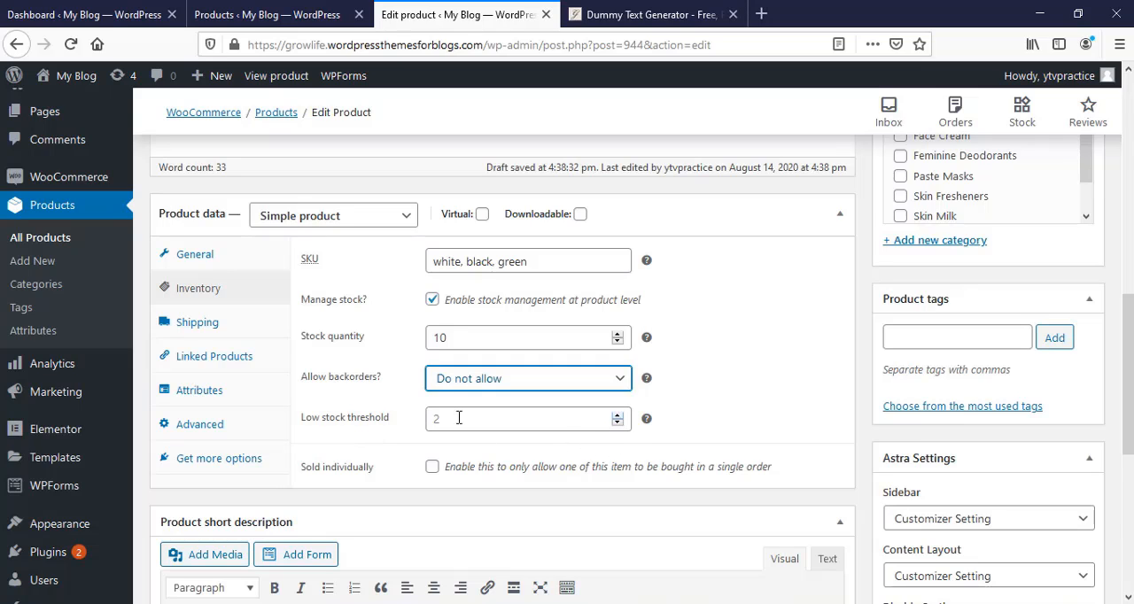
pyautogui.click(229, 333)
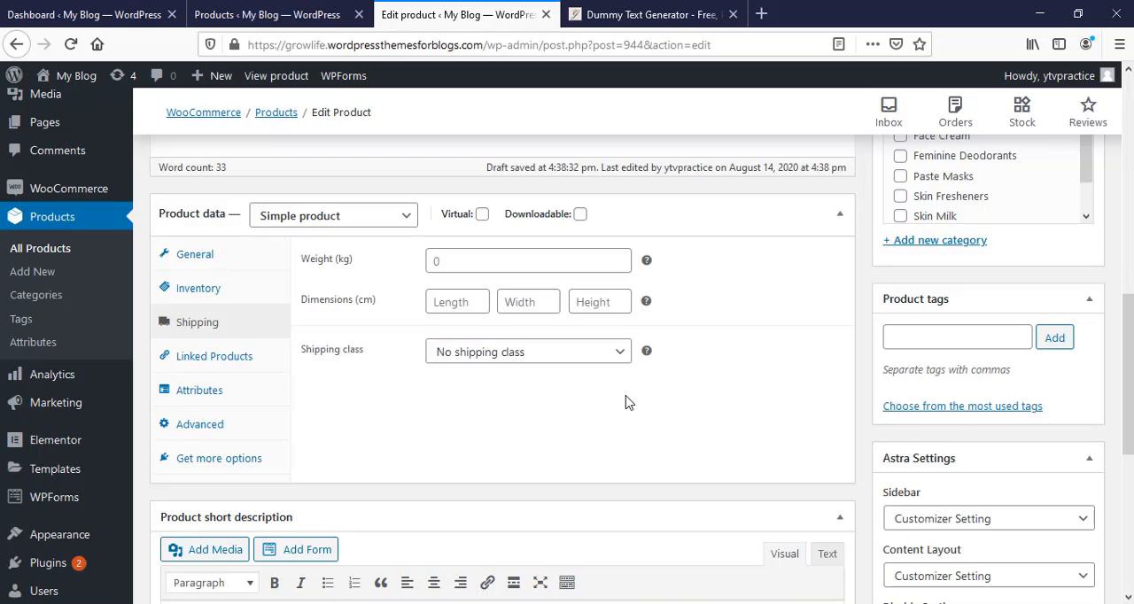
pyautogui.click(237, 365)
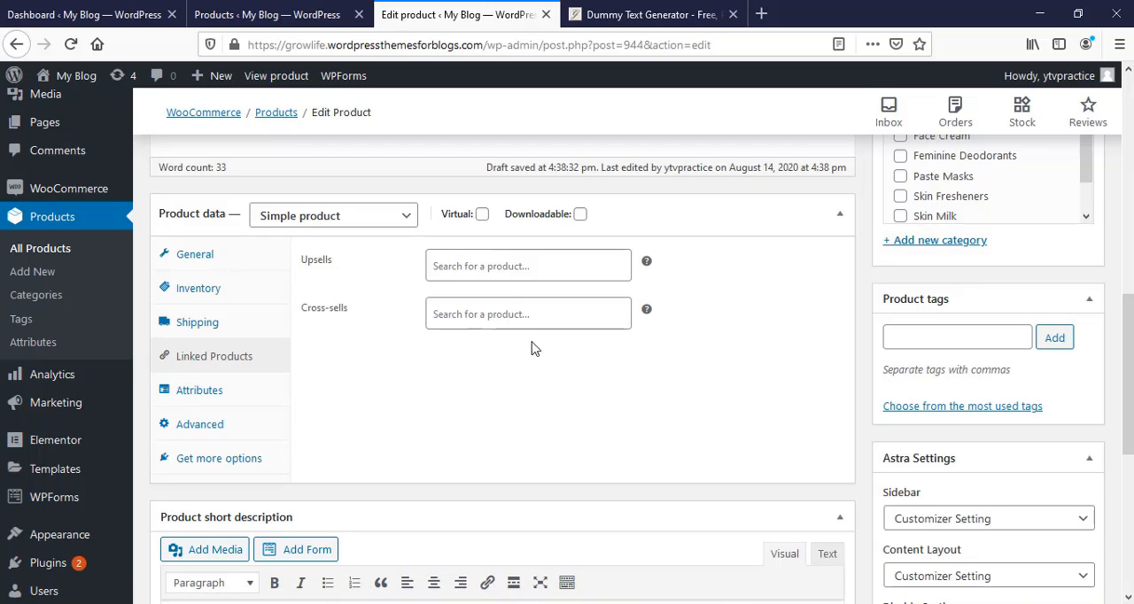
pyautogui.click(477, 267)
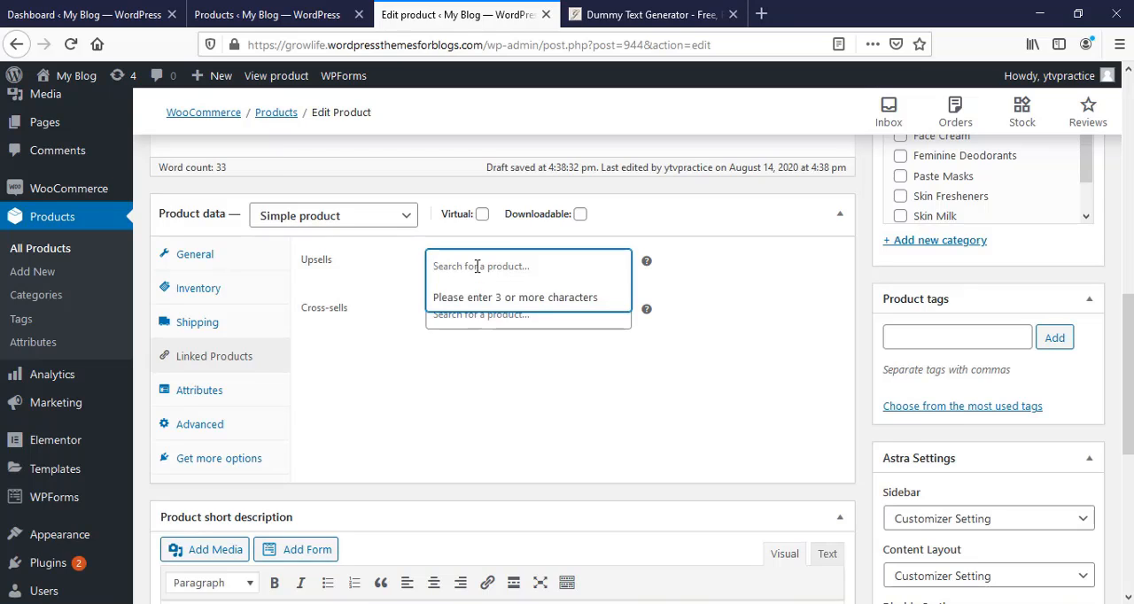
pyautogui.write('crea')
pyautogui.click(494, 298)
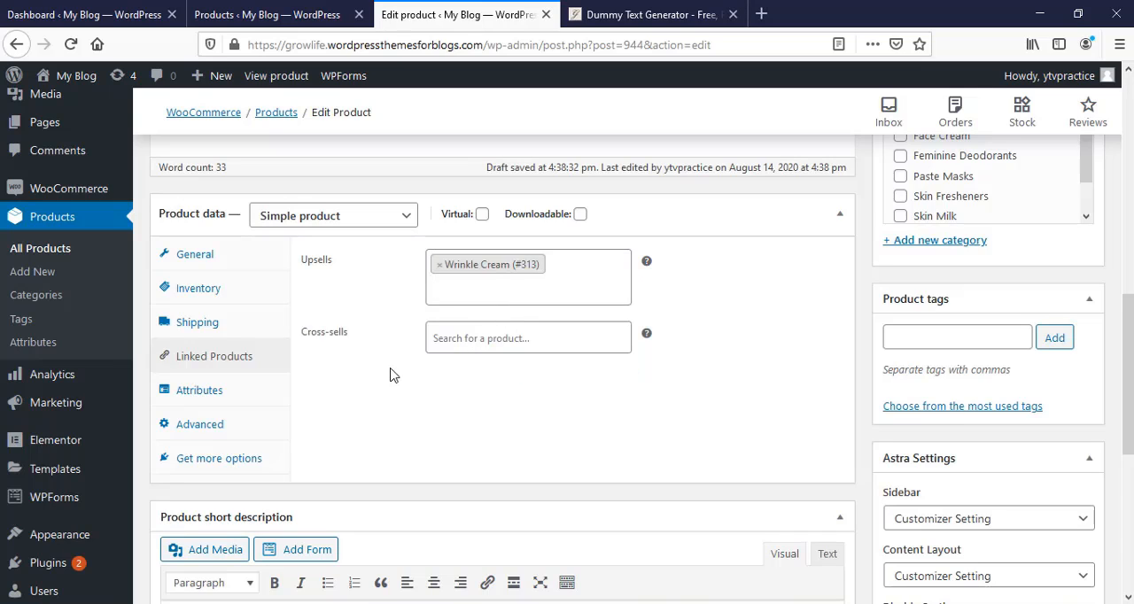
pyautogui.click(474, 345)
pyautogui.write('bea')
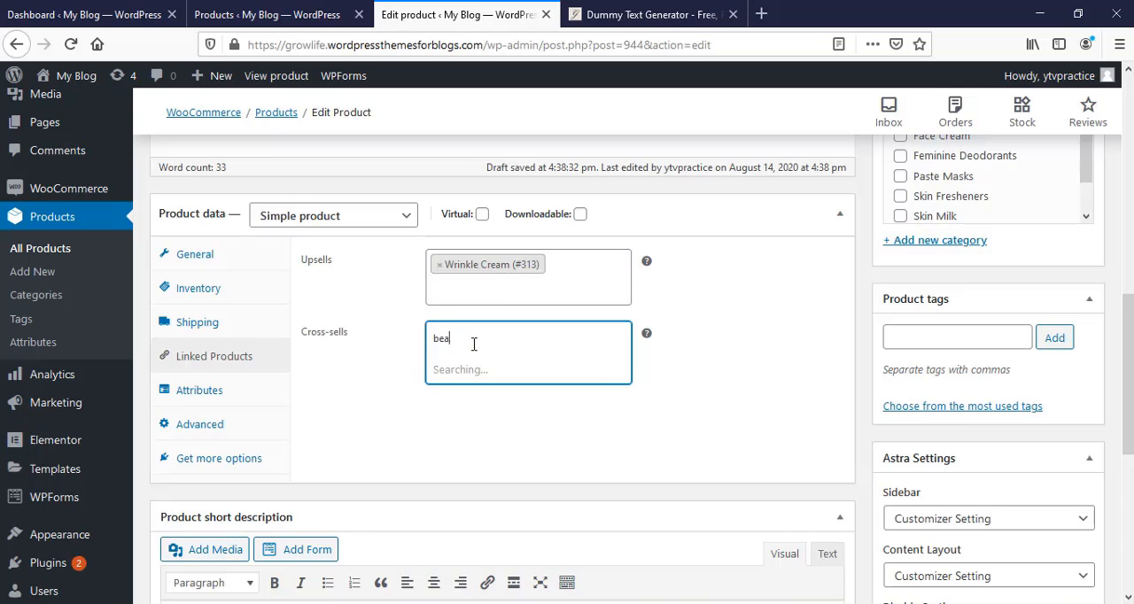
pyautogui.click(496, 370)
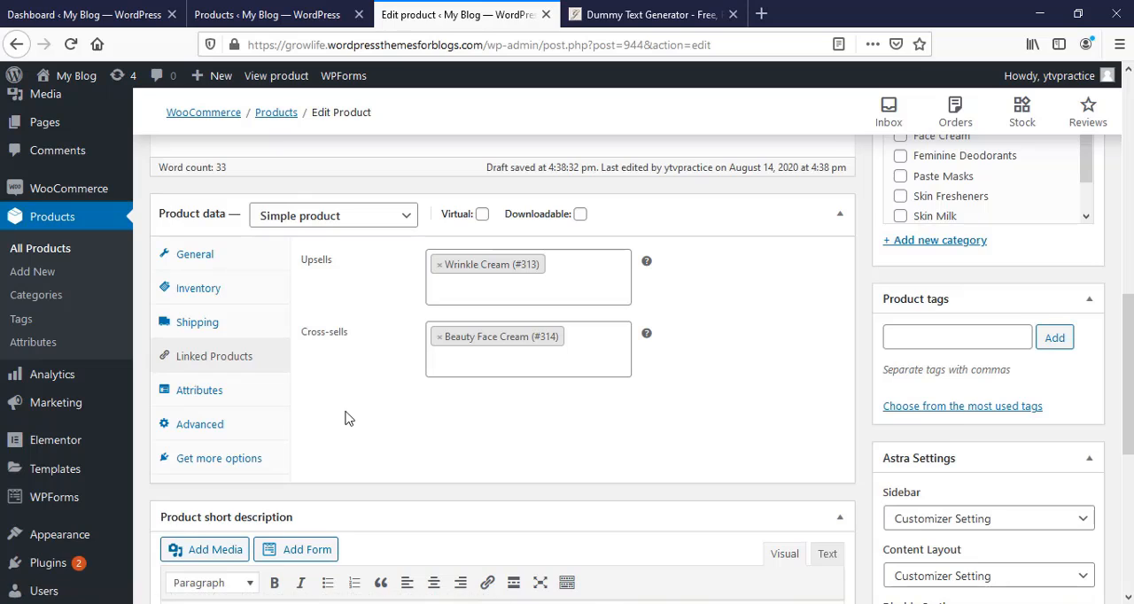
# - Check the product attributes and enter 20 as the purchase note in the advanced product settings
pyautogui.click(222, 393)
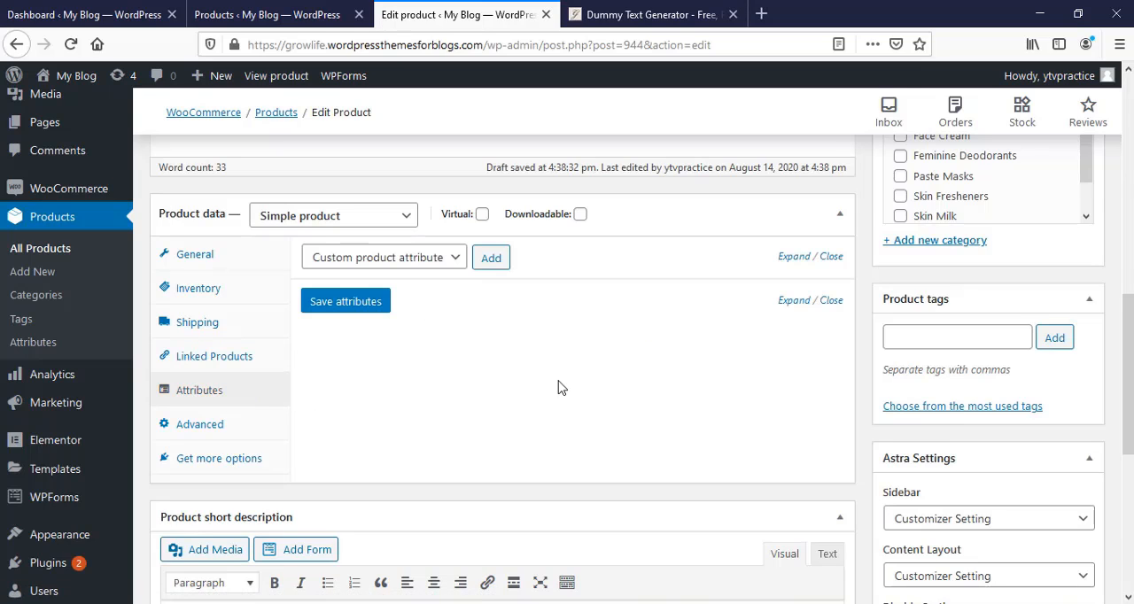
pyautogui.click(197, 429)
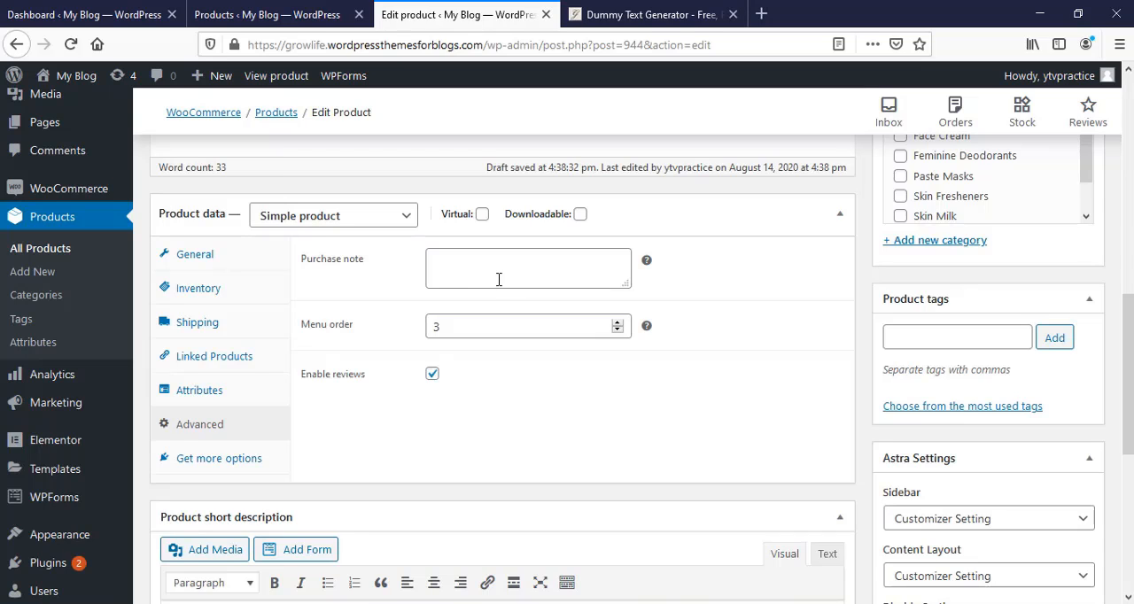
pyautogui.click(459, 277)
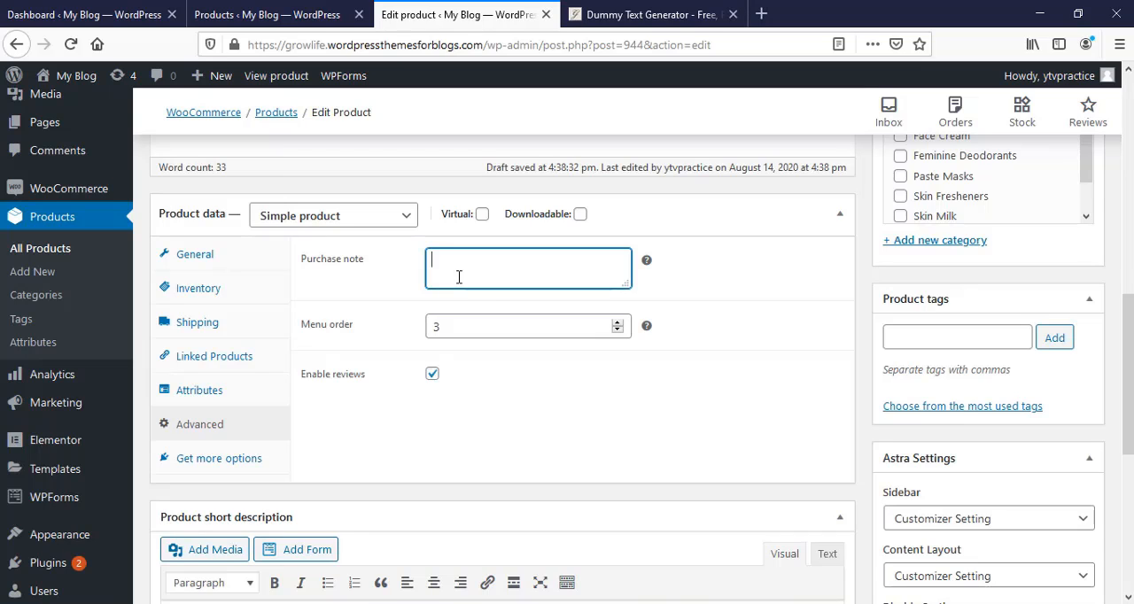
pyautogui.write('20')
pyautogui.click(665, 427)
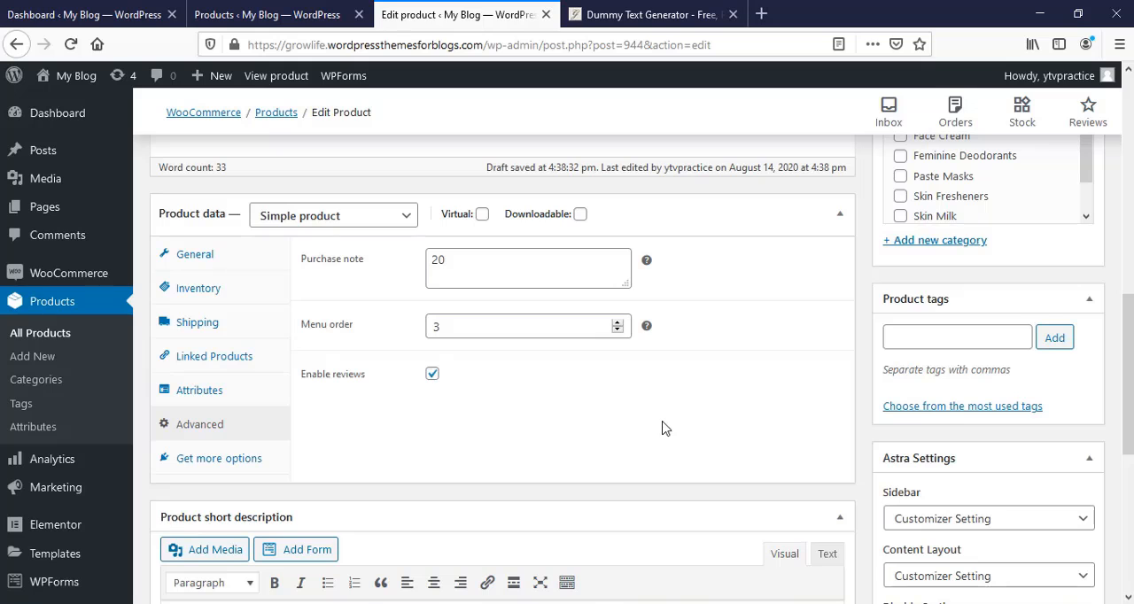
# - Paste the dummy text beginning "Interdum egestas" as the product short description
pyautogui.scroll(-4, 665, 429)
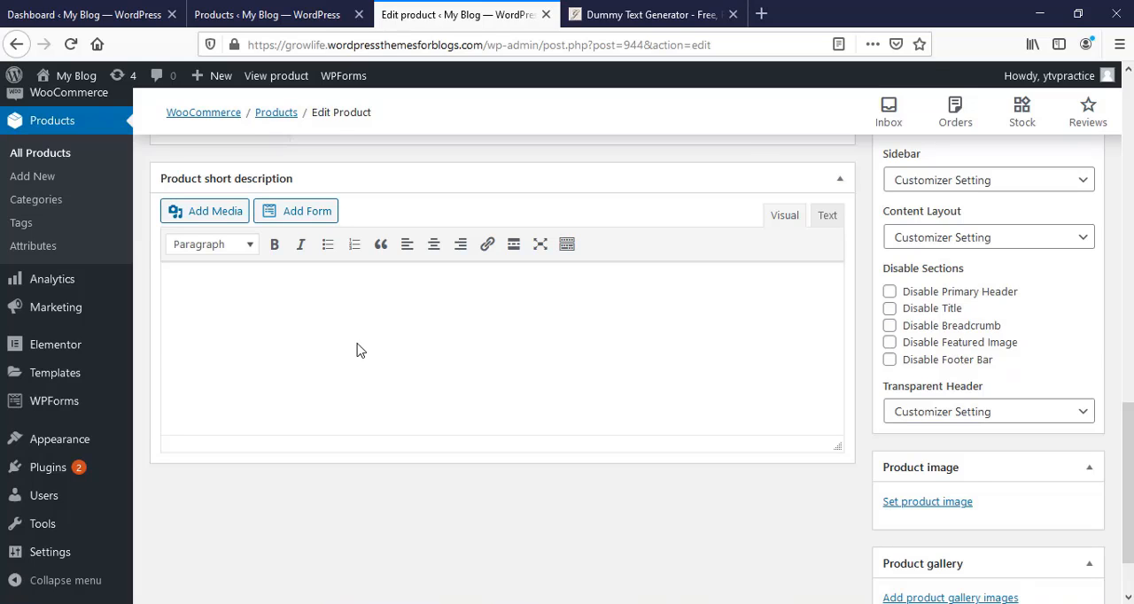
pyautogui.click(356, 350)
pyautogui.write('Interdum egestas. Ultrices ultrices Cubilia quam commodo interdum habitant natoque')
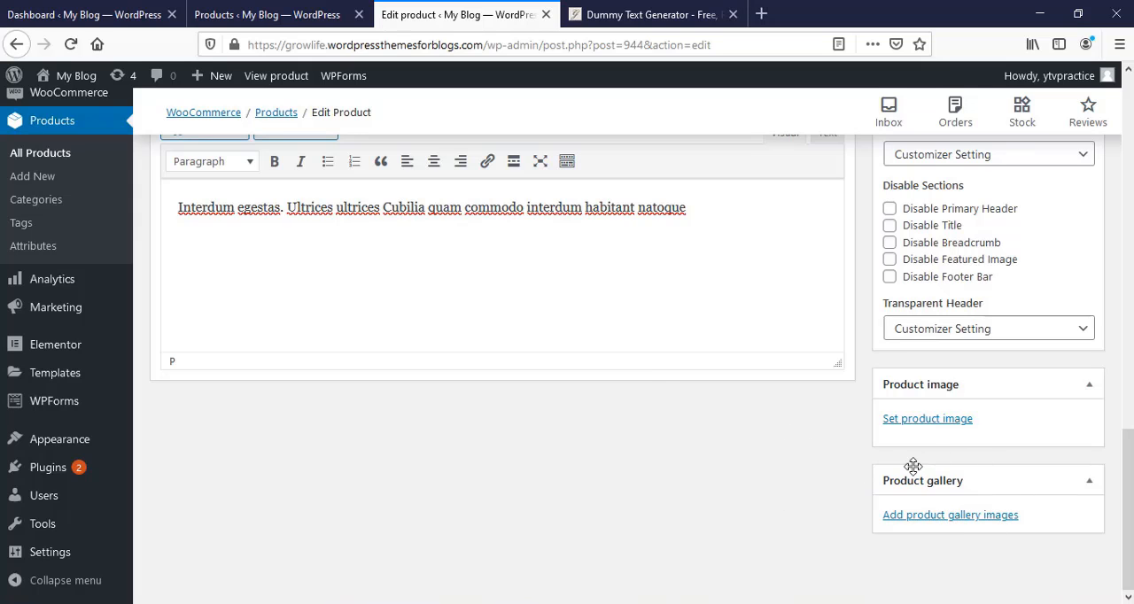
# - Set the all-purpose balm tube photo 1.jpg from the media library as the product image
pyautogui.click(927, 419)
pyautogui.scroll(-5, 683, 438)
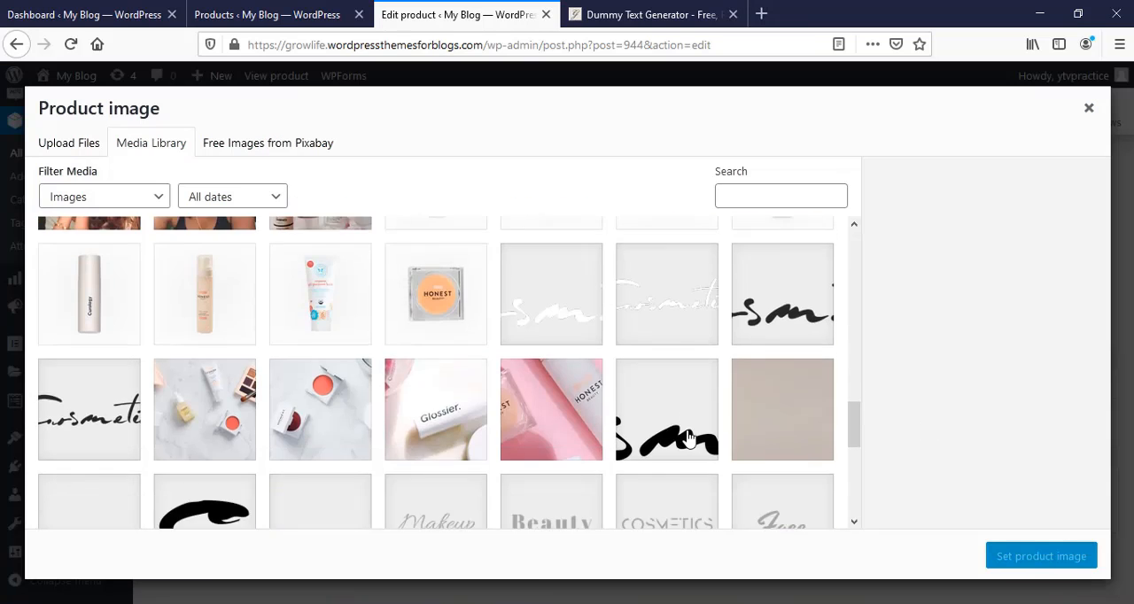
pyautogui.scroll(2, 689, 437)
pyautogui.click(337, 478)
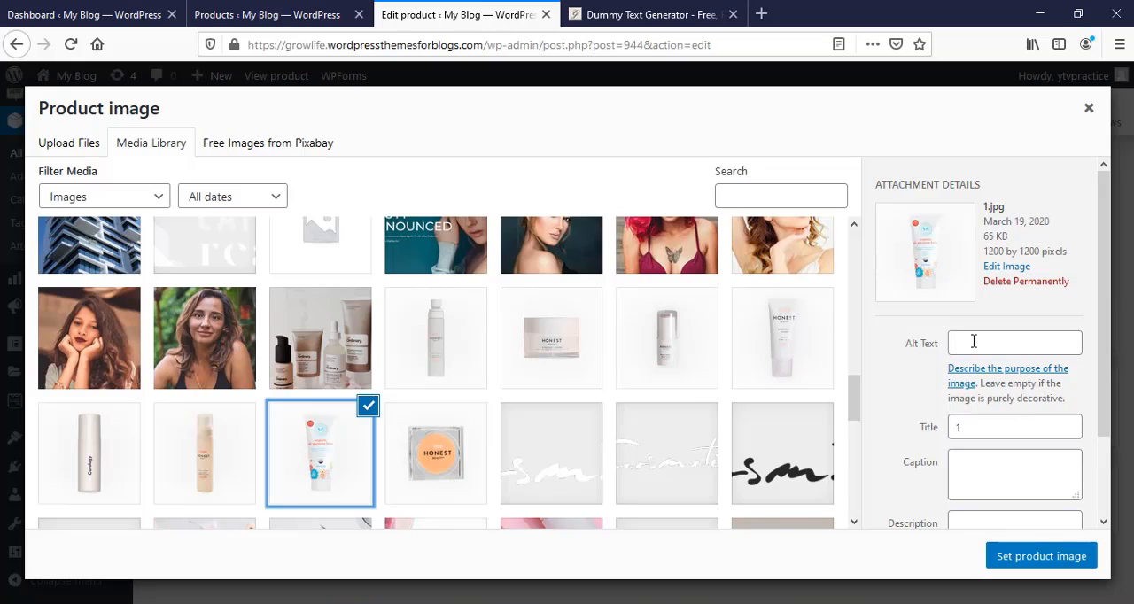
pyautogui.click(1041, 558)
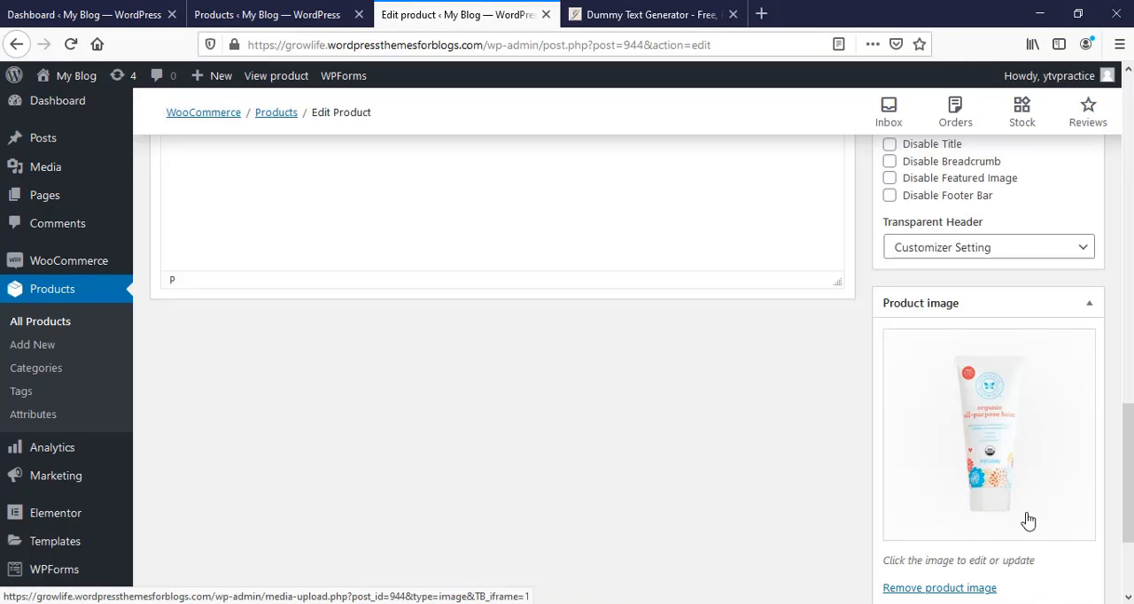
# - Add four media library photos to the product gallery: the jar 3.jpg, the tube 5.jpg and the two bottles beside the jar
pyautogui.scroll(-3, 1027, 520)
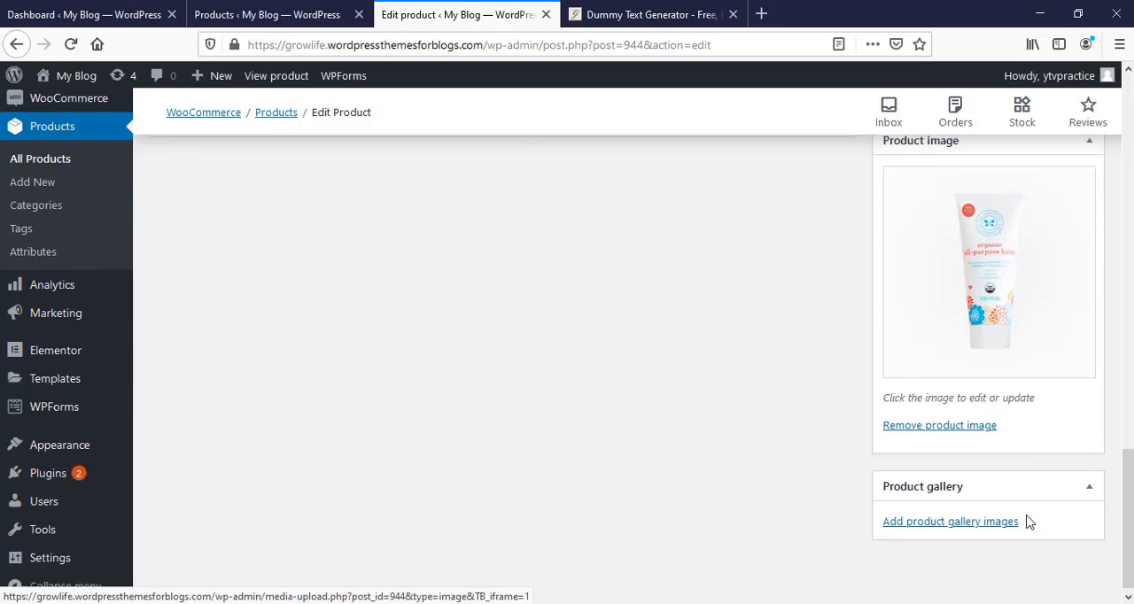
pyautogui.click(928, 517)
pyautogui.scroll(1, 430, 419)
pyautogui.click(553, 356)
pyautogui.click(666, 359)
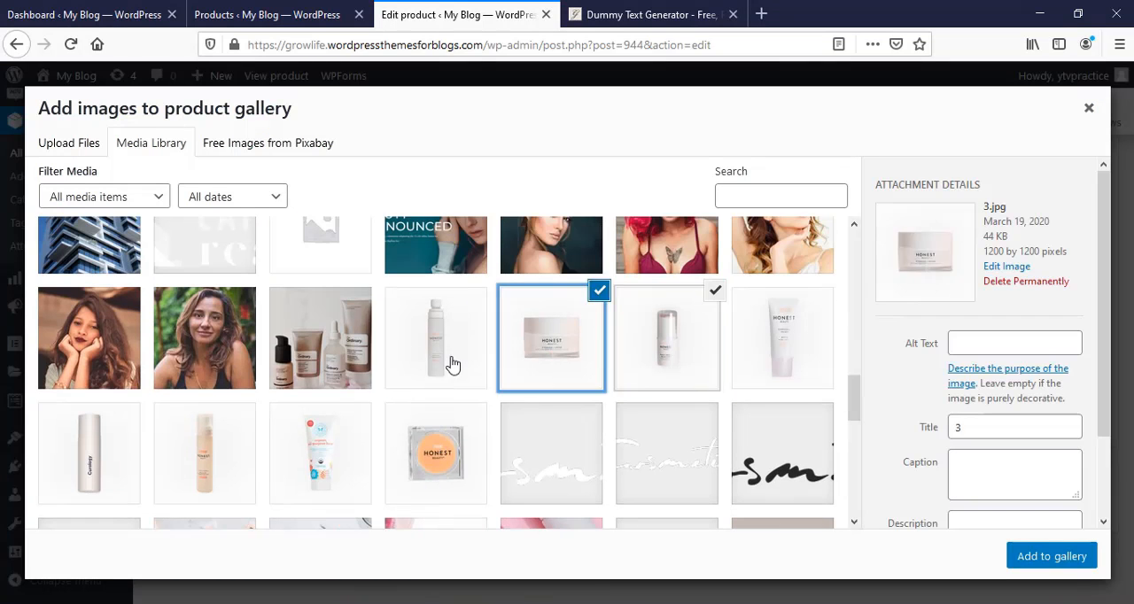
pyautogui.click(450, 358)
pyautogui.click(781, 355)
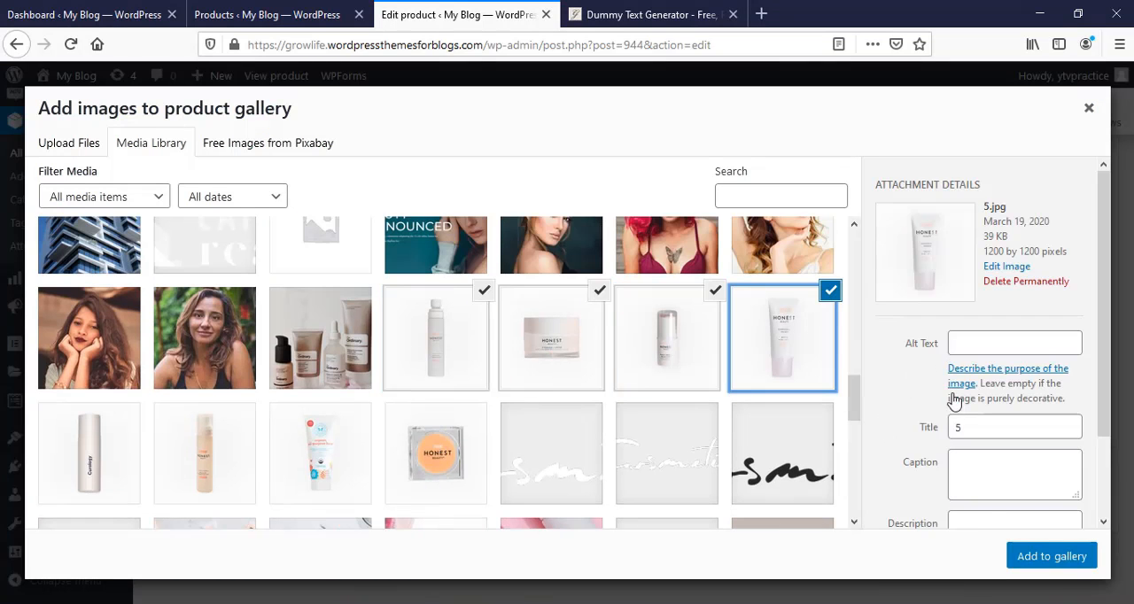
pyautogui.click(1043, 563)
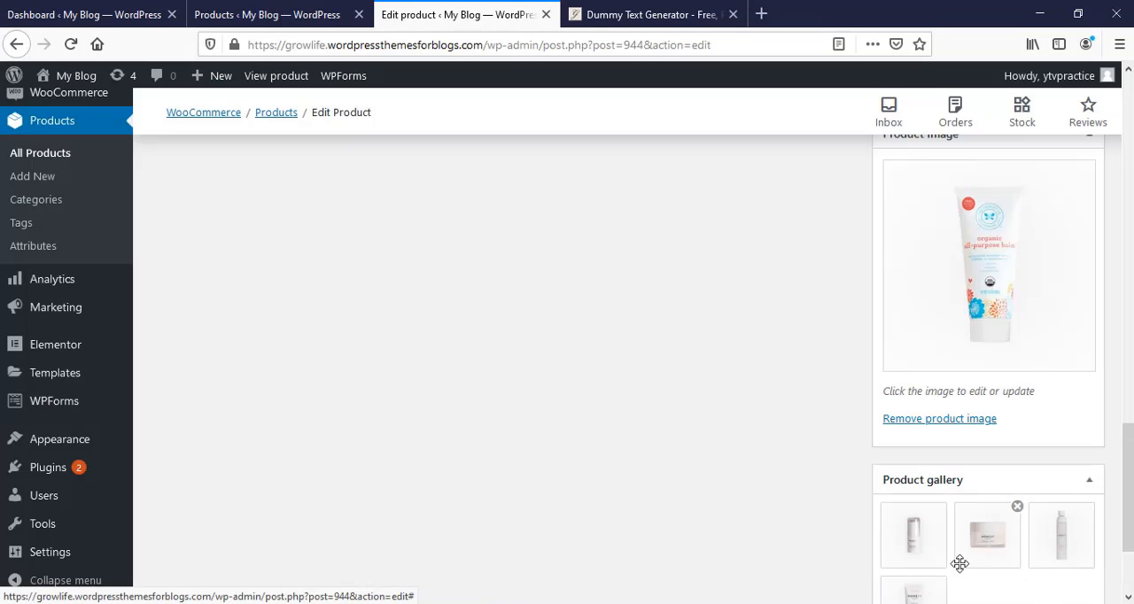
# - Add the product tags beauty cream, night cream, face cream and gold cream
pyautogui.scroll(3, 930, 491)
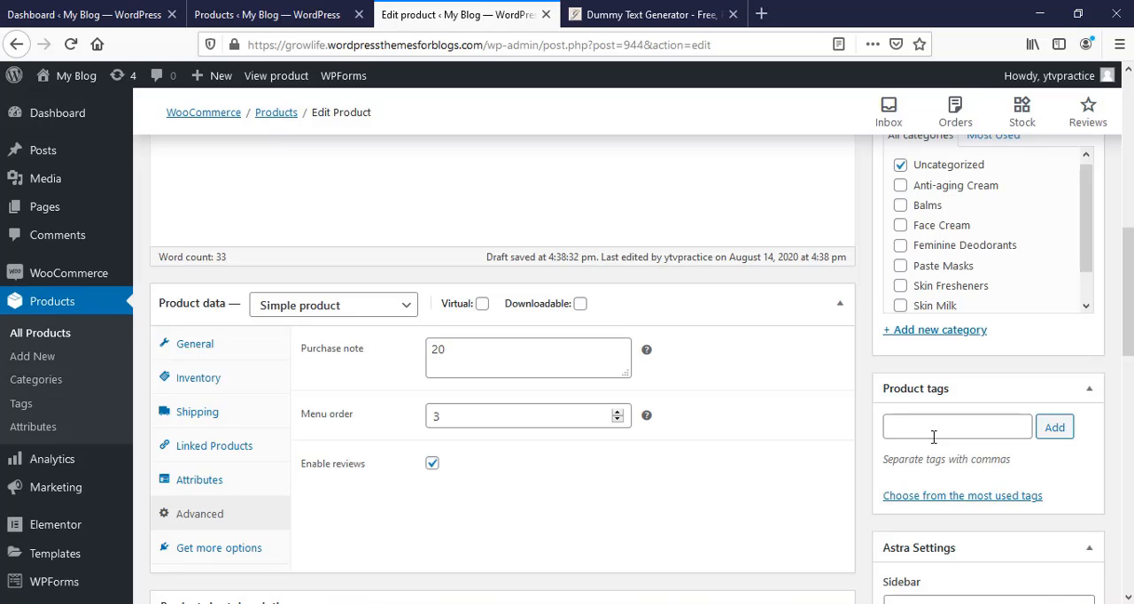
pyautogui.click(926, 425)
pyautogui.write('beauty cream')
pyautogui.press('Return')
pyautogui.write('night cream')
pyautogui.press('Return')
pyautogui.write('face cream')
pyautogui.press('Return')
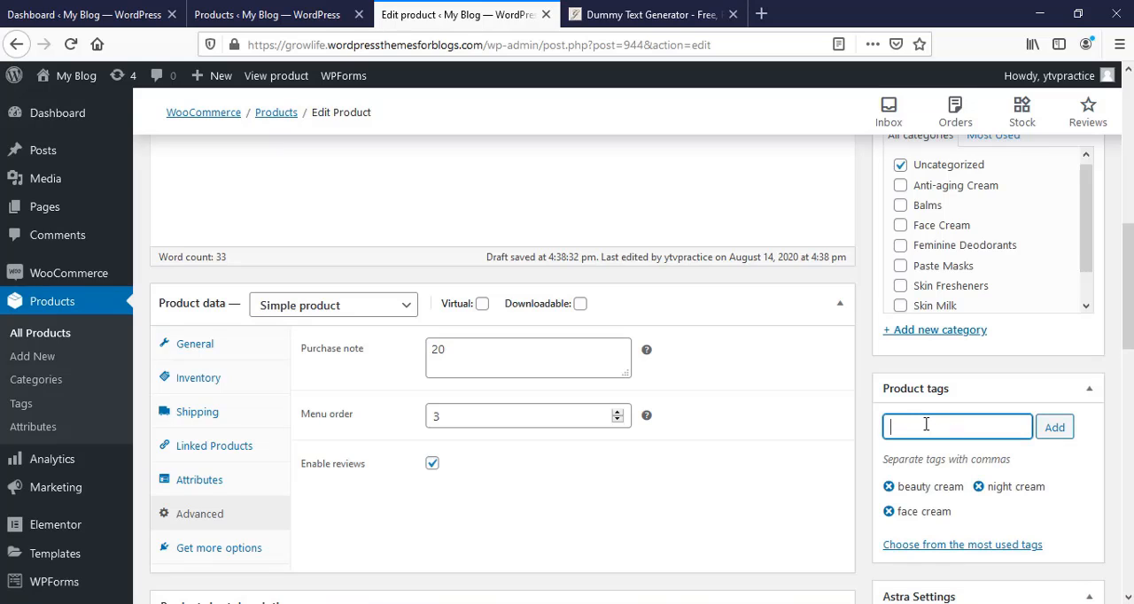
pyautogui.write('gold cream')
pyautogui.press('Return')
# - Create a new product category named gold cream for the product
pyautogui.scroll(-2, 929, 425)
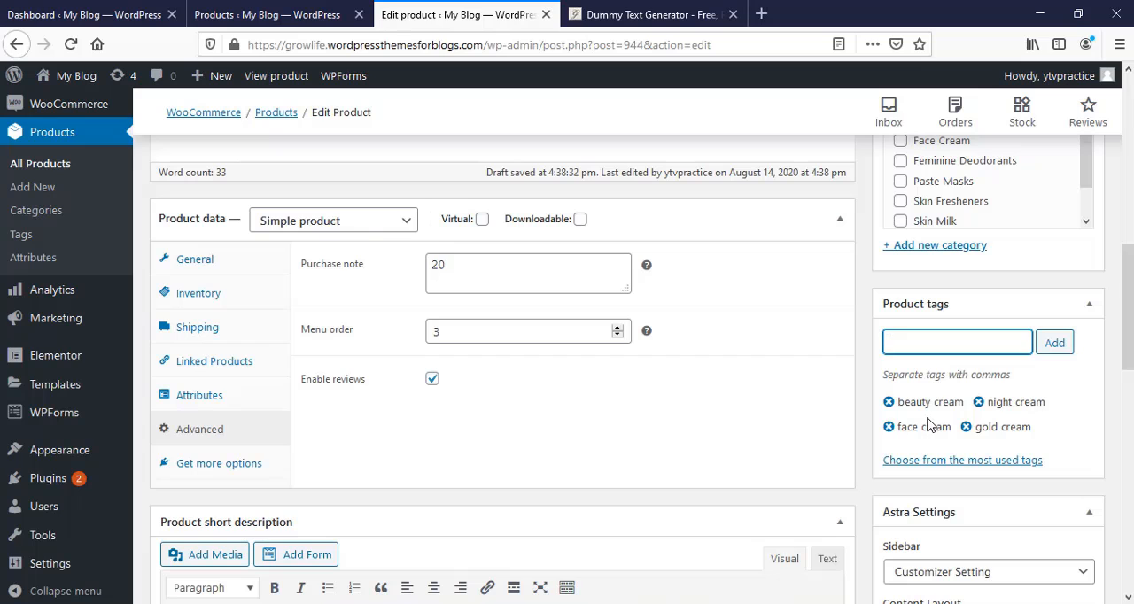
pyautogui.scroll(4, 928, 426)
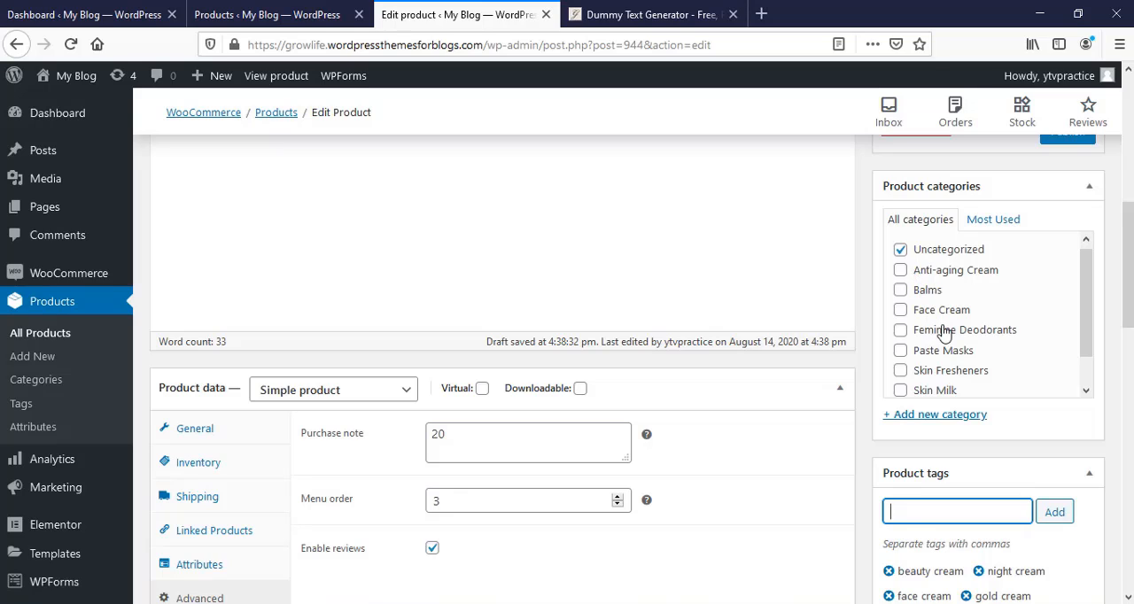
pyautogui.click(926, 416)
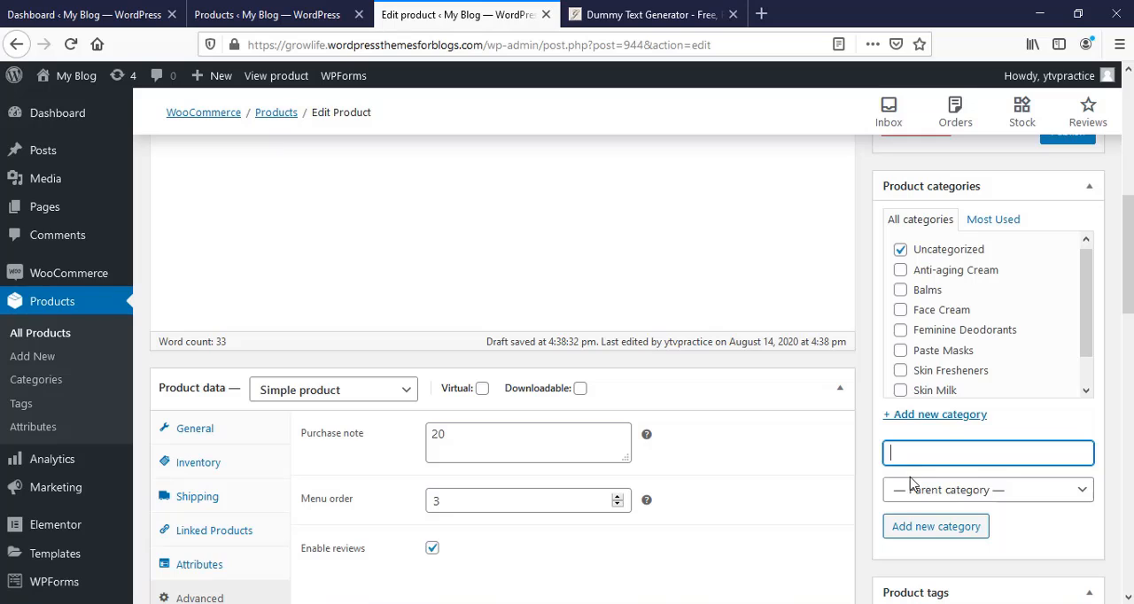
pyautogui.write('gold cream')
pyautogui.click(930, 526)
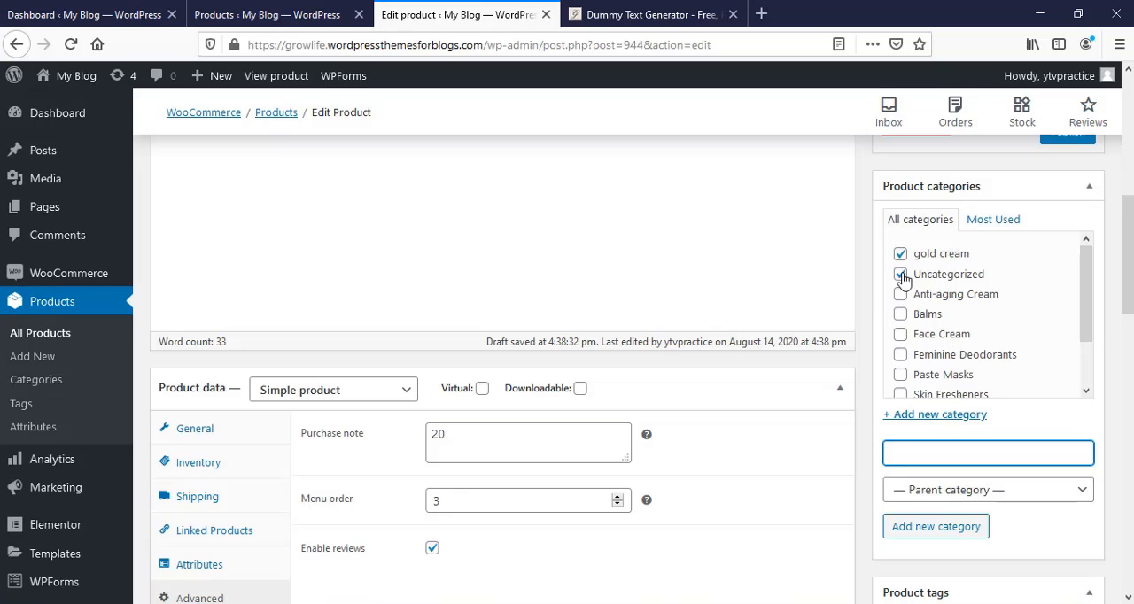
# - Remove the product from Uncategorized and assign it to Balms, Face Cream, Skin Fresheners and Skin Milk
pyautogui.click(900, 276)
pyautogui.scroll(-2, 963, 337)
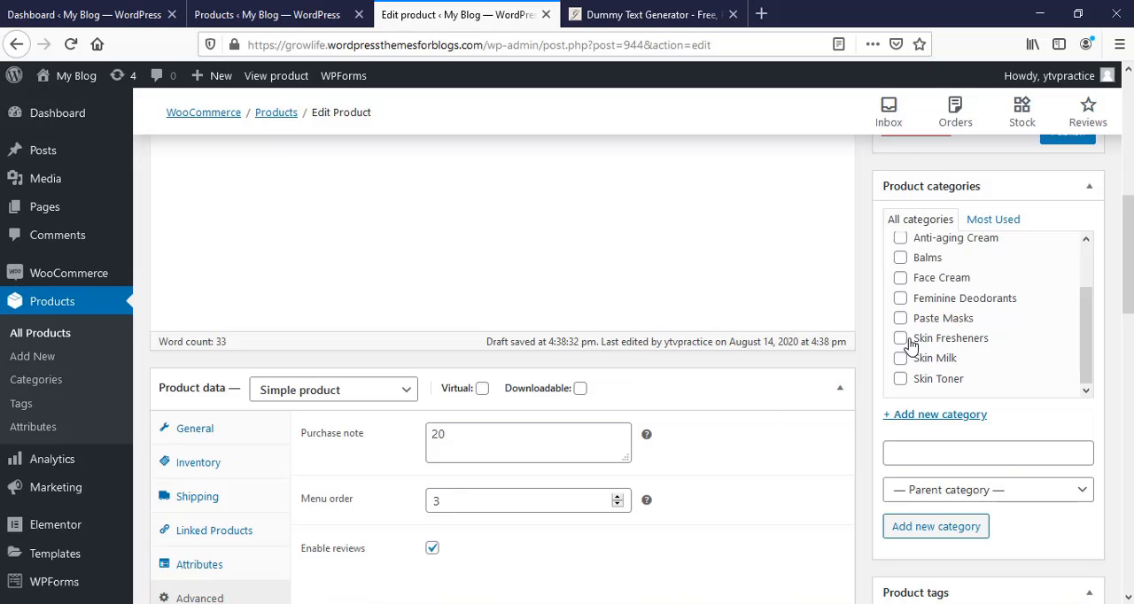
pyautogui.scroll(5, 901, 340)
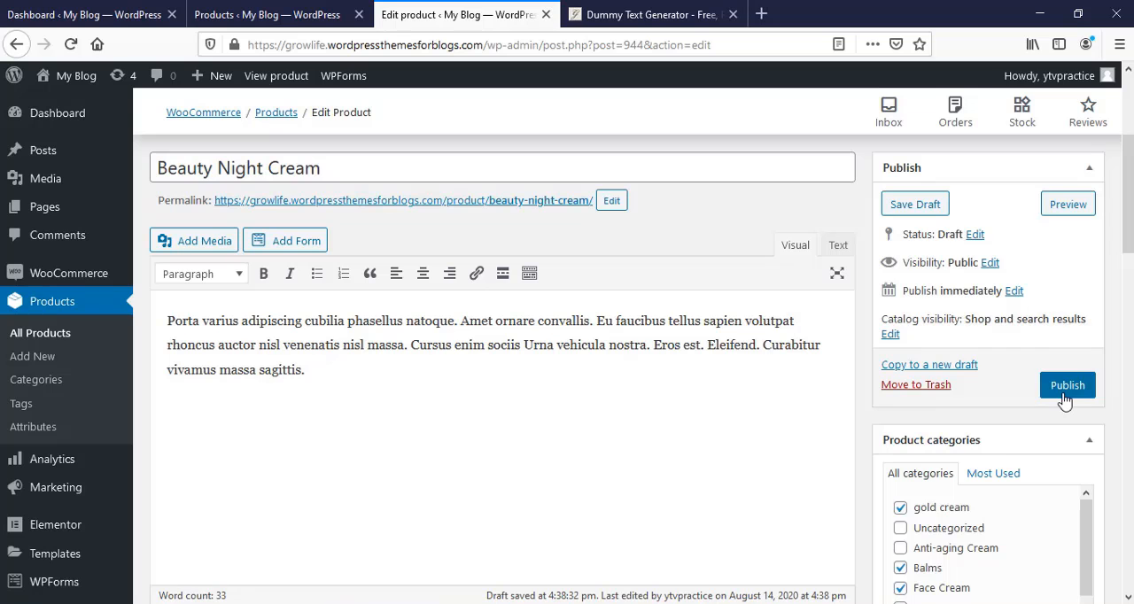
# - Look over the product settings and publish the Beauty Night Cream product
pyautogui.scroll(-10, 549, 474)
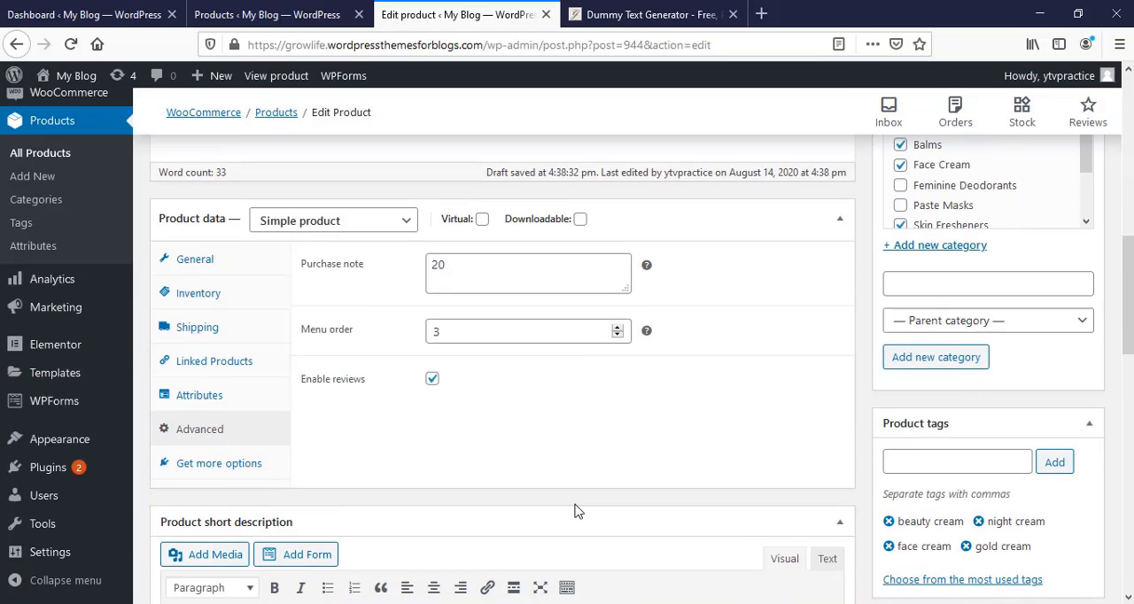
pyautogui.scroll(5, 585, 517)
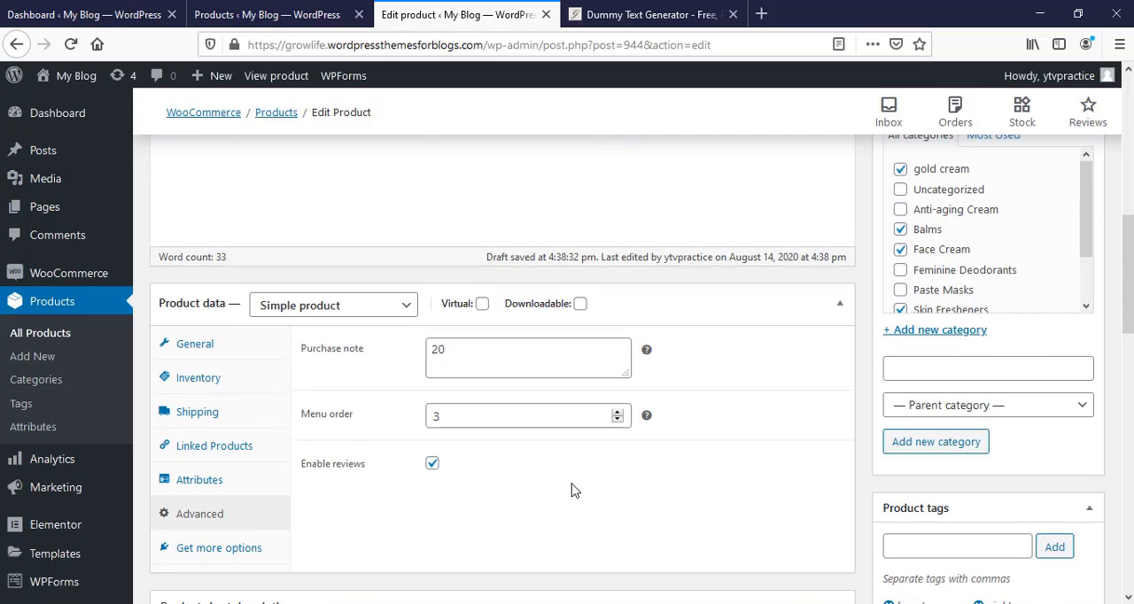
pyautogui.scroll(10, 580, 488)
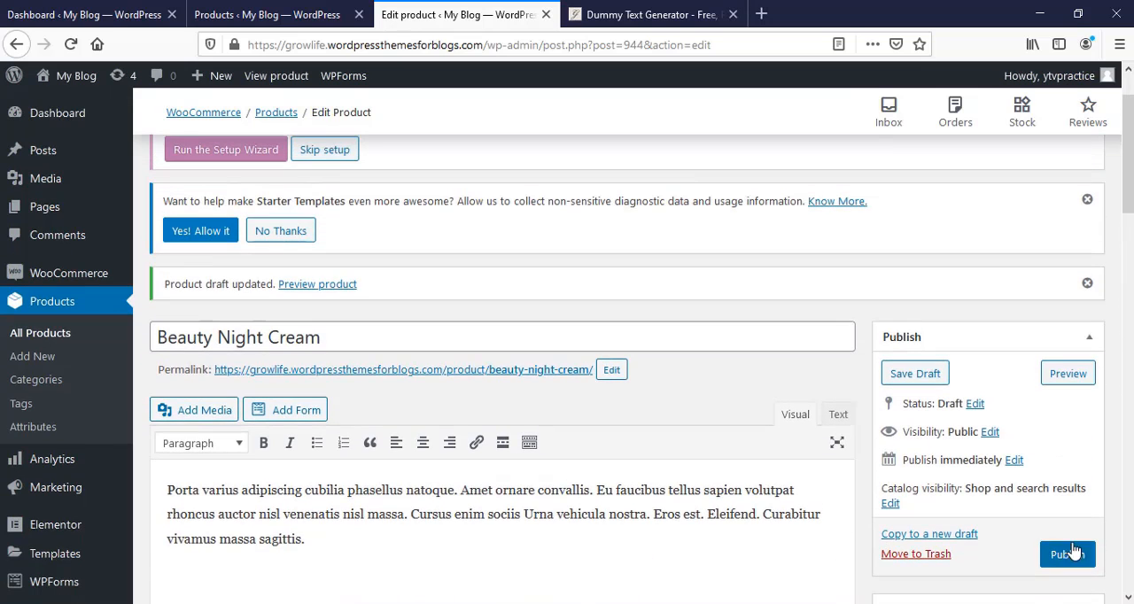
pyautogui.click(1068, 552)
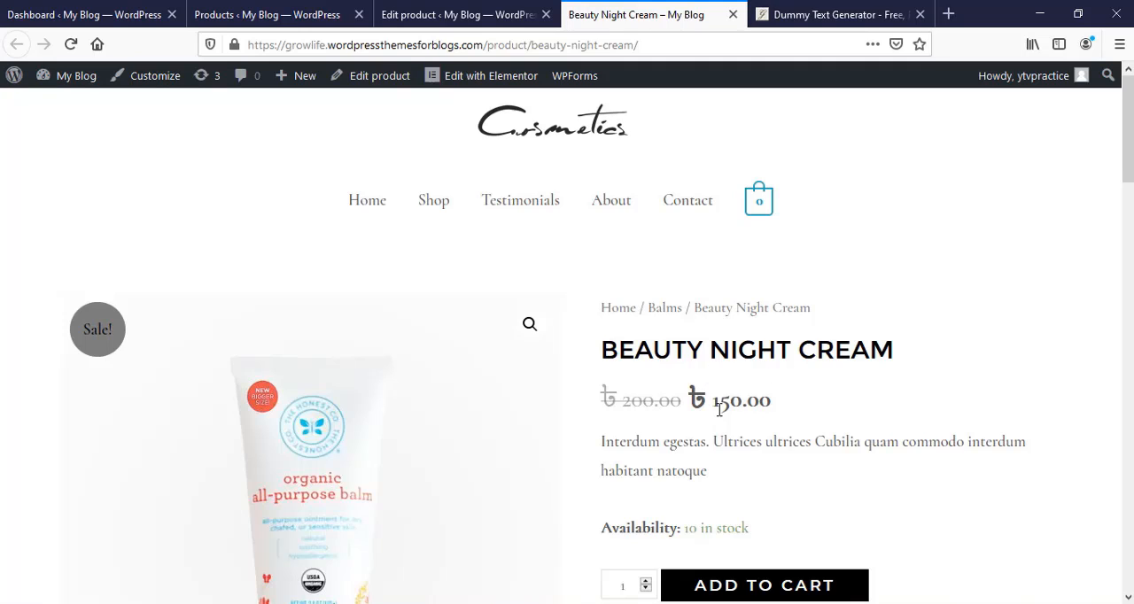
# - Review the live Beauty Night Cream page, including its price, stock, categories, tags and gallery images
pyautogui.scroll(-3, 757, 425)
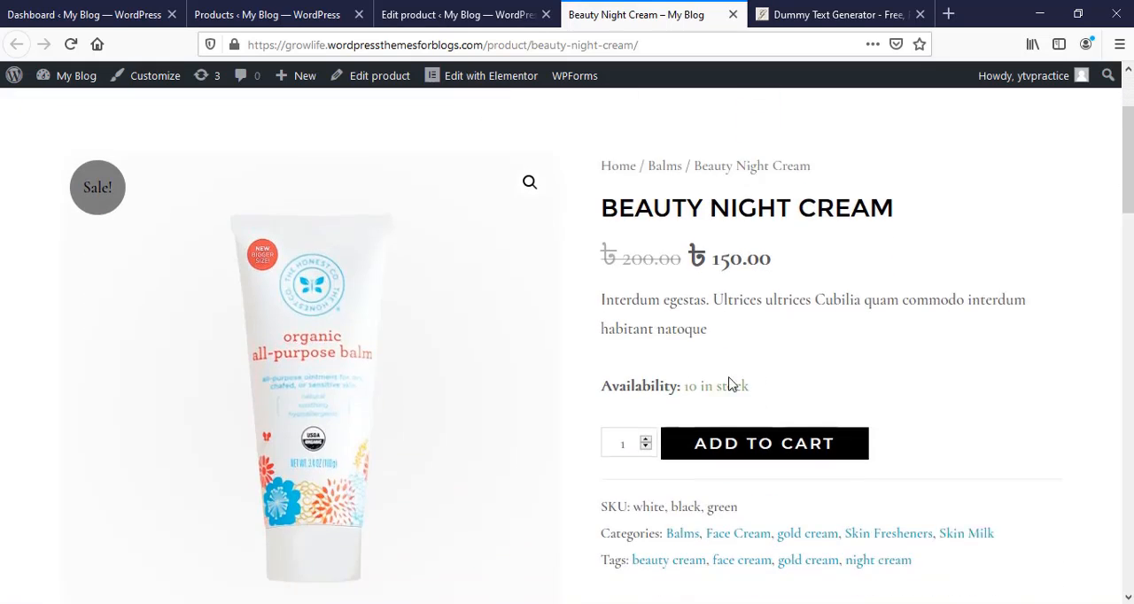
pyautogui.scroll(-1, 704, 301)
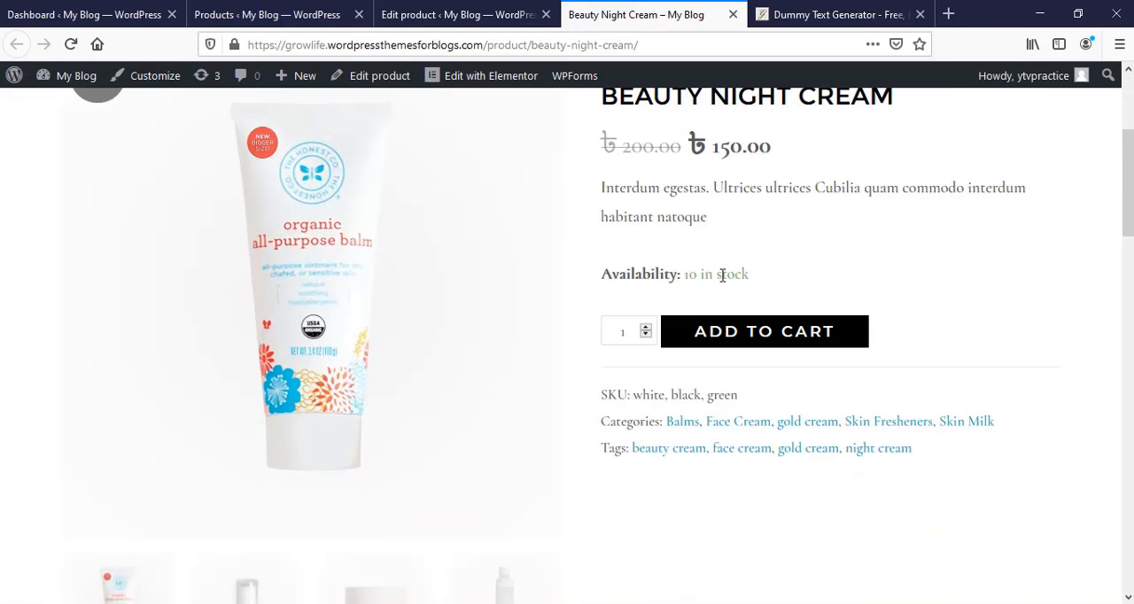
pyautogui.scroll(-1, 759, 412)
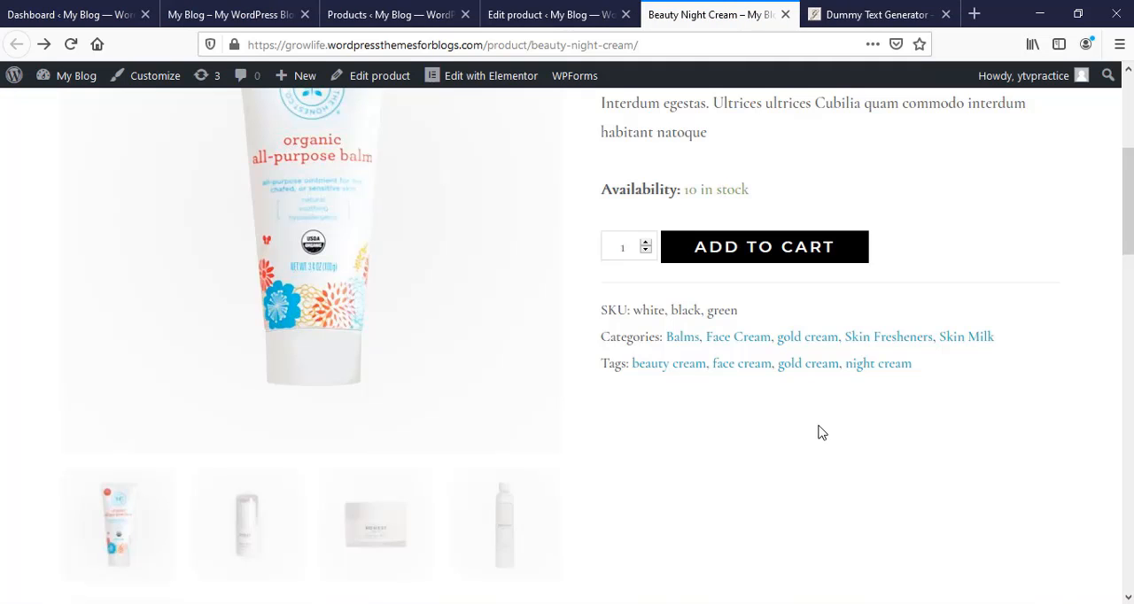
# - Check the site's home page product section and the admin Products list for the new product
pyautogui.click(257, 15)
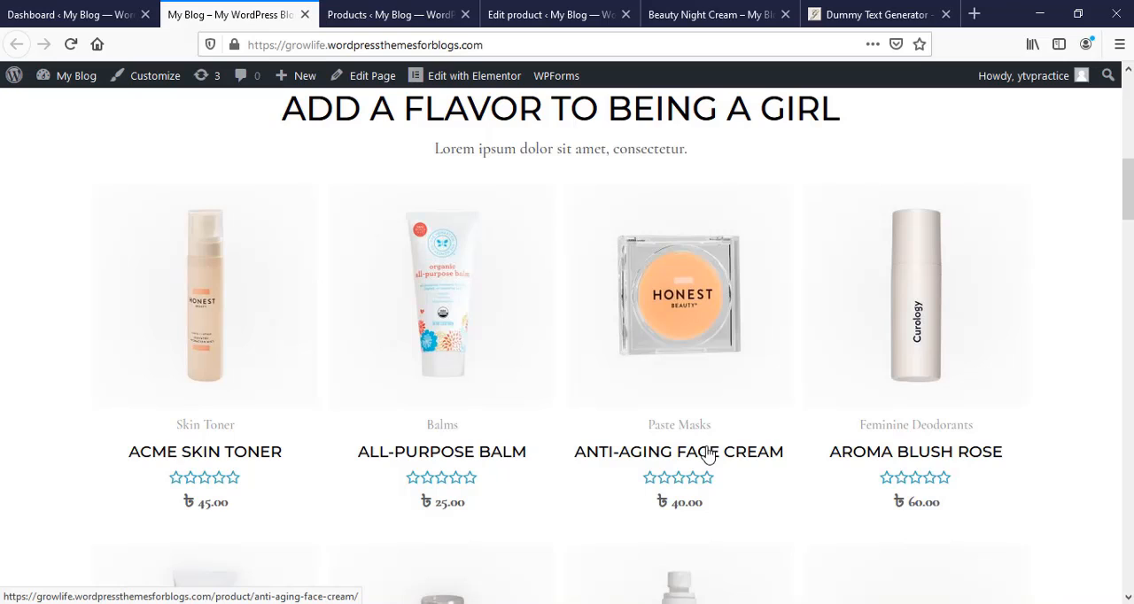
pyautogui.click(385, 10)
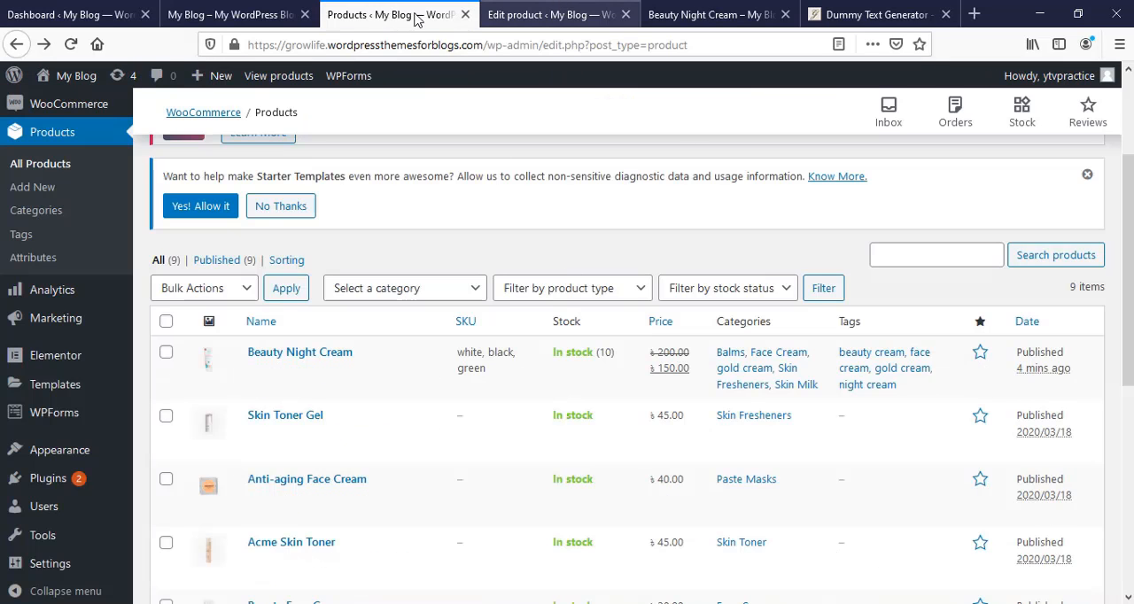
pyautogui.click(266, 14)
# - View the template choices for a new WPForms form and return to the dashboard
pyautogui.hotkey('ctrl', 'pageup')
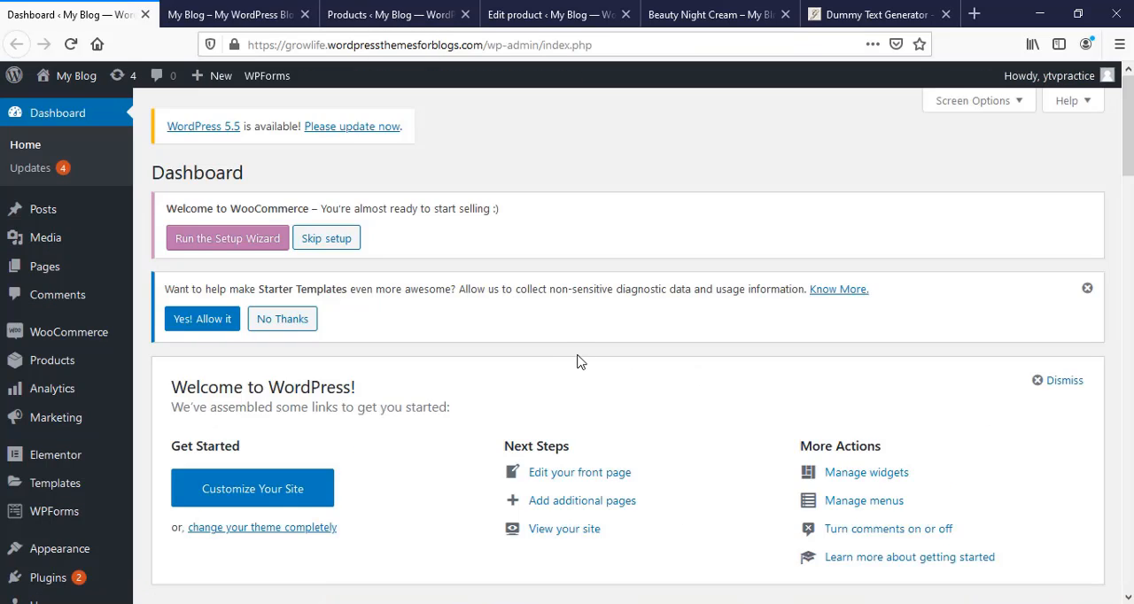
pyautogui.moveTo(97, 398)
pyautogui.moveTo(79, 518)
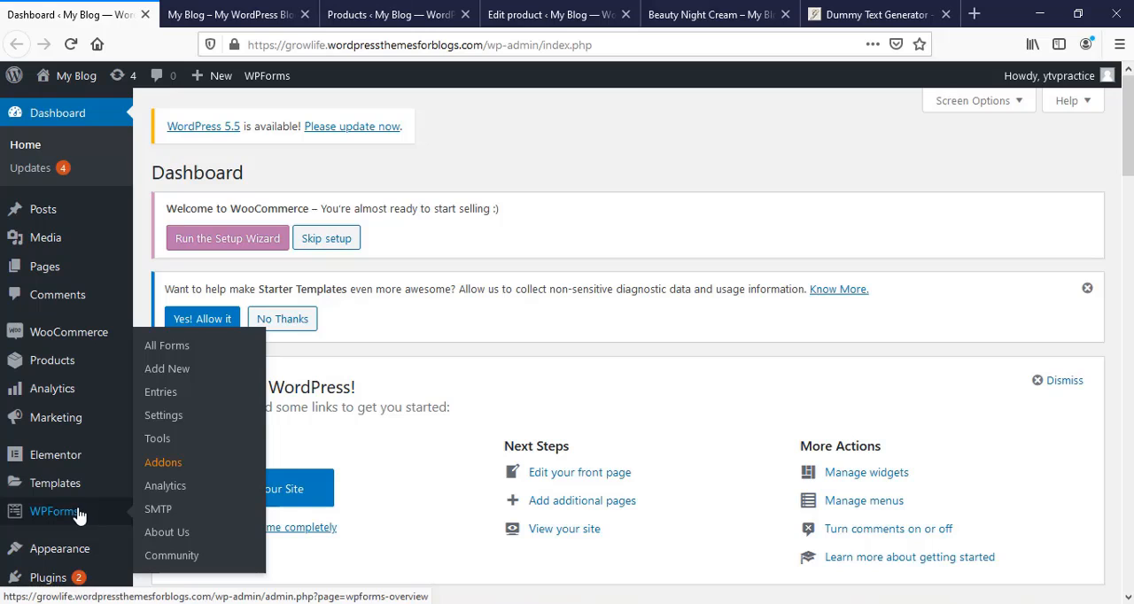
pyautogui.click(165, 369)
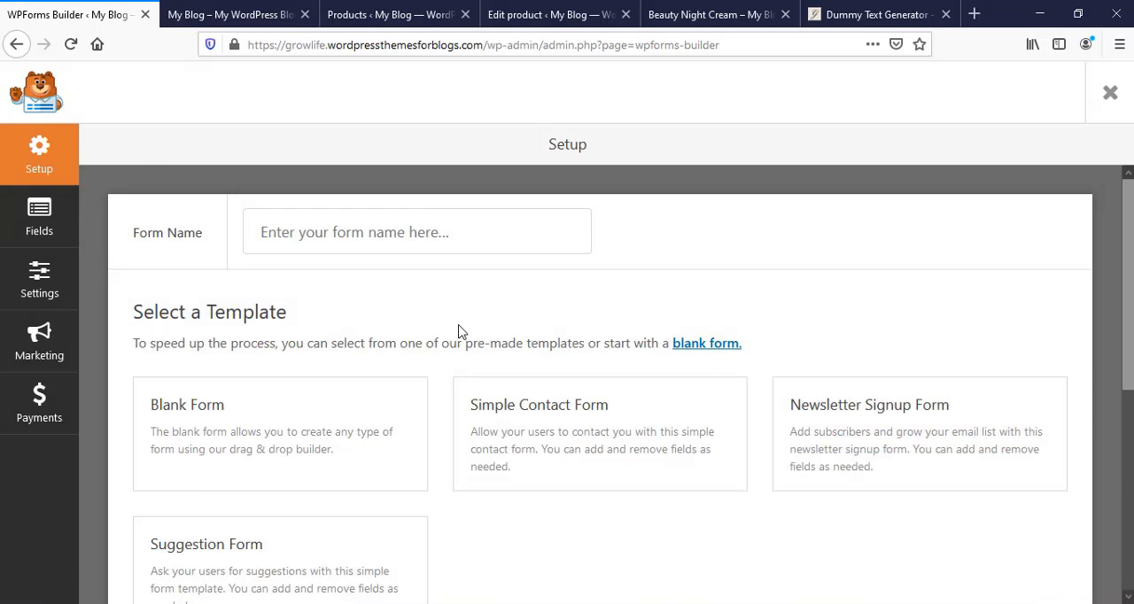
pyautogui.hotkey('alt', 'Left')
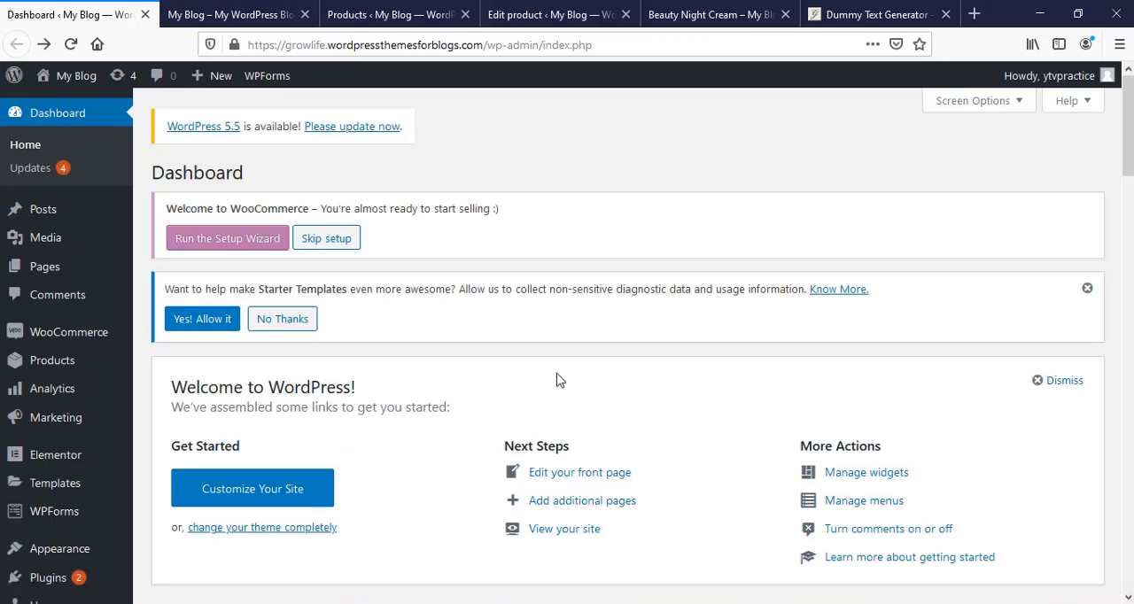
# - Review the finished home page from the Beauty Makeup Room banner down to the footer
pyautogui.click(246, 12)
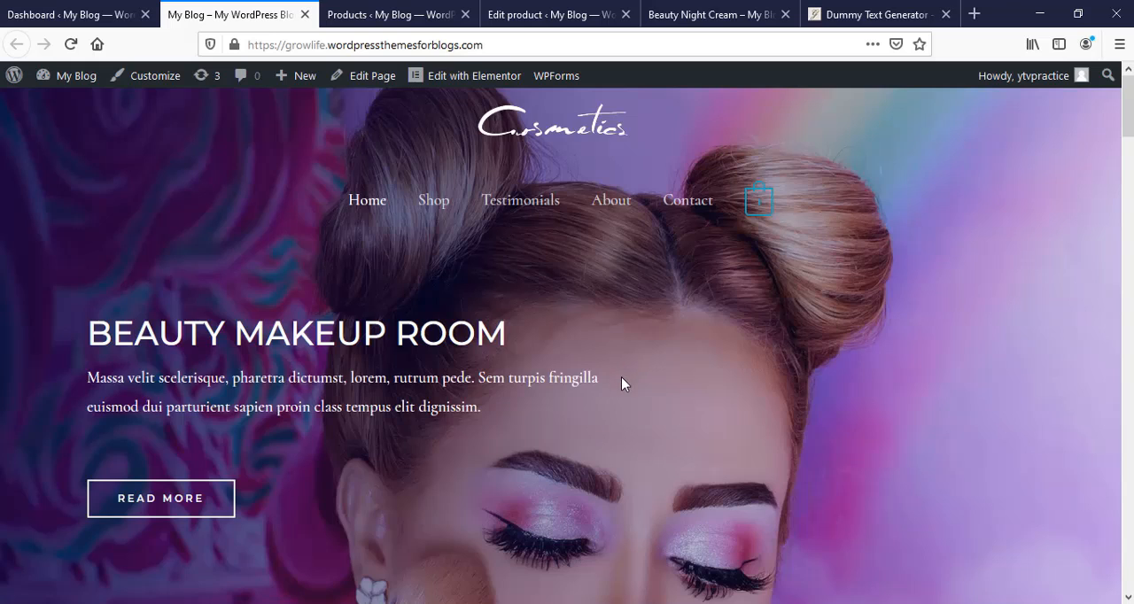
pyautogui.scroll(-7, 621, 383)
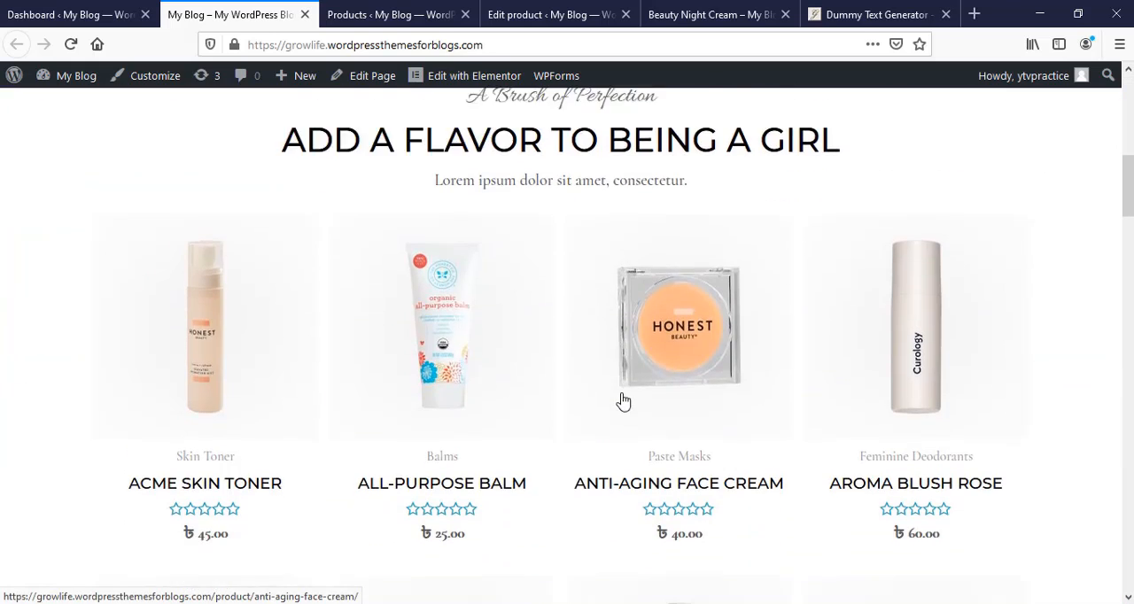
pyautogui.scroll(-8, 622, 401)
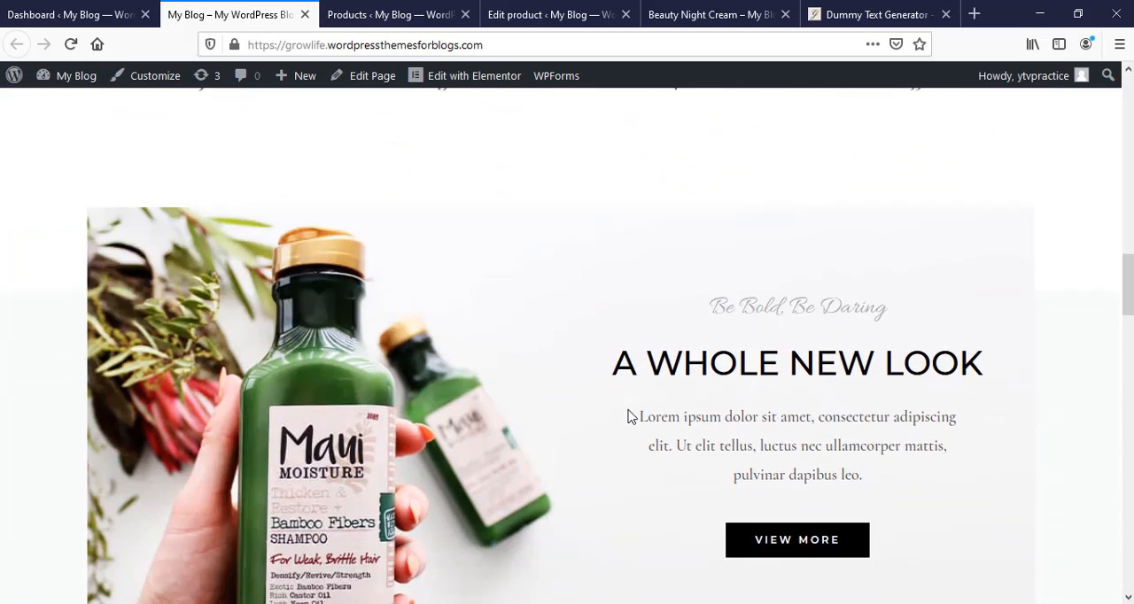
pyautogui.scroll(-3, 631, 417)
pyautogui.scroll(-6, 631, 417)
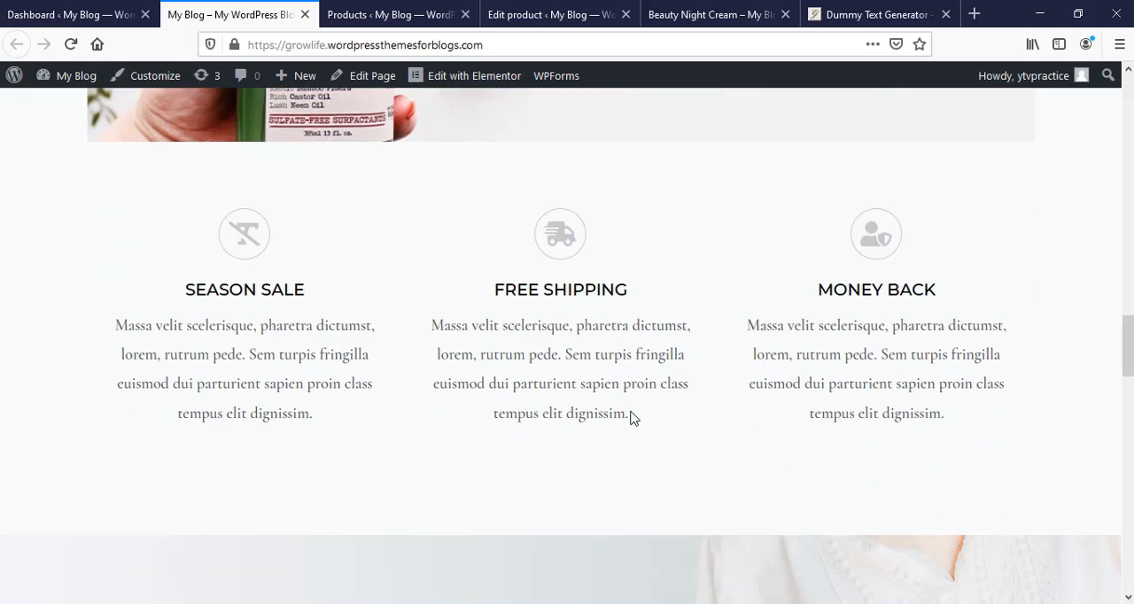
pyautogui.scroll(-9, 631, 416)
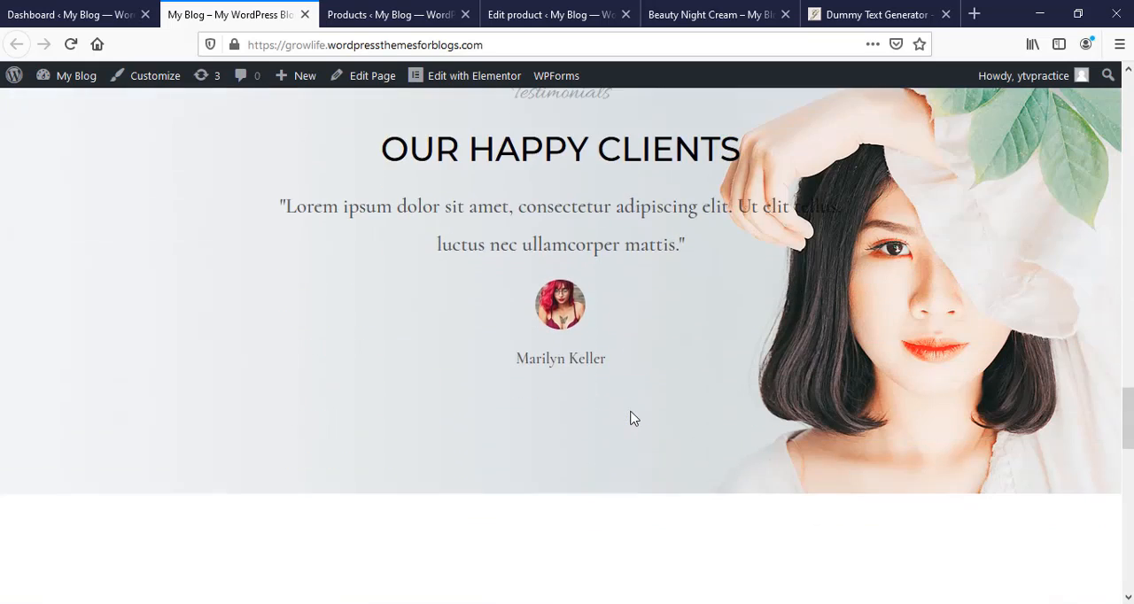
pyautogui.scroll(-3, 632, 423)
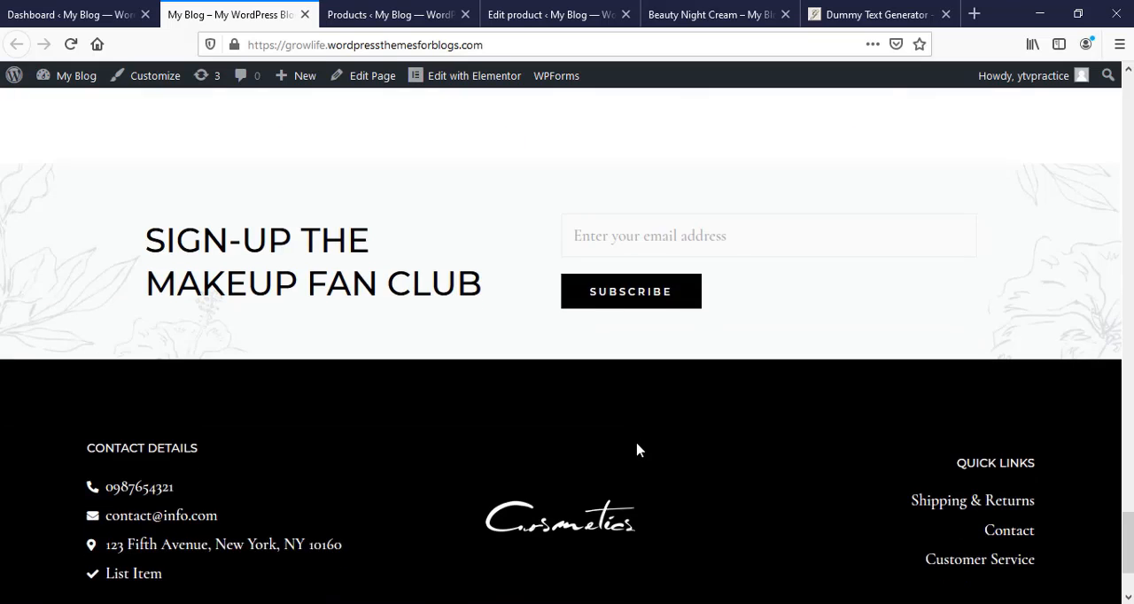